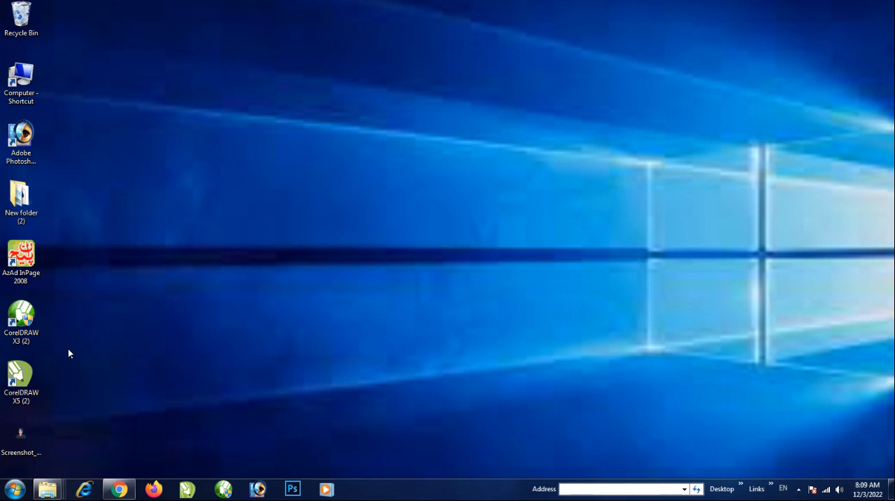
Open CorelDRAW X3 with a new blank document and draw an ellipse about 6.1 by 6.2 inches on the page
double_click(26, 316)
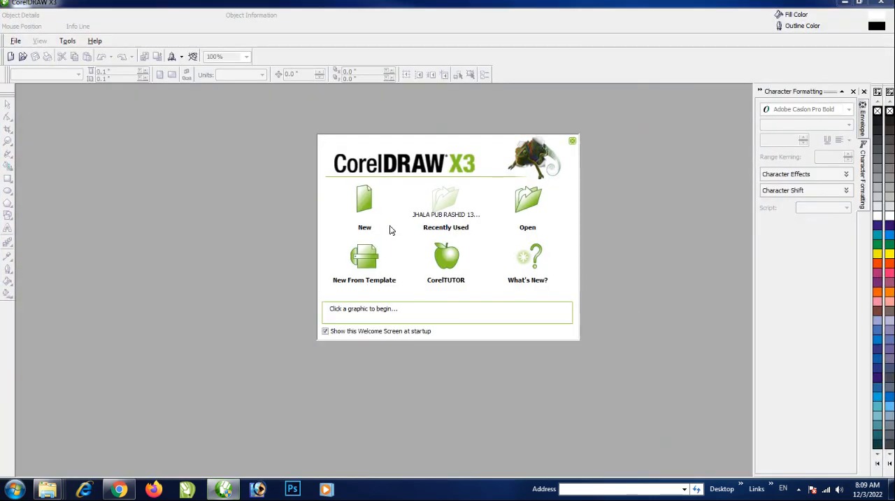
left_click(366, 201)
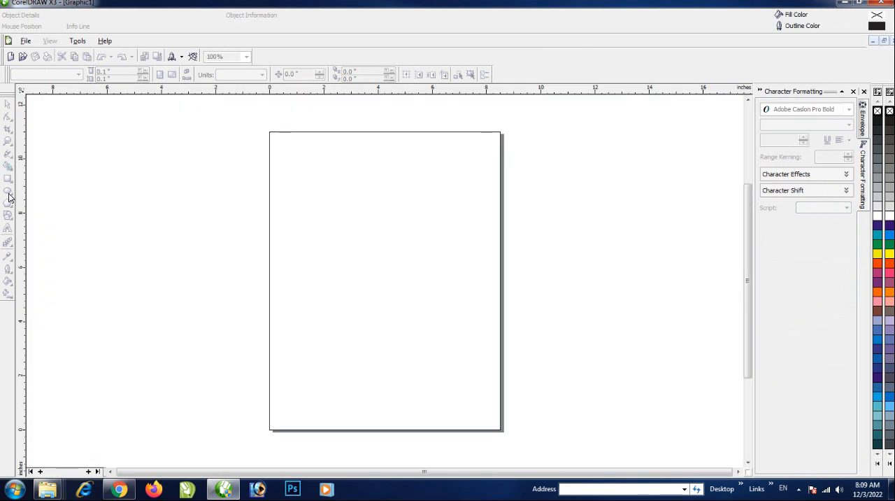
left_click(8, 192)
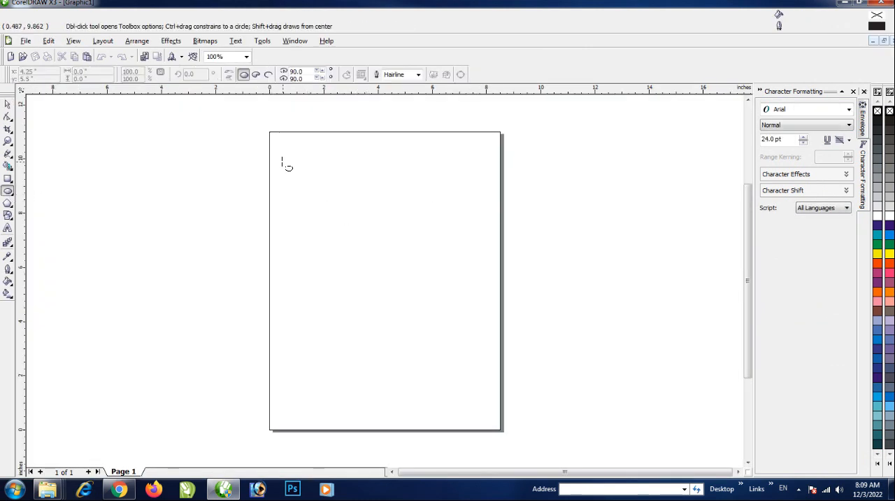
left_click_drag(283, 160, 448, 330)
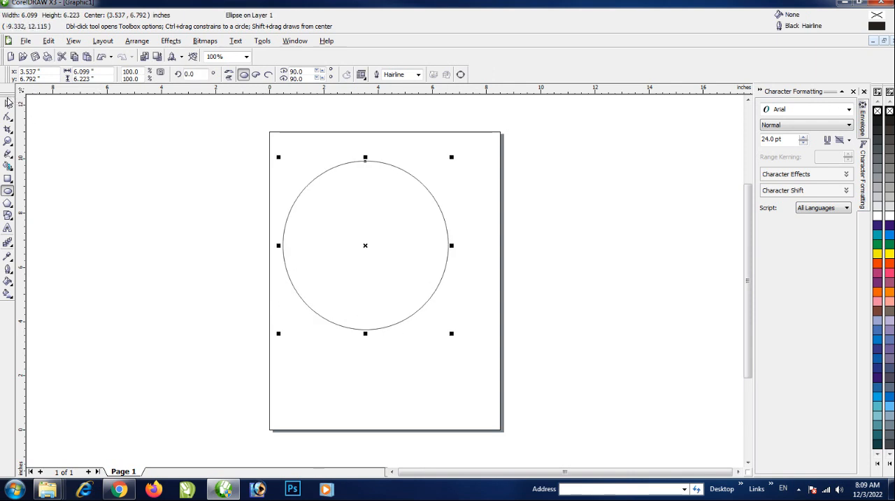
Resize the ellipse to a circle 5 inches wide and 5 inches high and move it near the middle of the page
left_click(8, 102)
double_click(84, 71)
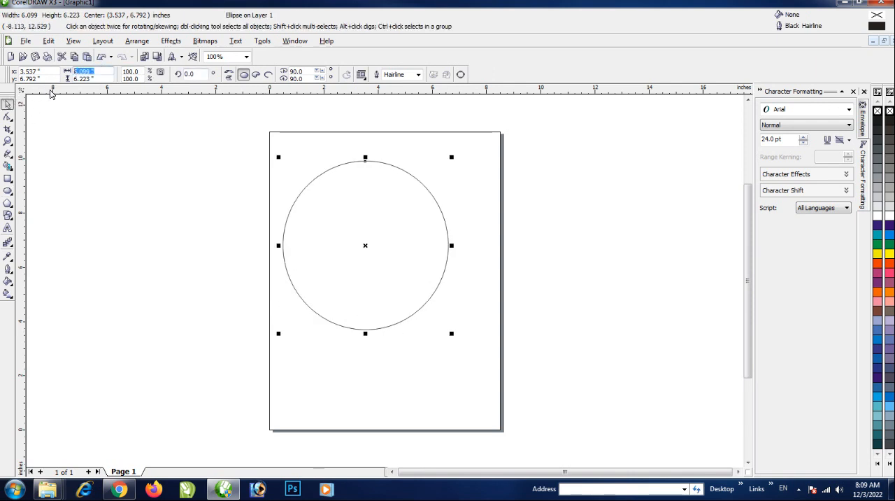
type("5")
double_click(97, 78)
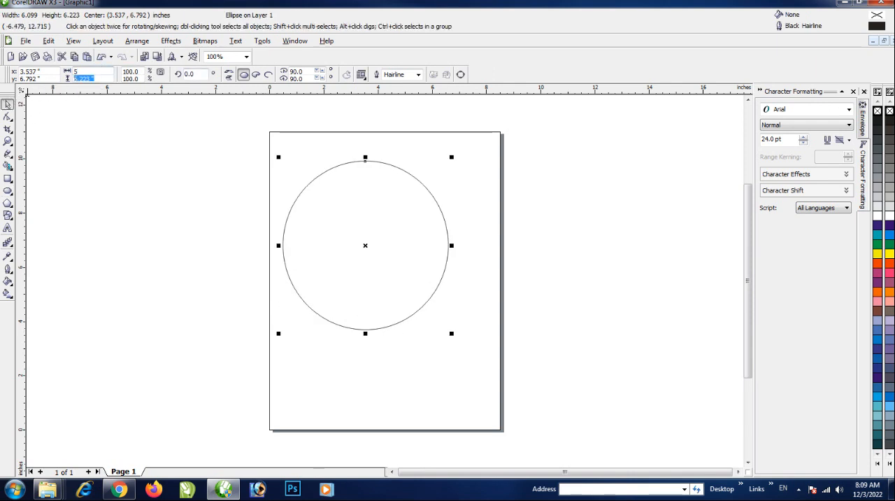
type("5")
key("Return")
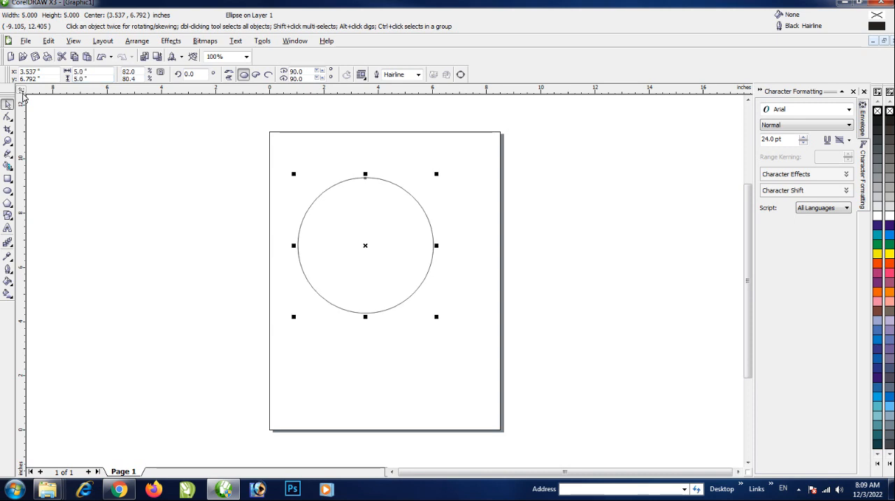
left_click_drag(361, 246, 378, 292)
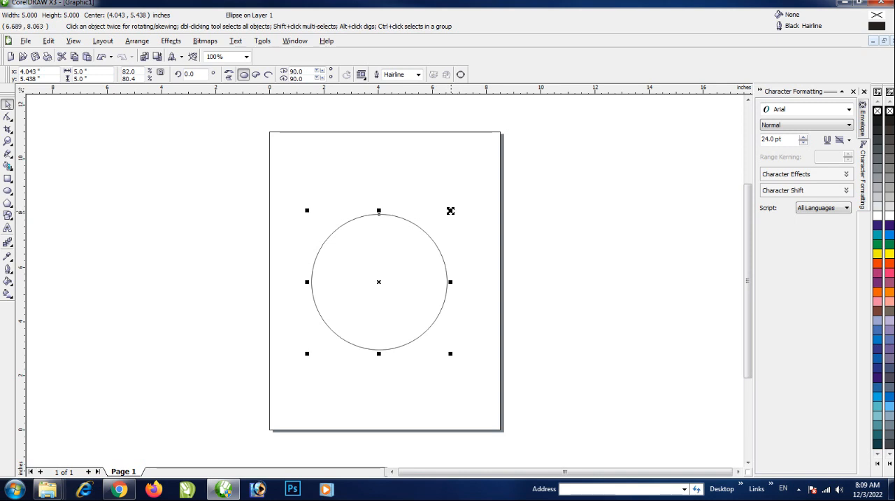
Create a concentric scaled-down copy of the circle, about 2.9 inches in diameter, inside the original
left_click_drag(451, 211, 443, 240)
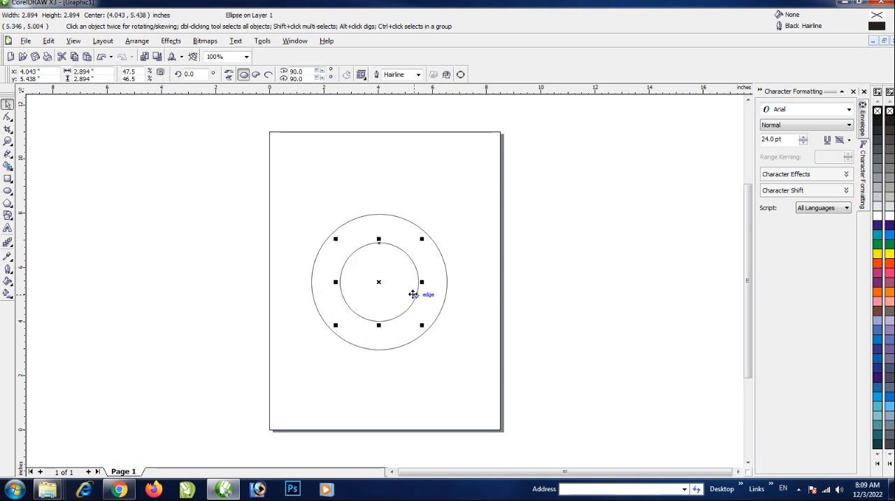
scroll(384, 280, "up", 1)
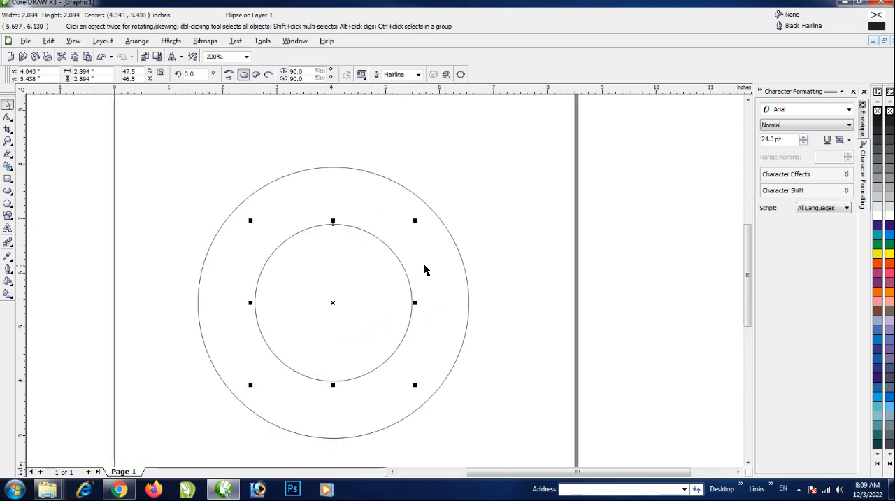
scroll(461, 304, "down", 1)
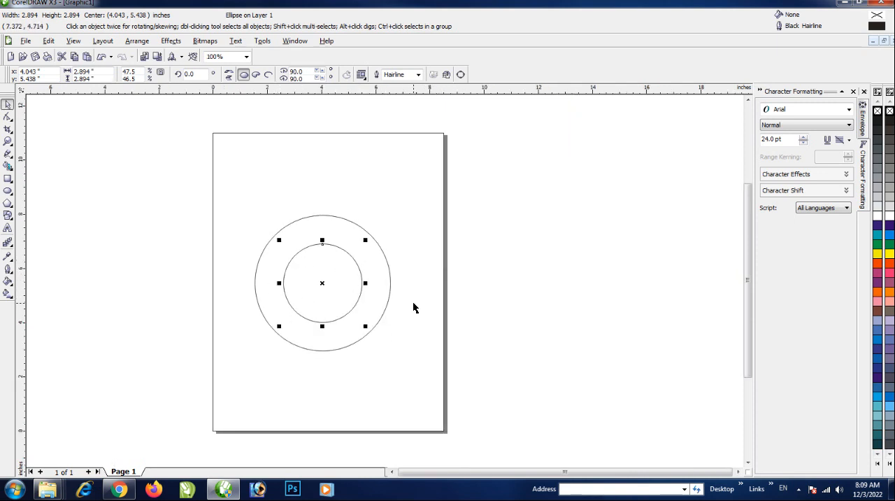
Draw a narrow vertical rectangle about 0.43 by 6.9 inches to the right of the page and fill it with 20% Black
left_click(7, 178)
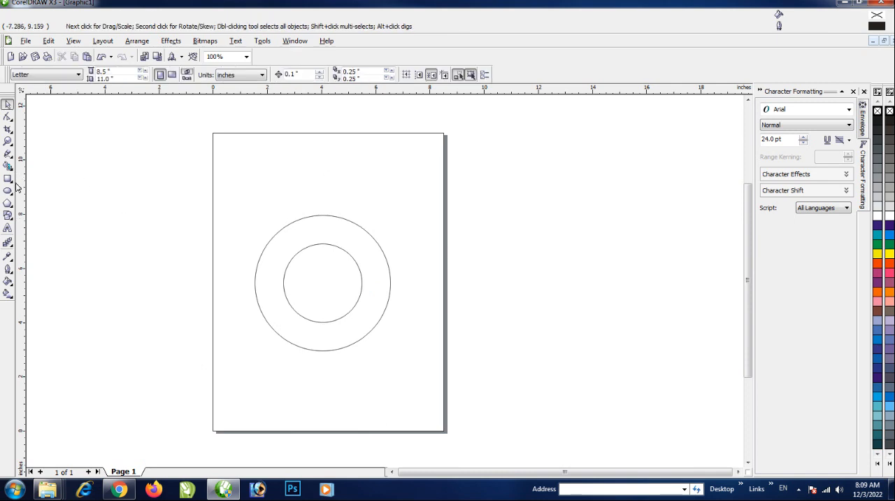
left_click_drag(489, 175, 500, 361)
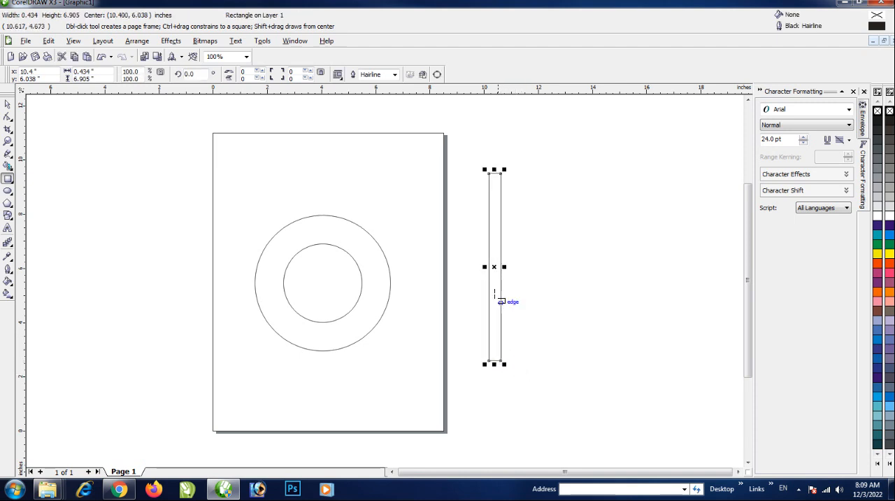
scroll(501, 296, "up", 1)
left_click(7, 104)
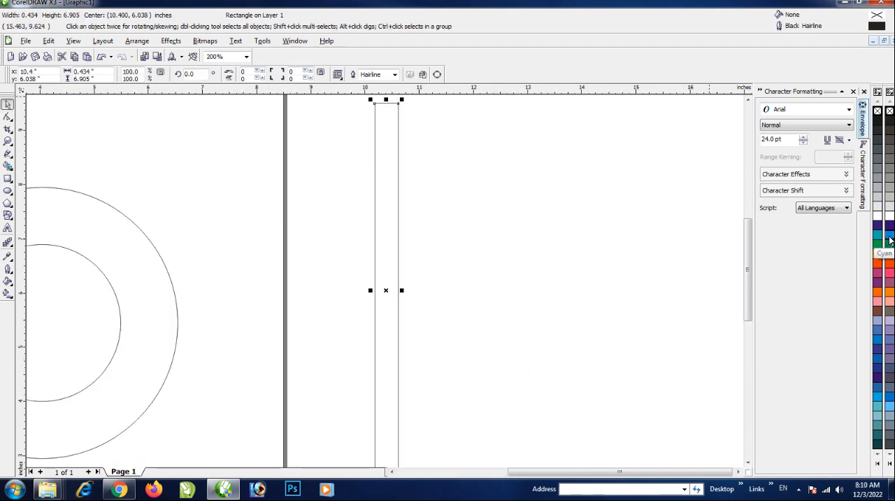
left_click(889, 196)
scroll(315, 279, "down", 1)
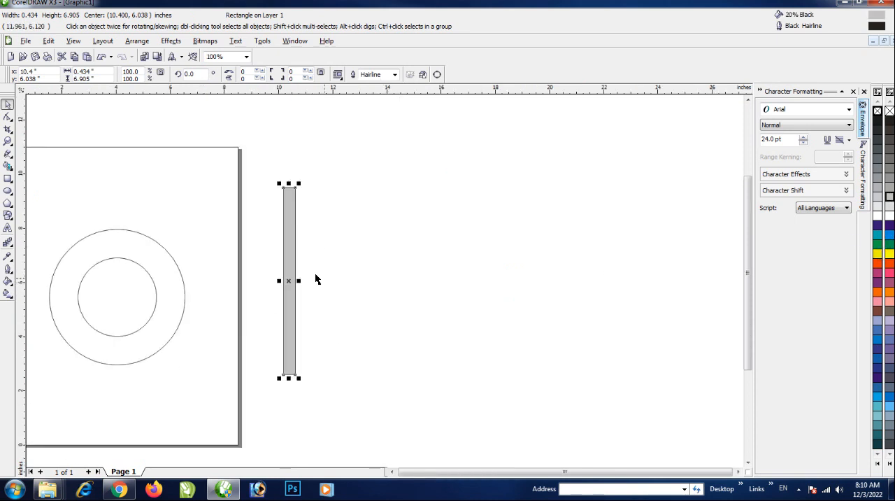
Convert the grey rectangle to curves and move its rotation centre to the midpoint of its top edge
scroll(315, 279, "up", 1)
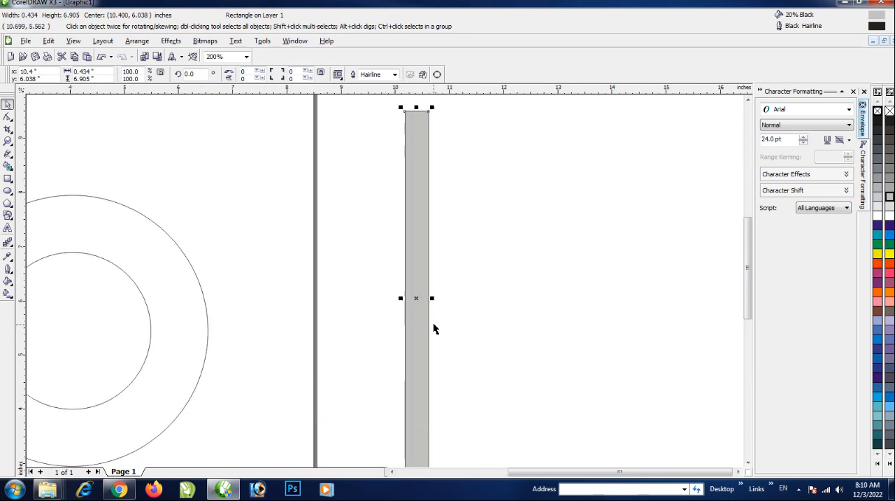
key("ctrl+q")
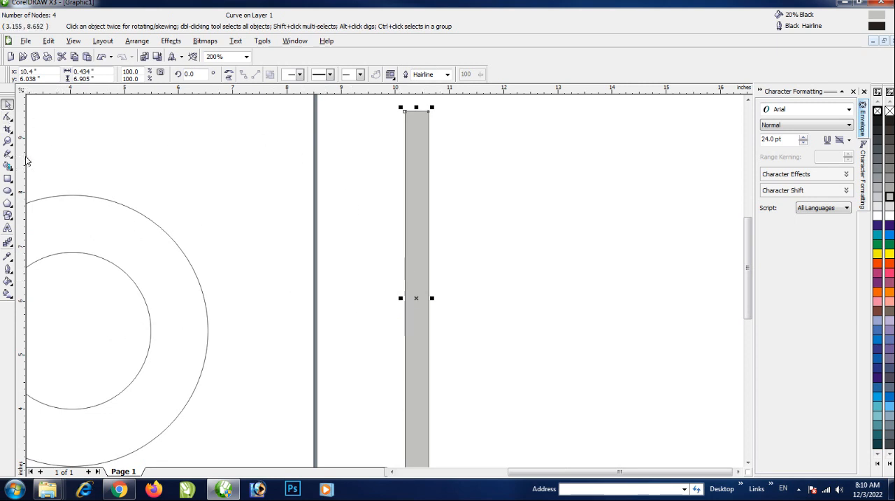
left_click(415, 267)
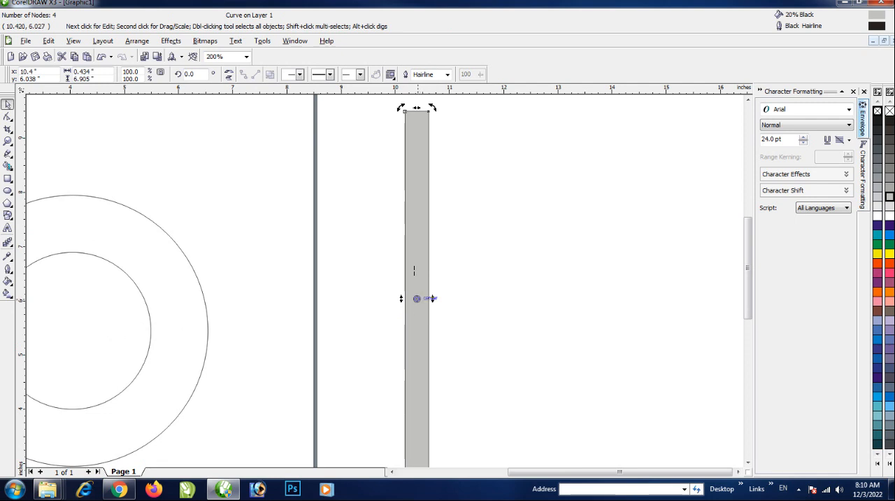
left_click_drag(417, 299, 416, 111)
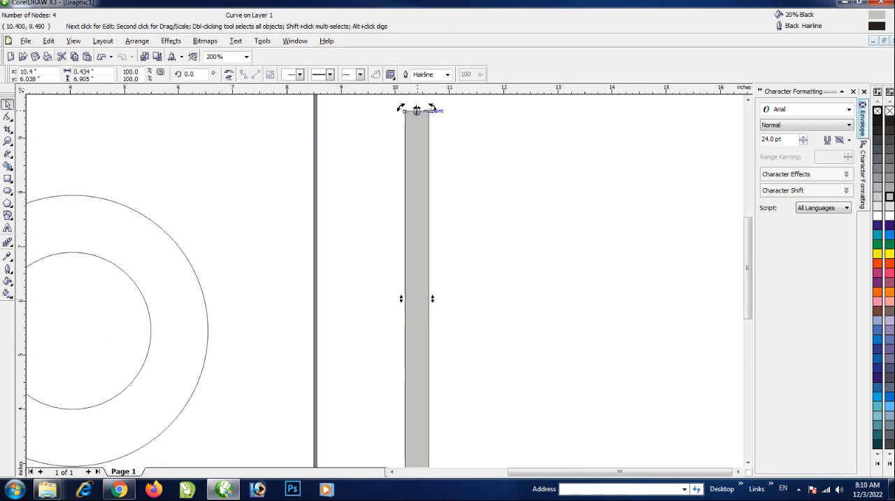
Place a vertical guideline through the horizontal centre of the grey rectangle
scroll(384, 280, "down", 2)
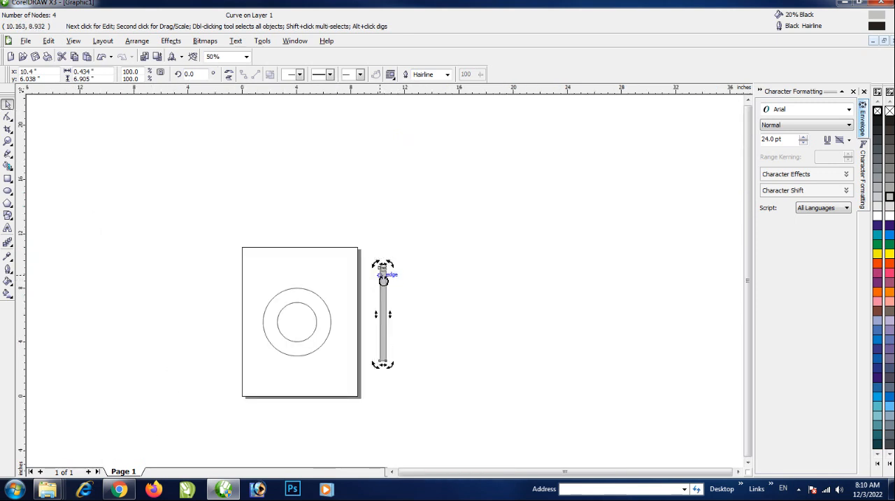
scroll(382, 280, "up", 4)
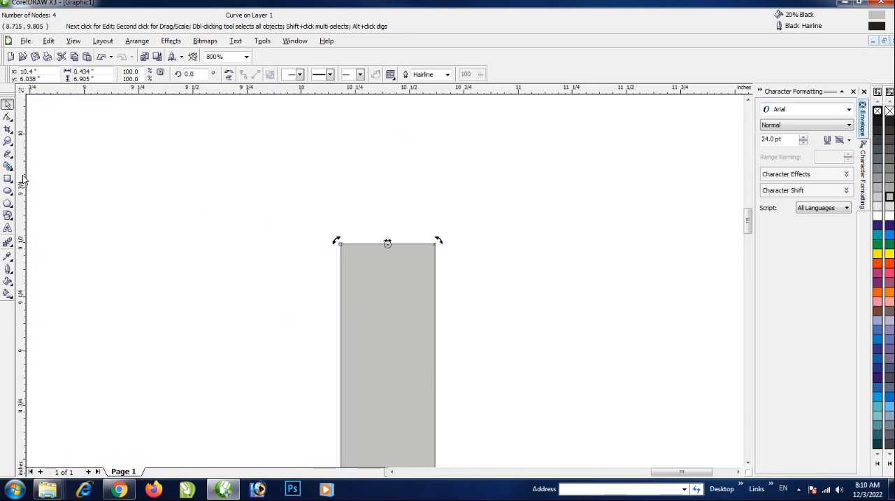
left_click_drag(21, 231, 389, 378)
left_click(387, 379)
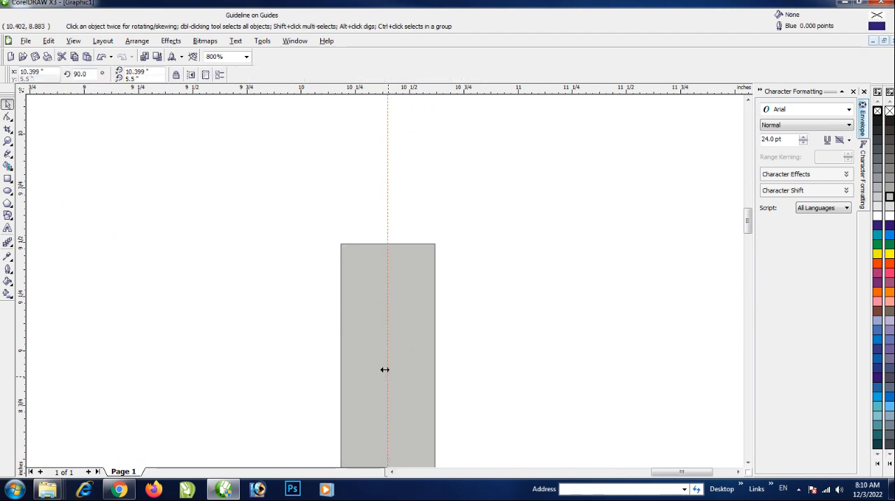
Move both top corner nodes of the grey rectangle onto the guideline so the shape tapers to a point
scroll(384, 369, "up", 4)
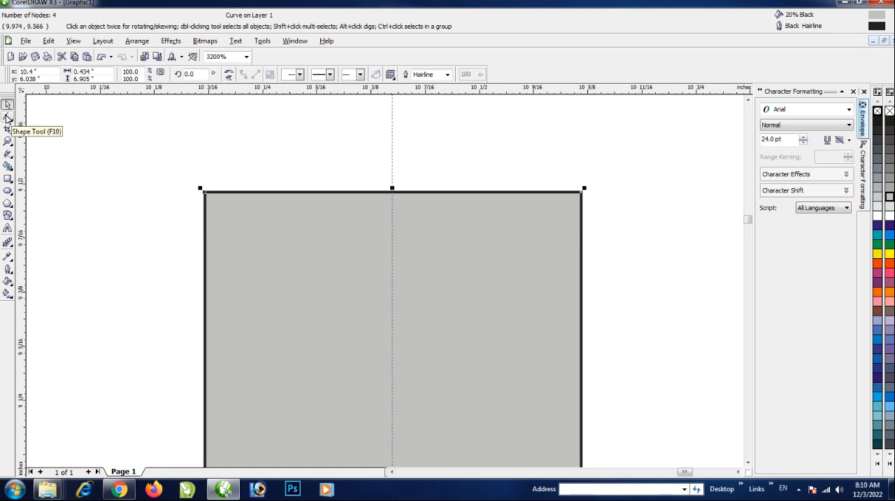
left_click(7, 119)
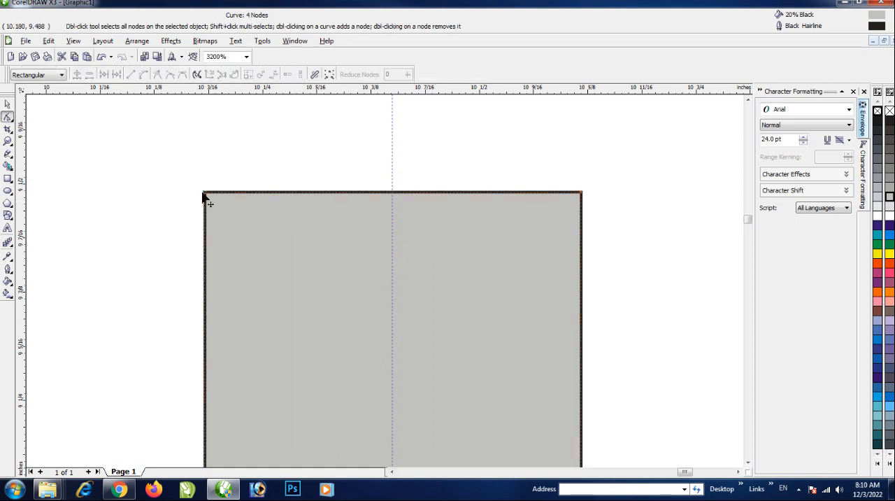
left_click_drag(206, 193, 393, 195)
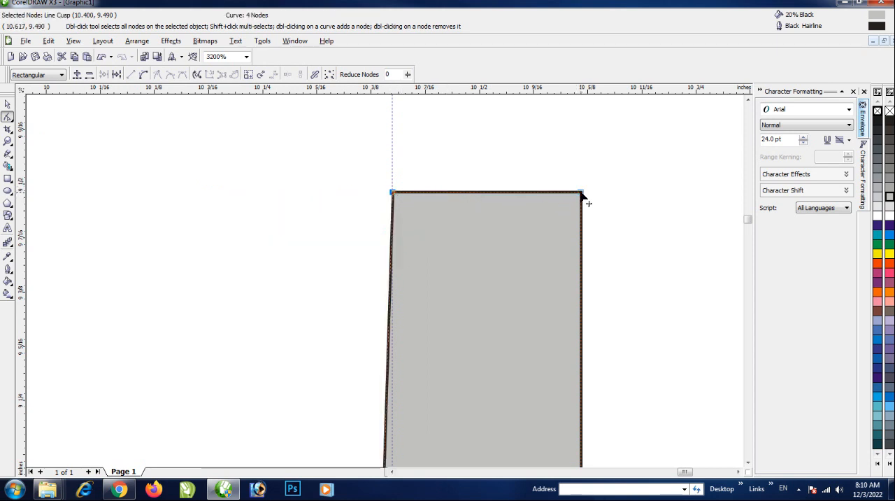
left_click_drag(581, 193, 393, 195)
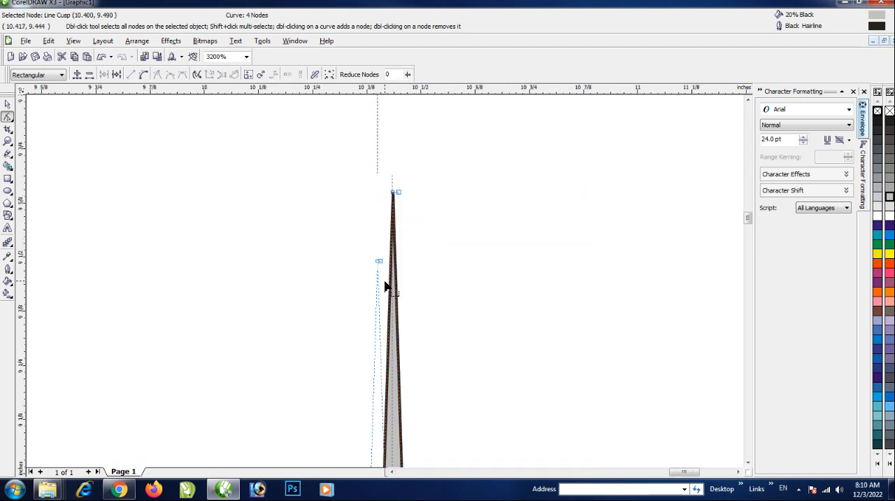
scroll(385, 287, "down", 5)
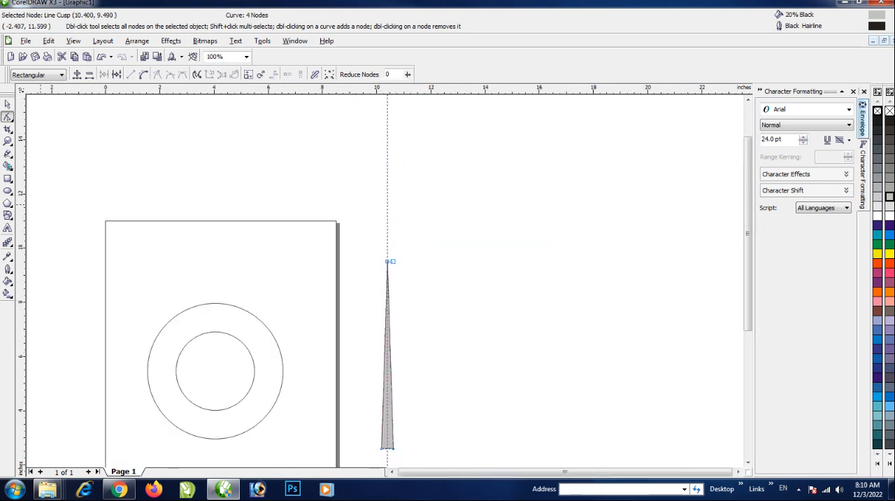
key("space")
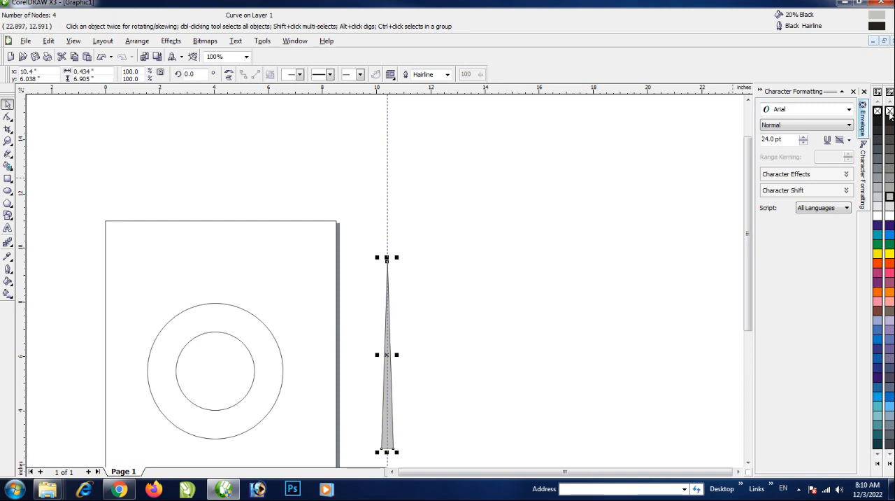
Remove the outline from the grey tapered shape
scroll(385, 259, "up", 4)
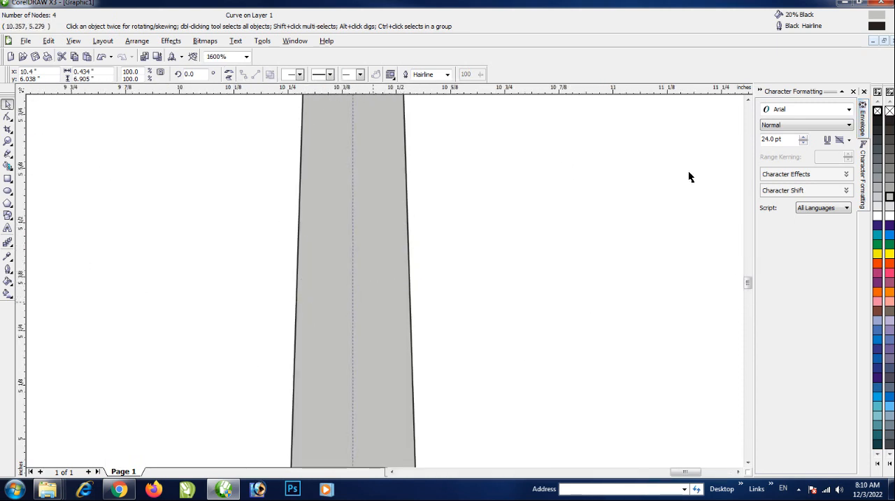
right_click(890, 114)
scroll(381, 279, "down", 4)
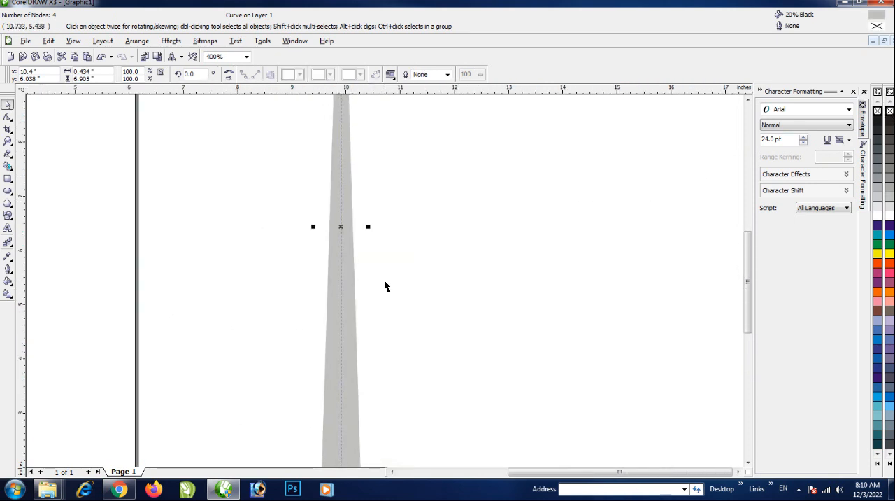
Apply a linear transparency down the tapered shape, fading out toward its base, with the end point just above the bottom edge
left_click(10, 250)
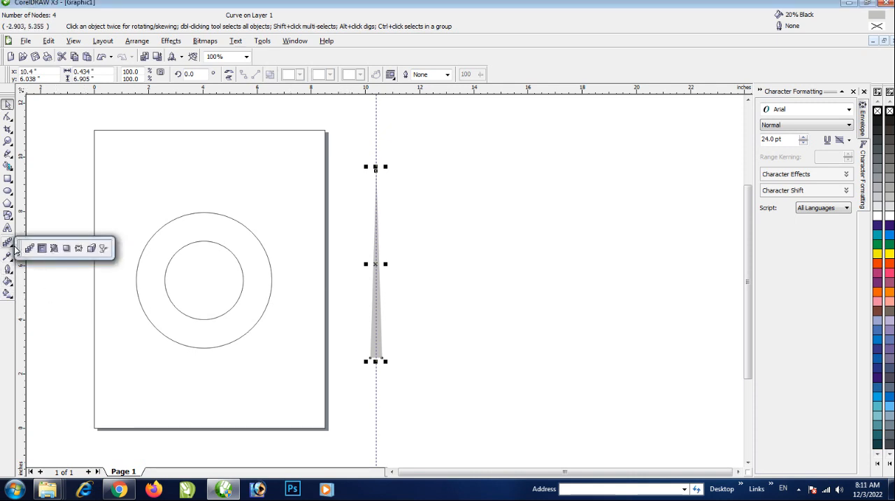
left_click(102, 250)
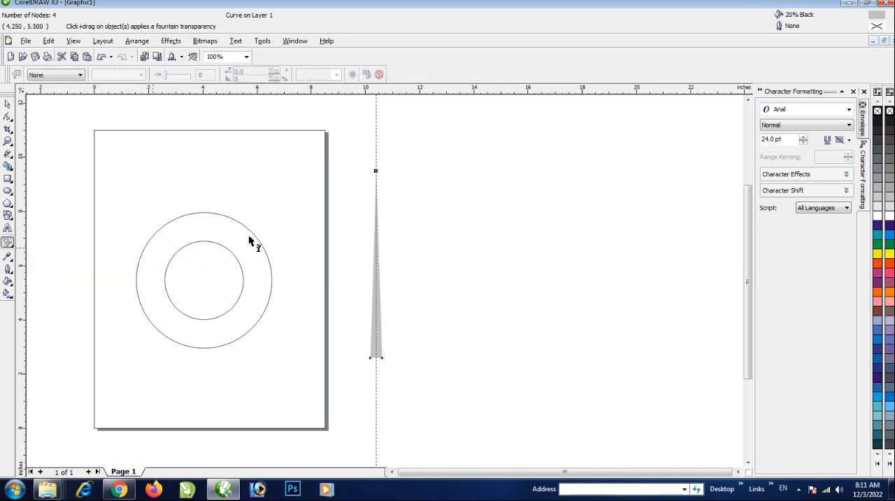
left_click_drag(376, 224, 375, 375)
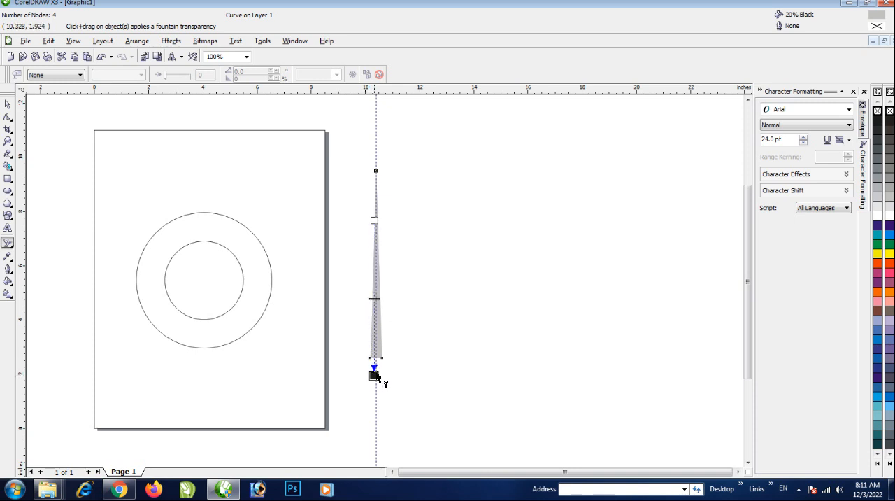
scroll(378, 353, "up", 1)
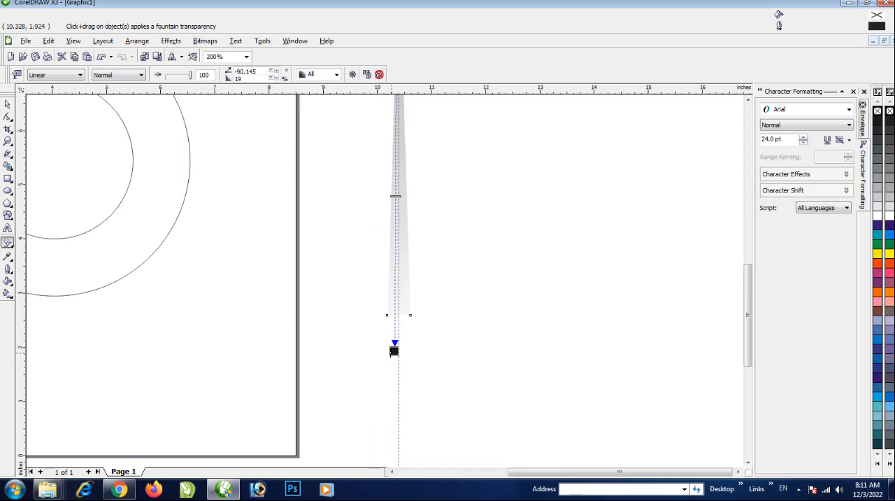
left_click_drag(394, 351, 396, 275)
scroll(386, 277, "down", 2)
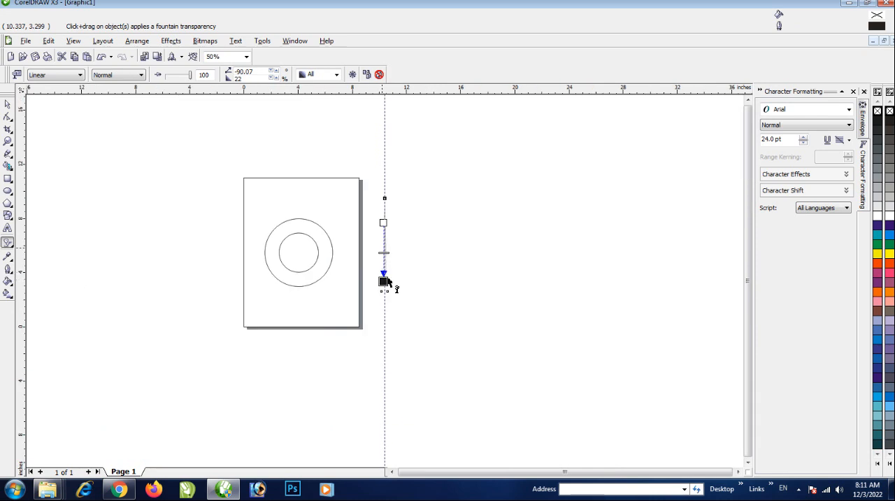
Pull the ray's transparency end point slightly toward its tip and fill the ray with 50% Black
scroll(389, 277, "up", 1)
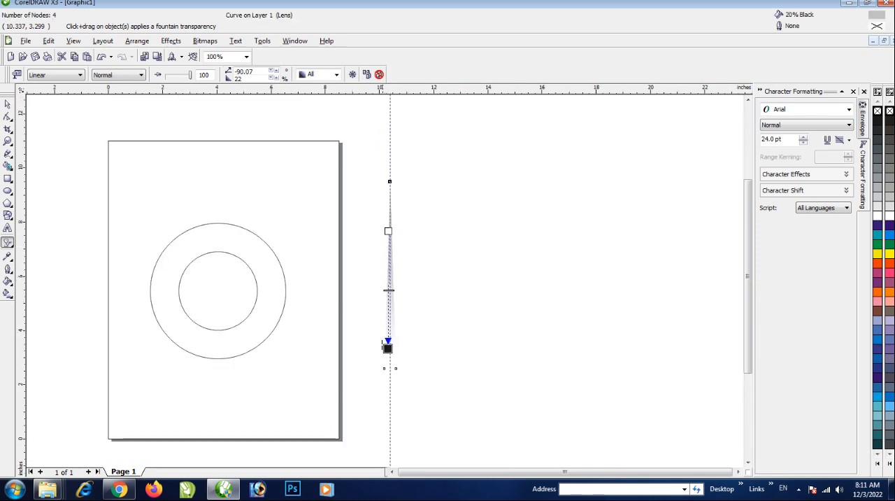
left_click_drag(388, 348, 389, 333)
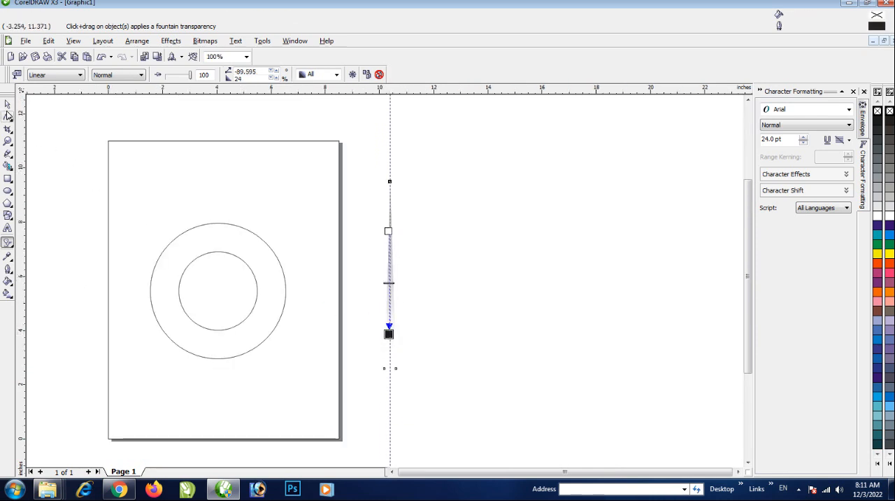
left_click(8, 115)
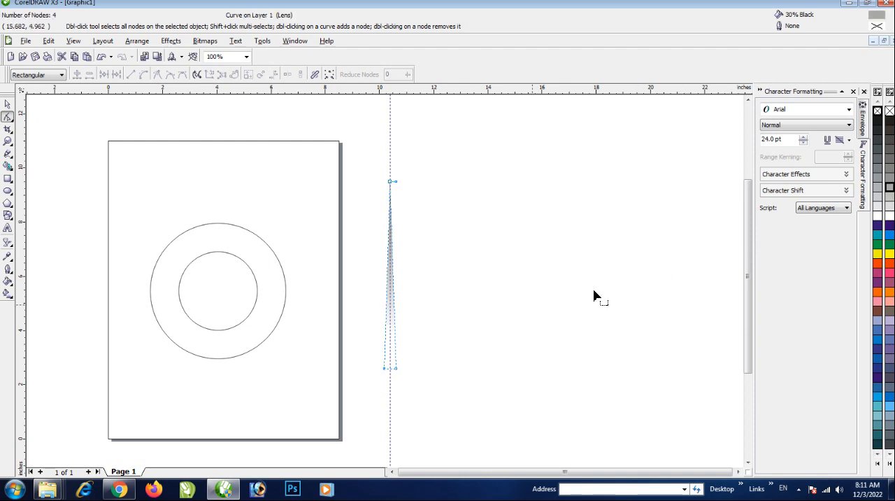
left_click(8, 104)
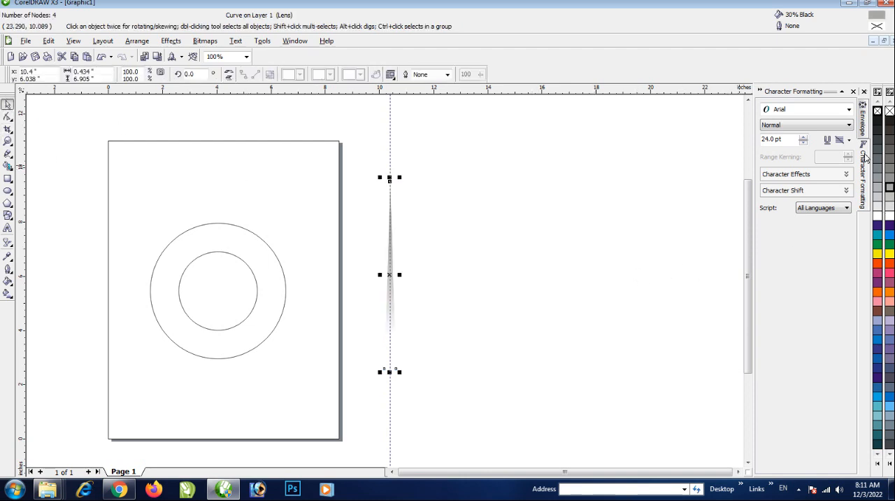
left_click(890, 175)
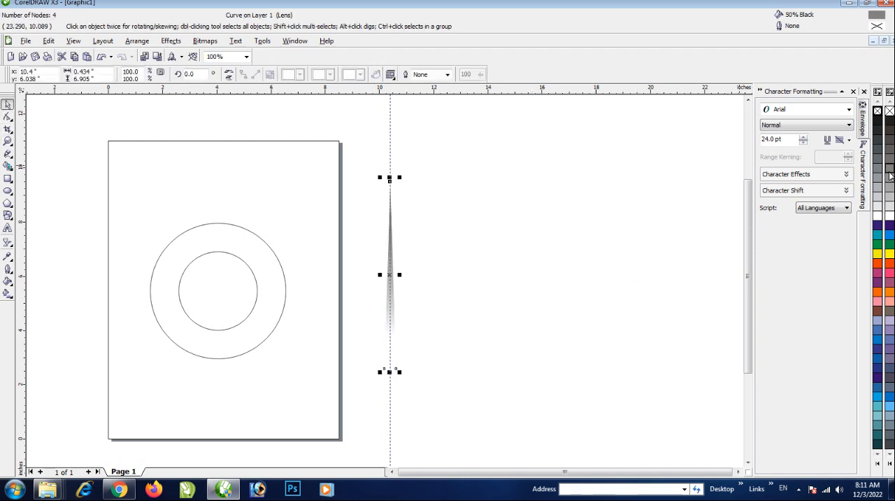
left_click(410, 318)
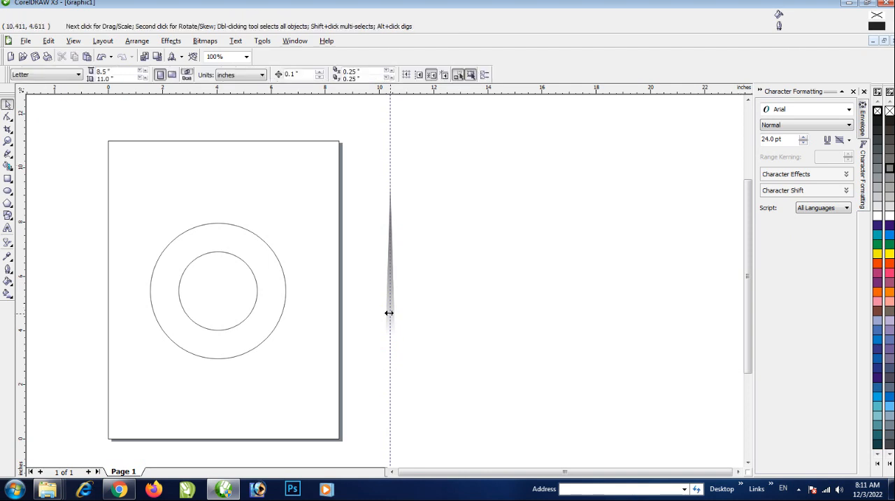
Move the ray clear of the guideline, centred at about 16.46 by 5.02 inches, and show its rotation handles
left_click_drag(386, 304, 543, 306)
scroll(544, 306, "down", 1)
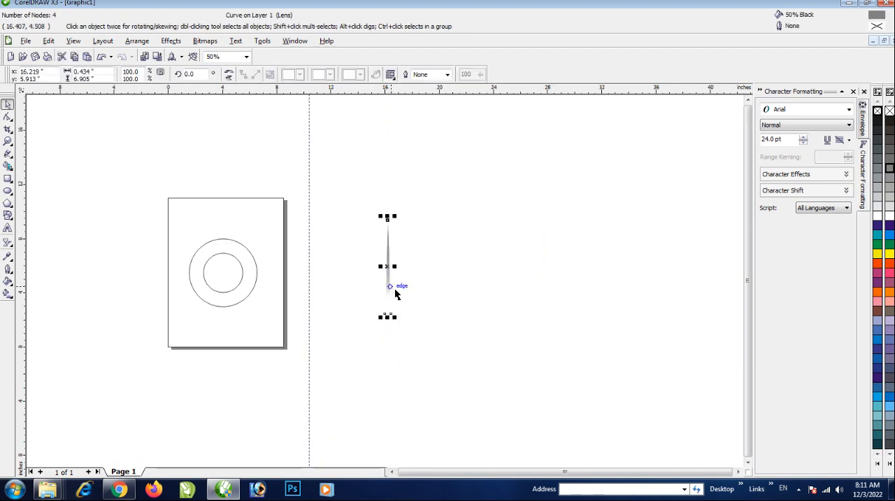
scroll(395, 293, "up", 1)
left_click_drag(366, 258, 372, 281)
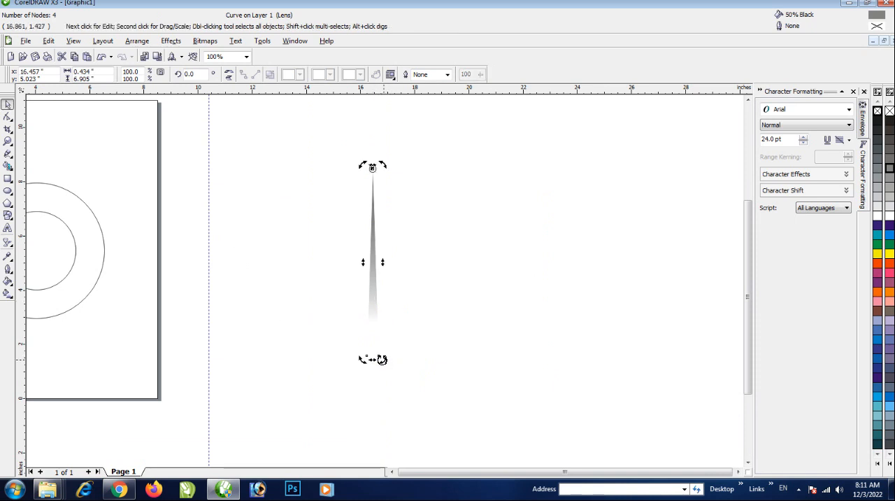
Make a copy of the ray rotated about 6.3° around its tip and repeat it until the rays form a full circle
left_click_drag(382, 359, 402, 359)
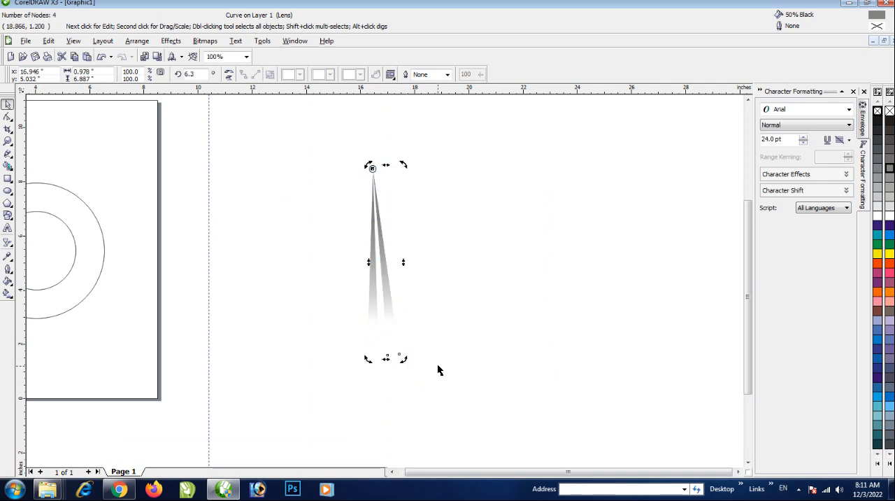
key("ctrl+r")
key("ctrl+r")
key("ctrl+r")
key("ctrl+r")
key("ctrl+r")
key("ctrl+r")
key("ctrl+r")
key("ctrl+r")
key("ctrl+r")
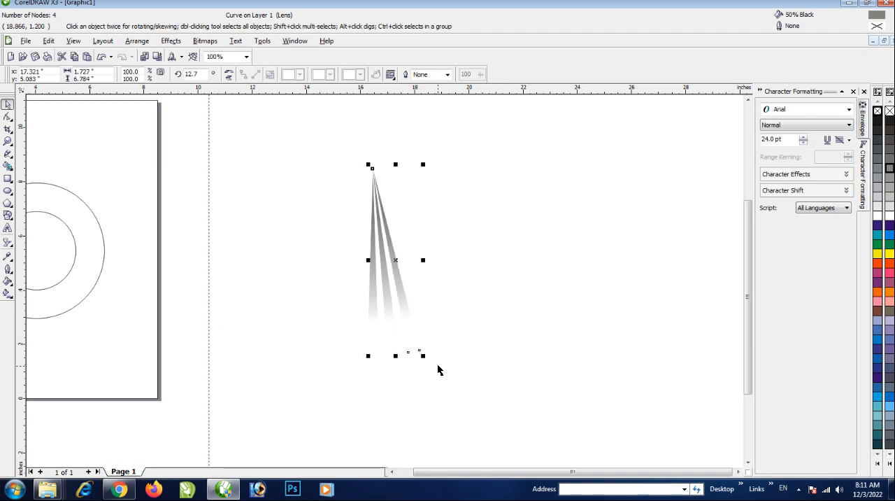
key("ctrl+r")
key("ctrl+r")
key("ctrl+r")
key("ctrl+r")
key("ctrl+r")
key("ctrl+r")
key("ctrl+r")
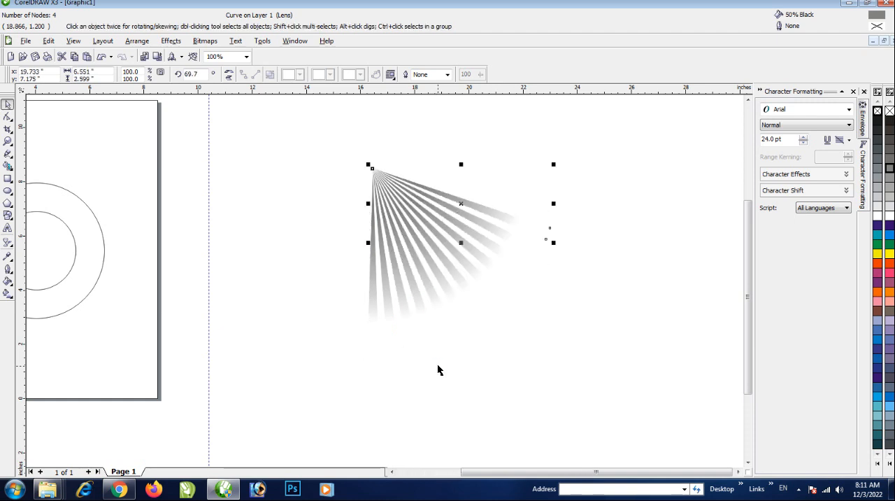
key("ctrl+r")
key("ctrl+r")
key("ctrl+r")
key("ctrl+r")
key("ctrl+r")
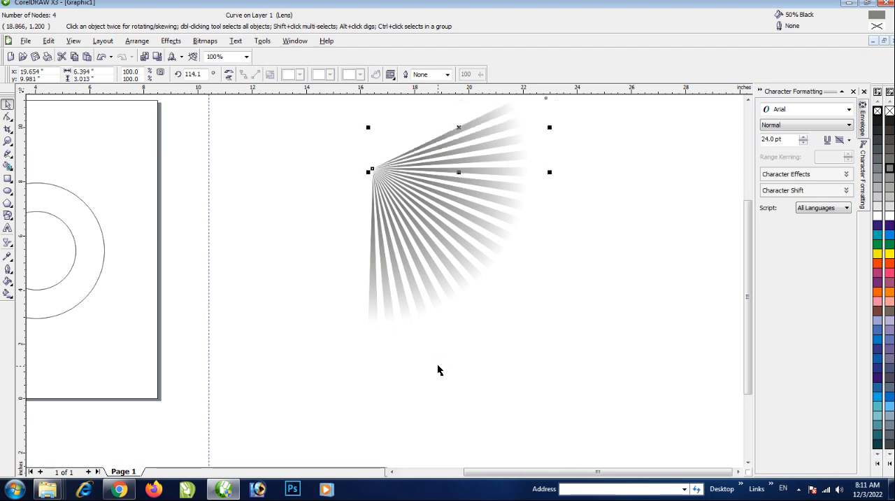
key("ctrl+r")
key("ctrl+r")
key("ctrl+r")
key("ctrl+r")
key("ctrl+r")
key("ctrl+r")
key("ctrl+r")
key("ctrl+r")
key("ctrl+r")
key("ctrl+r")
key("ctrl+r")
key("ctrl+r")
key("ctrl+r")
key("ctrl+r")
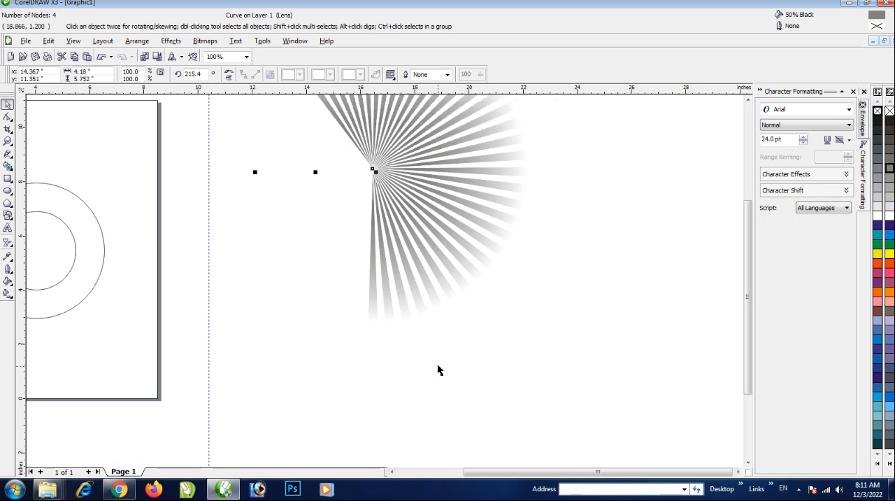
key("ctrl+r")
key("ctrl+r")
key("ctrl+r")
key("ctrl+r")
key("ctrl+r")
key("ctrl+r")
key("ctrl+r")
key("ctrl+r")
key("ctrl+r")
key("ctrl+r")
key("ctrl+r")
key("ctrl+r")
key("ctrl+r")
key("ctrl+r")
key("ctrl+r")
key("ctrl+r")
key("ctrl+r")
key("ctrl+r")
key("ctrl+r")
key("ctrl+r")
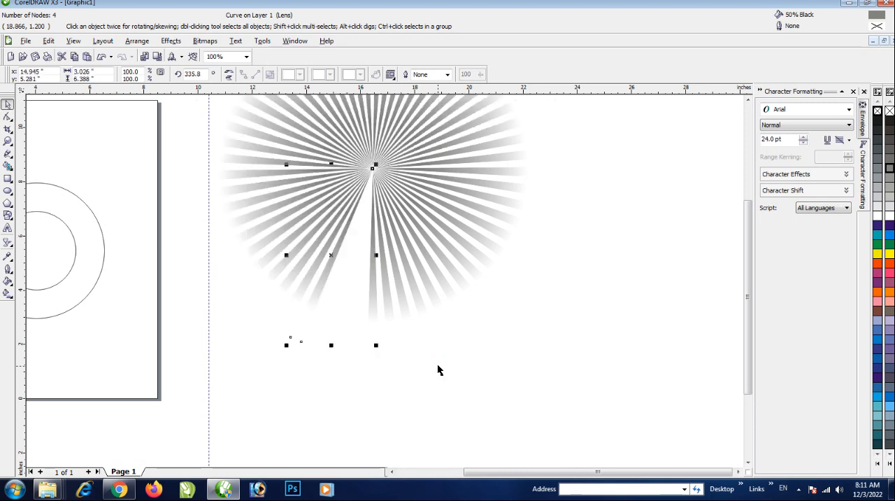
Select all the rays of the sunburst and group them
key("F3")
key("F3")
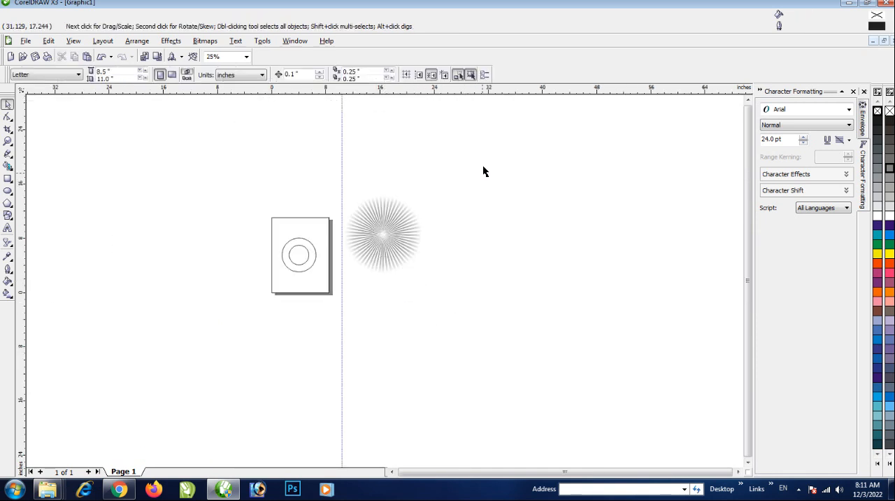
left_click_drag(484, 166, 354, 349)
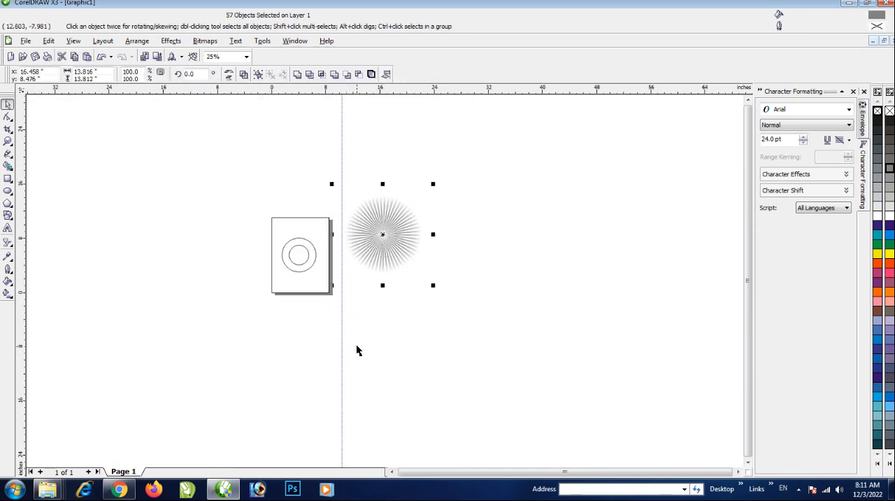
key("ctrl+g")
Fill the inner circle with white
scroll(385, 286, "up", 2)
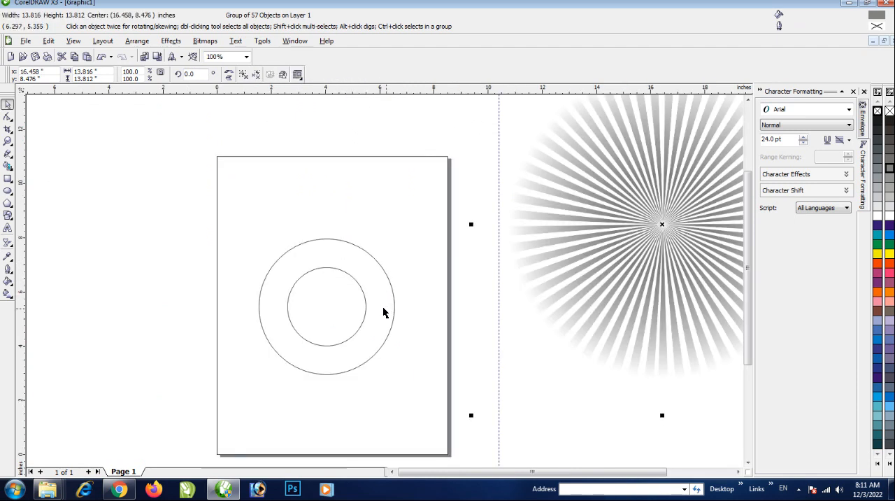
left_click(364, 301)
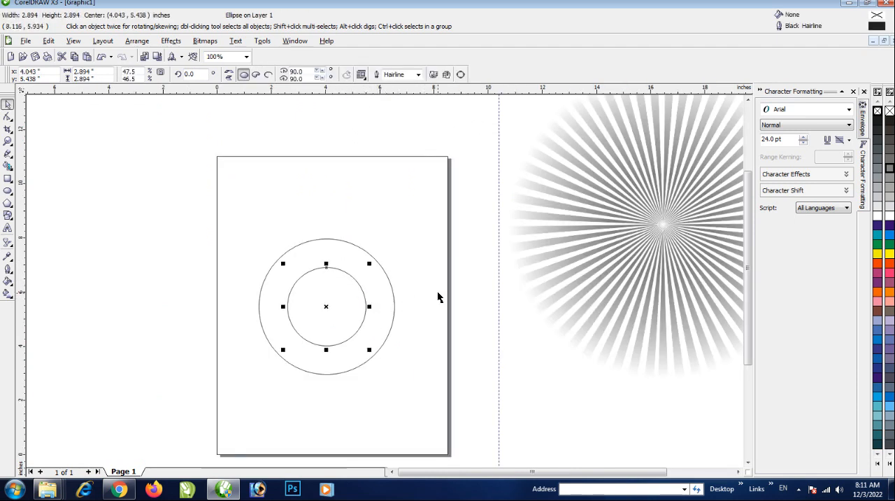
left_click(888, 216)
scroll(355, 320, "up", 3)
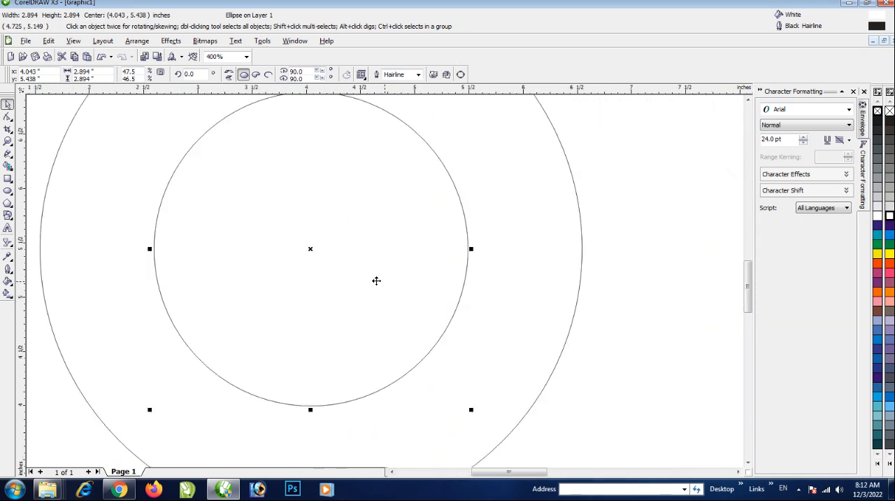
Add a drop shadow to the white inner circle, cast straight down from its top edge to its bottom edge
scroll(444, 233, "down", 1)
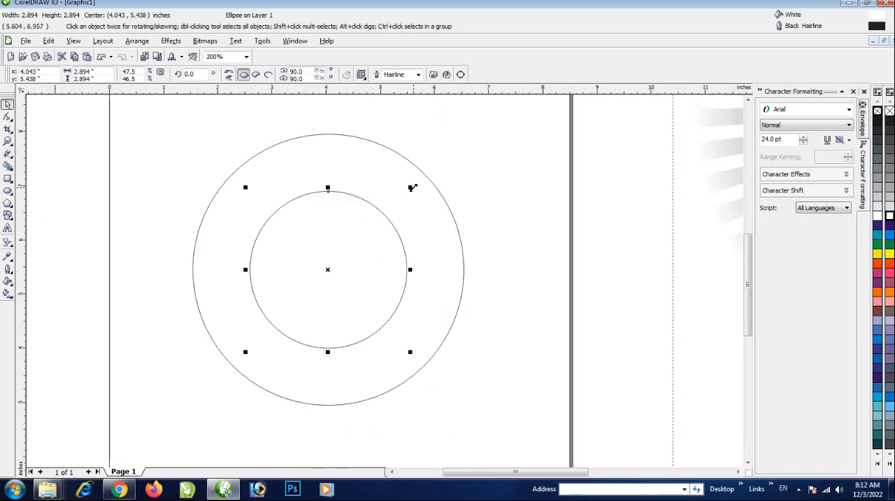
left_click(9, 244)
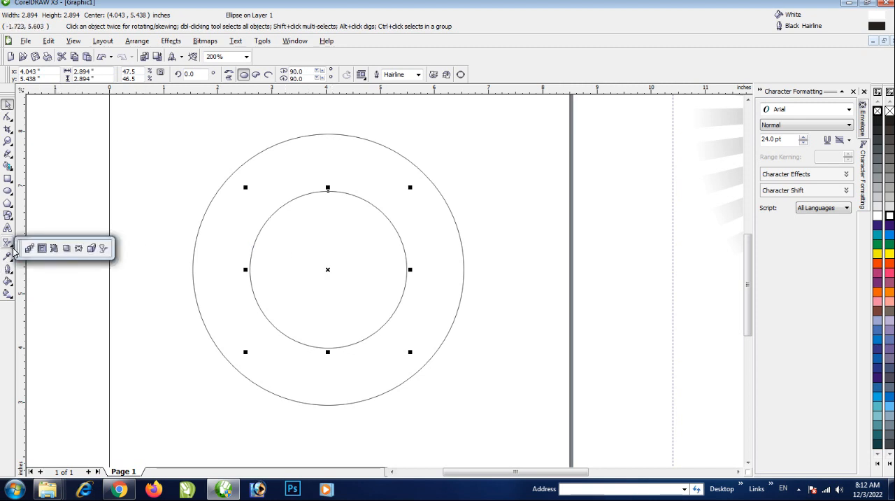
left_click(67, 248)
left_click_drag(316, 247, 330, 346)
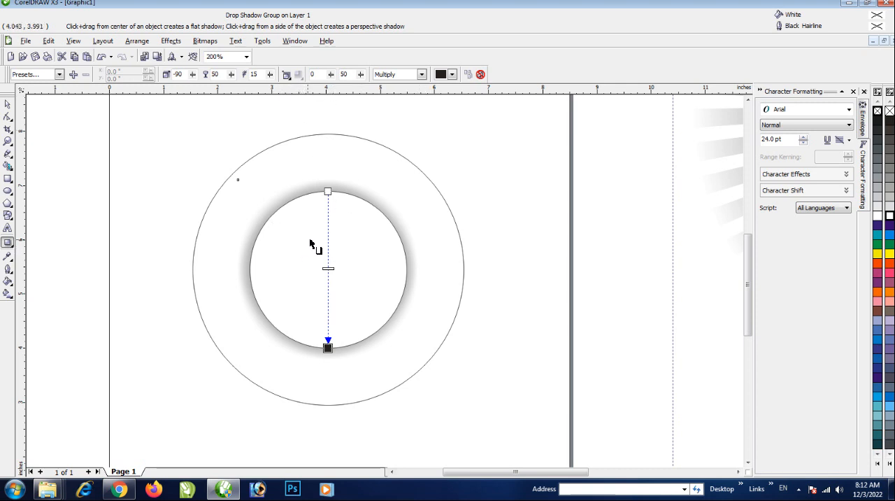
left_click(9, 104)
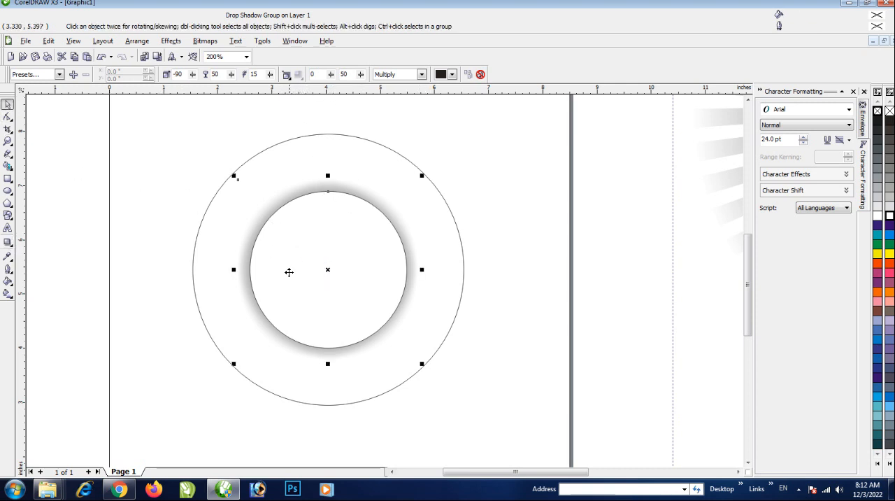
left_click(509, 322)
scroll(451, 283, "up", 1)
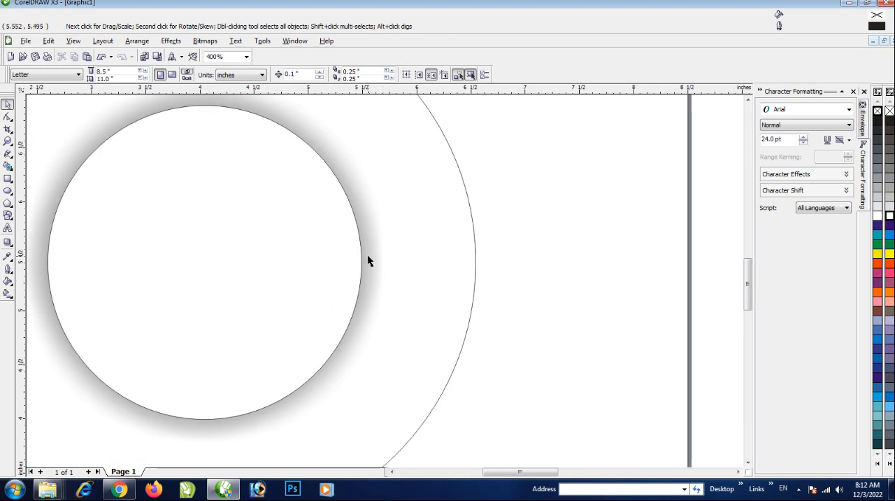
Break the drop shadow group apart and delete the white inner circle
right_click(371, 254)
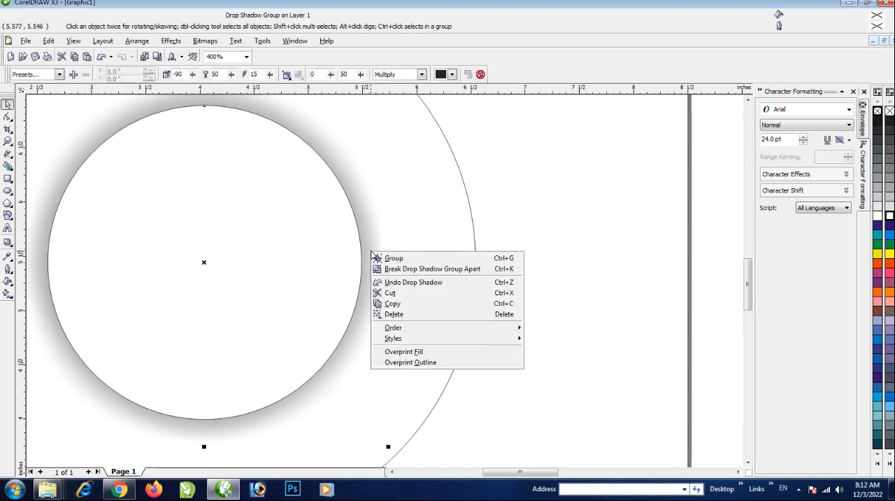
left_click(443, 269)
scroll(420, 281, "down", 2)
left_click(366, 280)
left_click(374, 304)
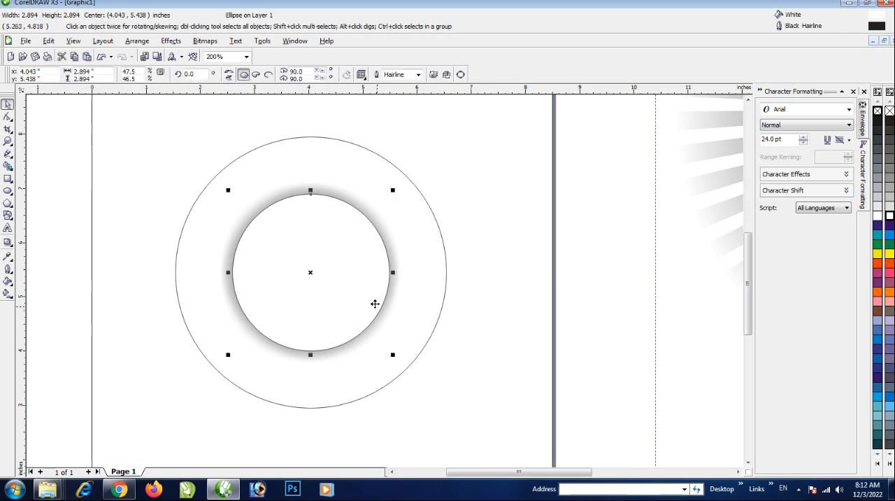
key("Delete")
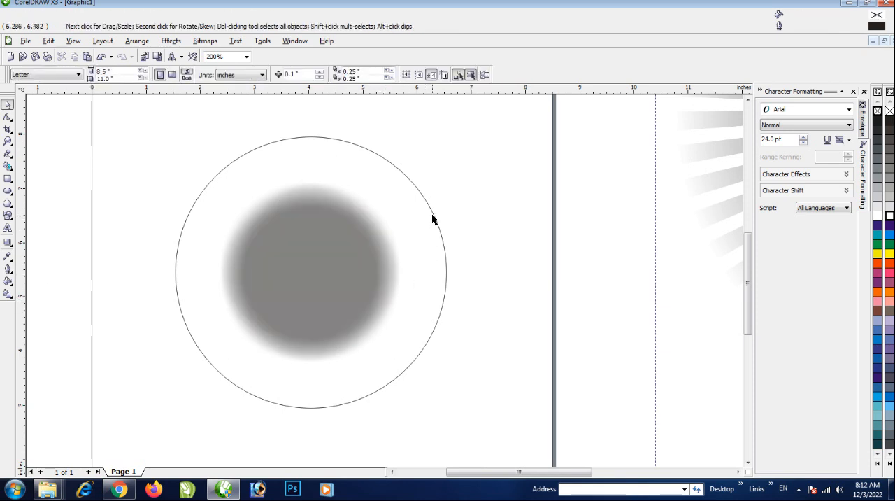
Undo the circle's deletion, the break-apart and the drop shadow, and remove the inner circle's fill
key("ctrl+z")
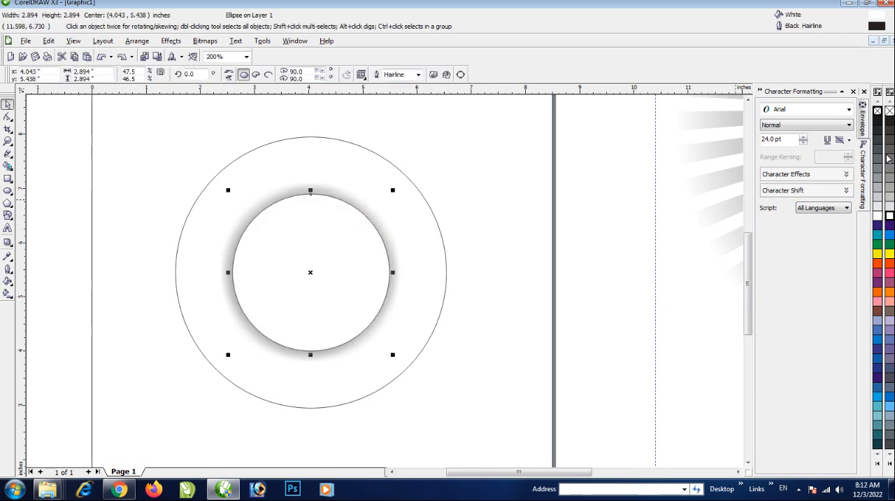
key("ctrl+z")
key("ctrl+z")
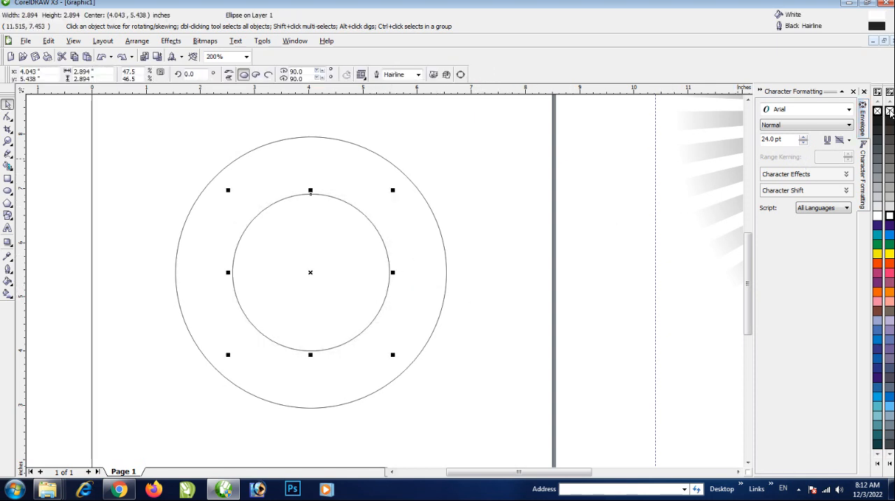
left_click(890, 112)
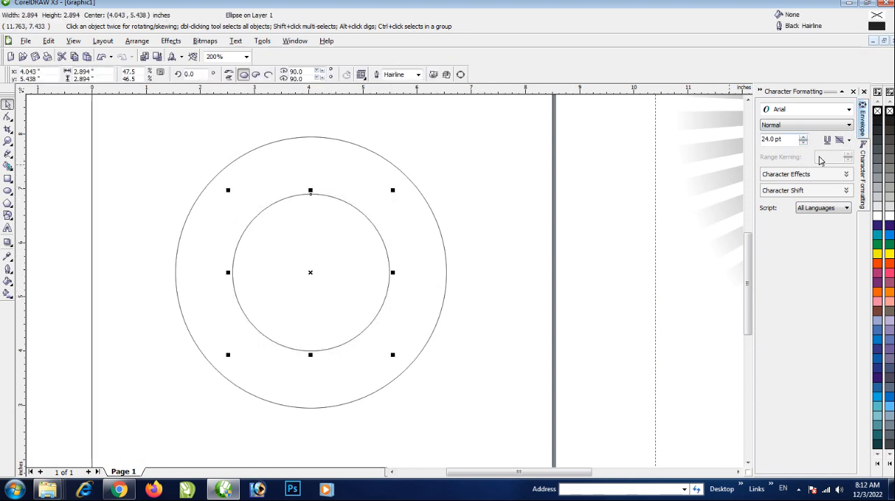
Add a black drop shadow to the unfilled inner circle, cast from its top edge to its bottom edge
left_click(8, 241)
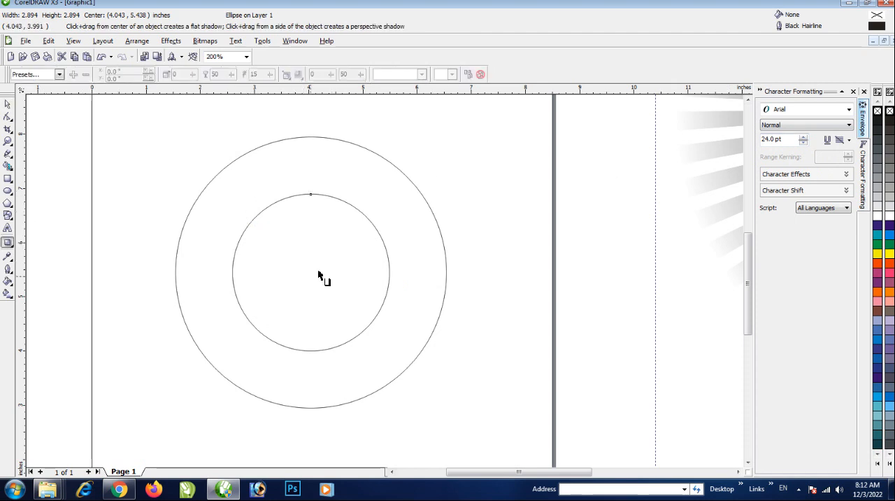
left_click_drag(269, 205, 310, 350)
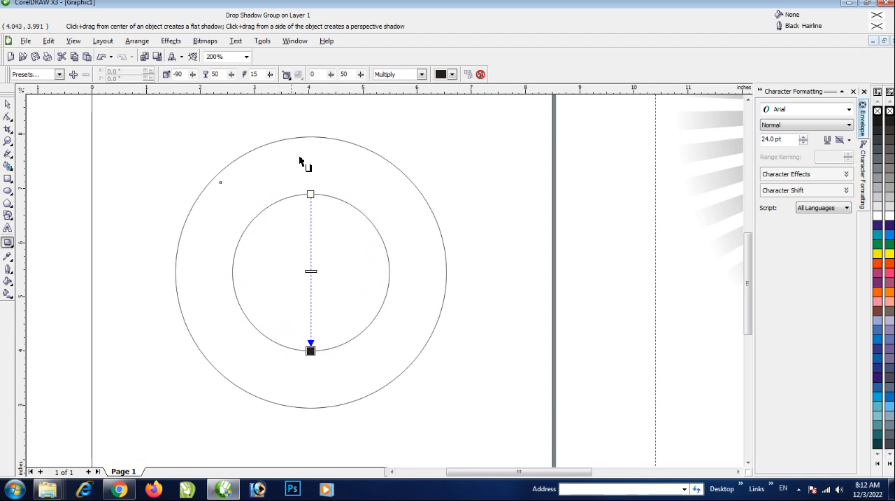
left_click(452, 74)
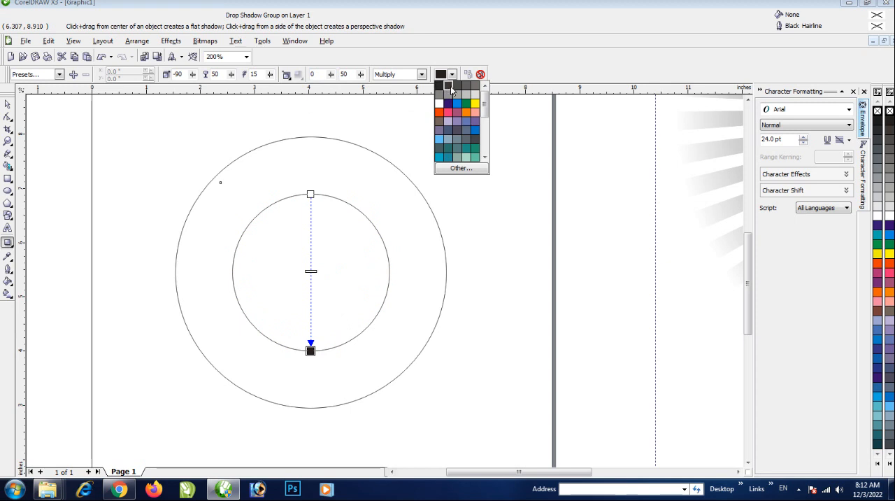
left_click(439, 87)
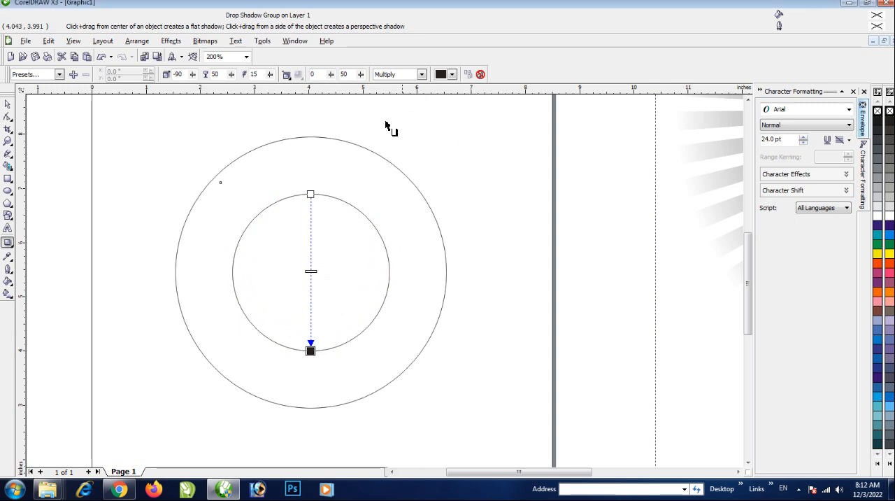
Set the drop shadow's blend mode to Normal and its feathering direction to Outside
left_click(381, 75)
left_click(390, 85)
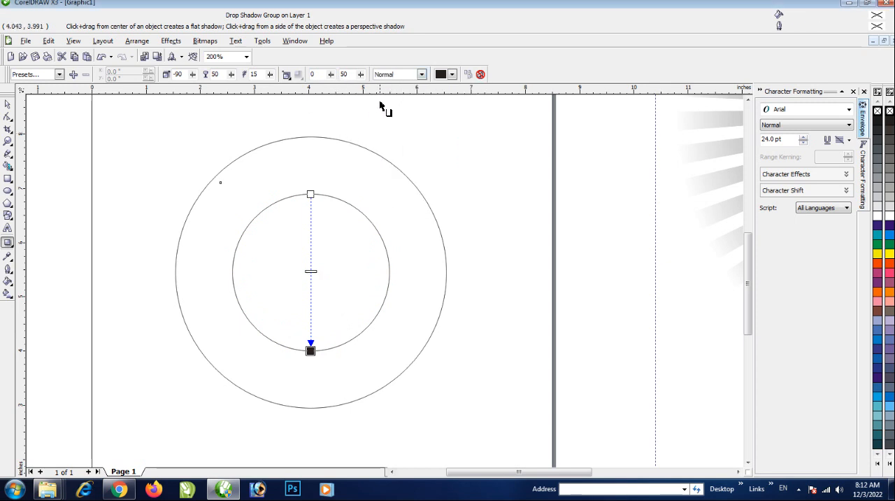
left_click(286, 74)
left_click(310, 151)
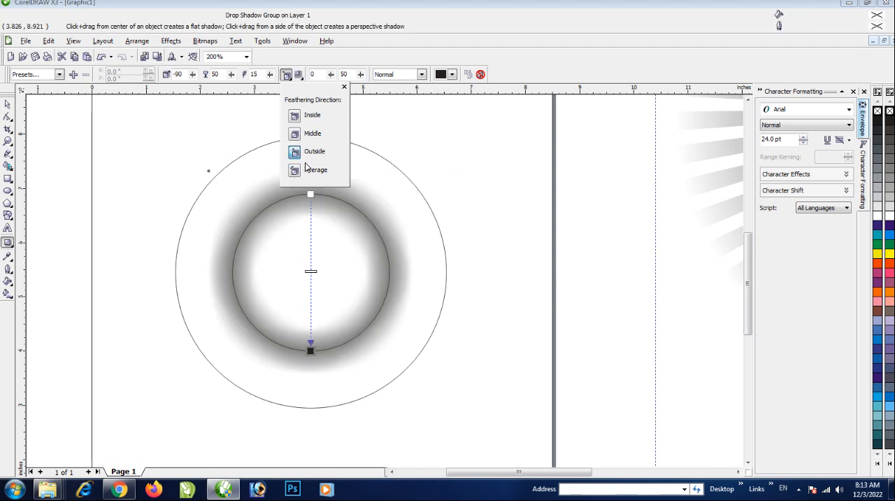
Set the inner circle's drop shadow feathering to 10 and deselect the shadow
double_click(254, 74)
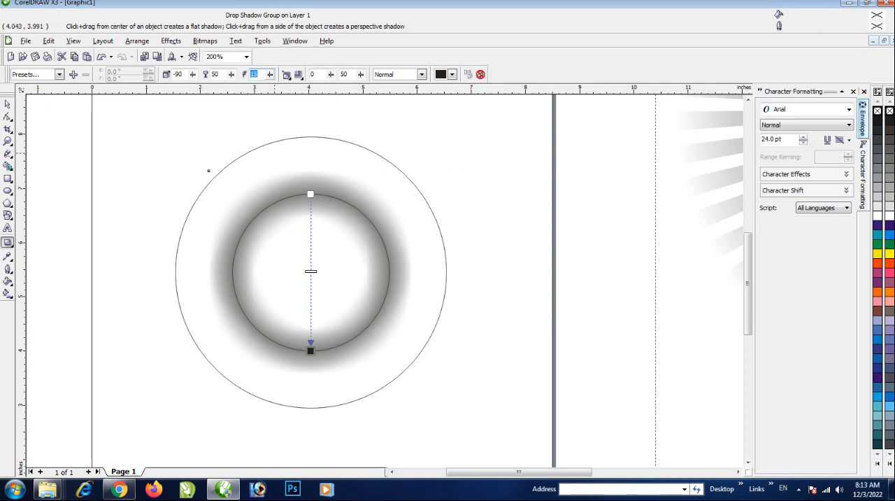
type("10")
key("Return")
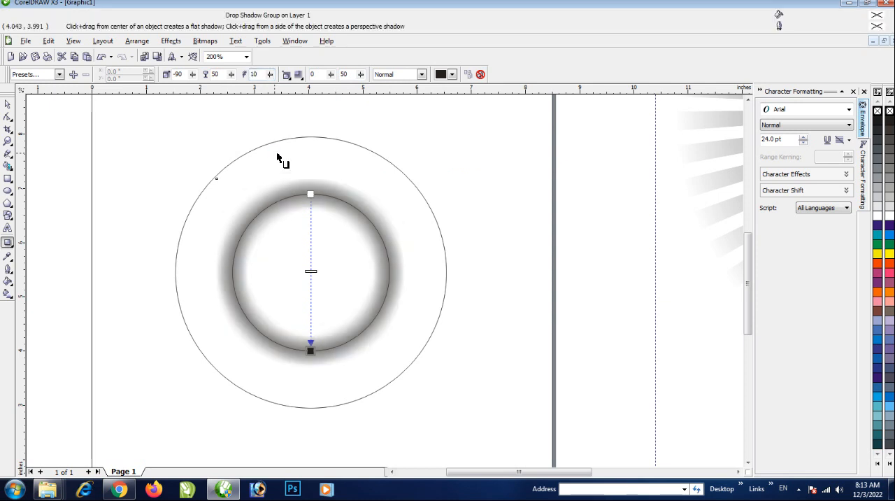
left_click(8, 104)
left_click(492, 322)
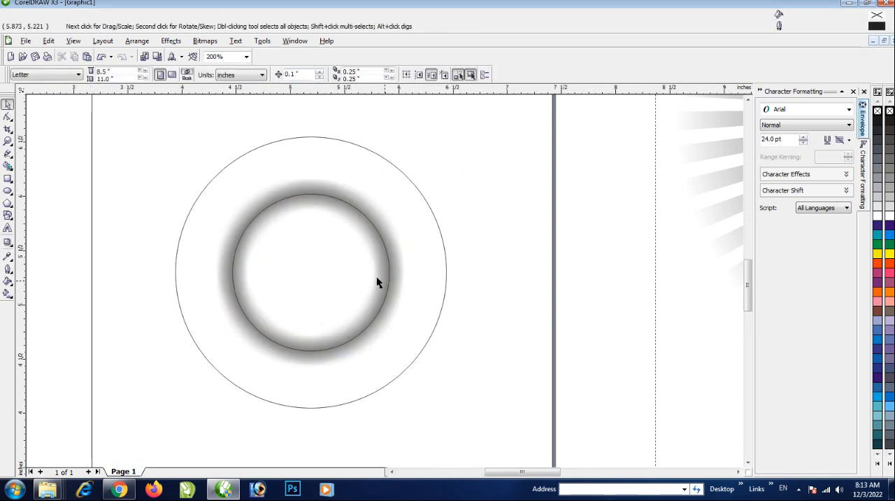
Break the drop shadow group apart so the ring shadow is separate from the inner circle
scroll(376, 281, "up", 1)
right_click(355, 263)
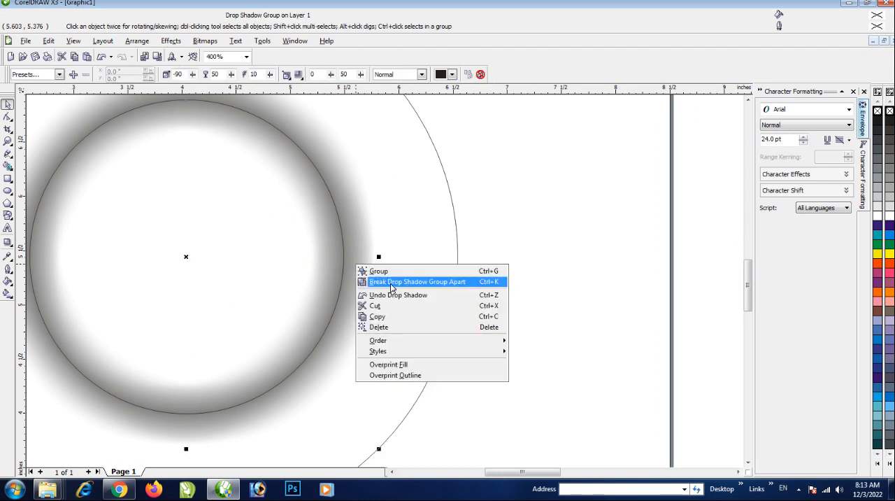
left_click(391, 282)
scroll(455, 310, "down", 1)
left_click(455, 309)
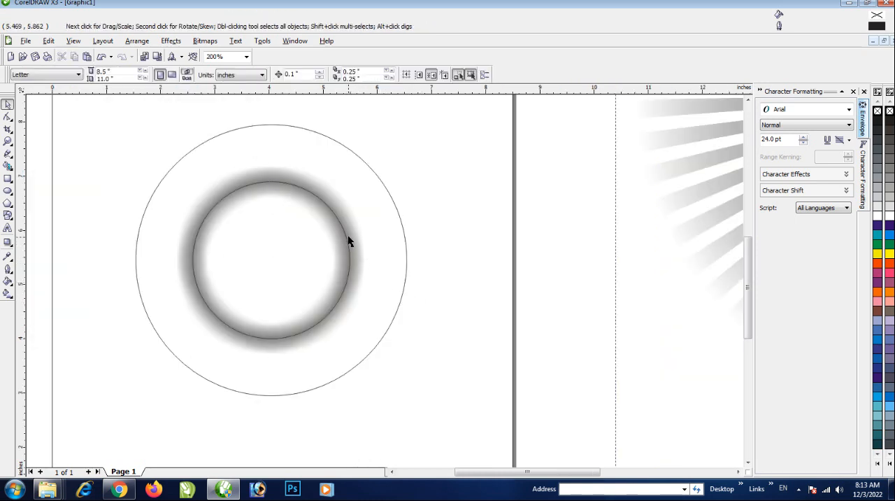
Fill the inner circle with white and check that the shadow selects separately
left_click(346, 246)
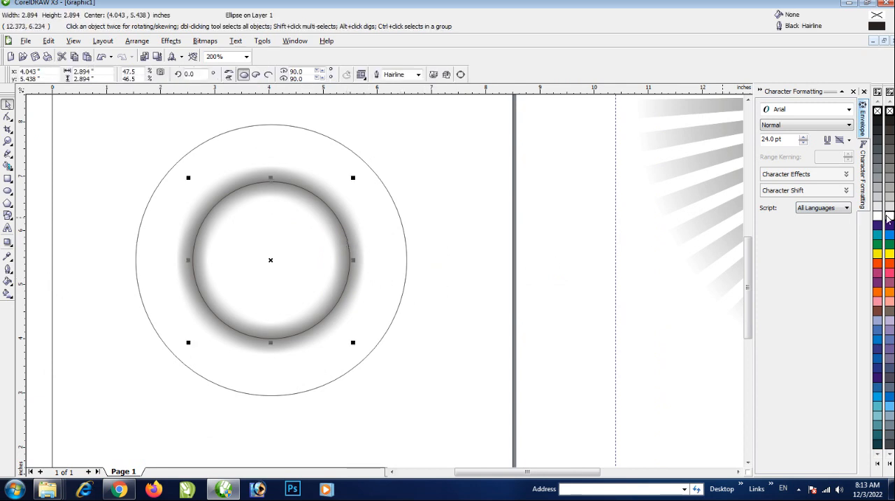
right_click(890, 111)
left_click(359, 278)
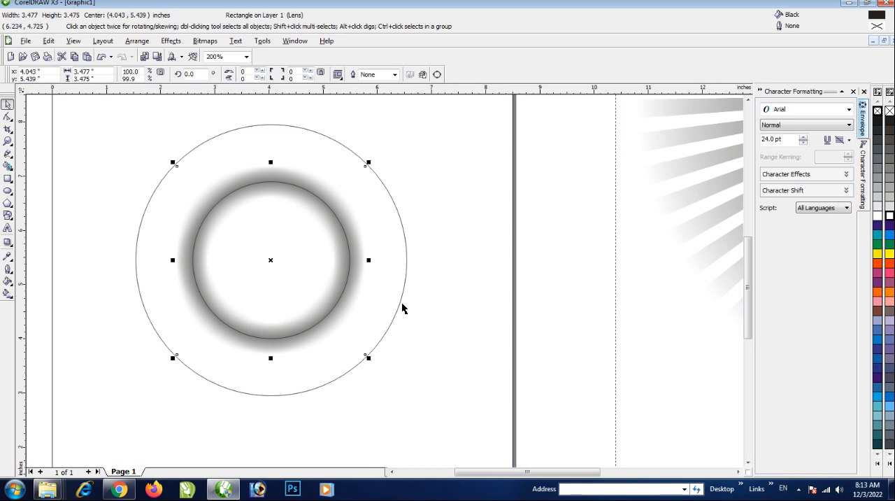
left_click(497, 310)
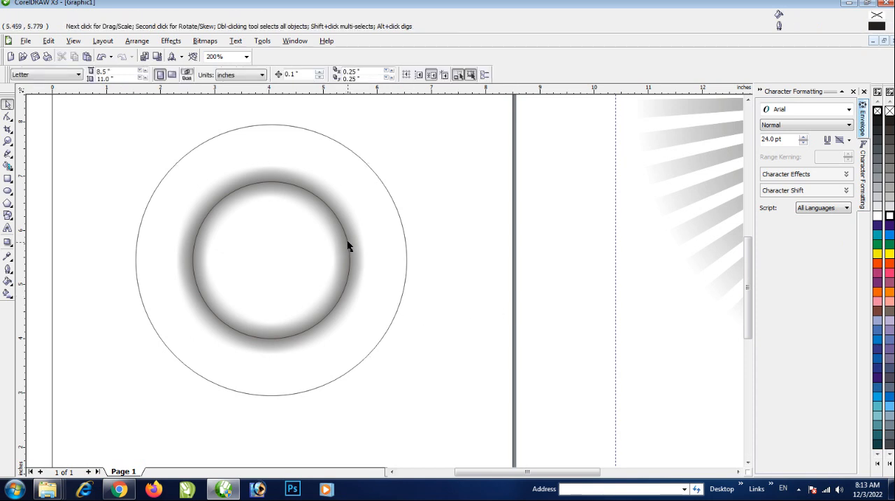
Try to PowerClip the ring shadow inside the inner circle while they overlap
scroll(335, 244, "up", 1)
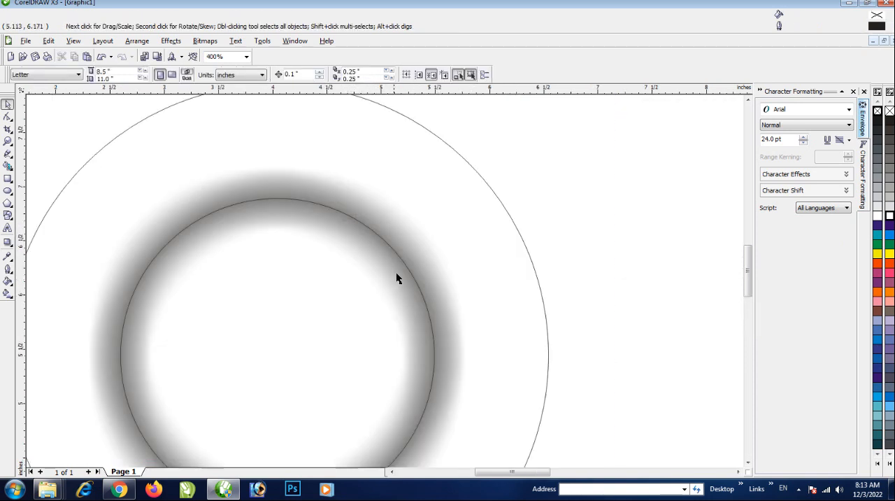
left_click(433, 287)
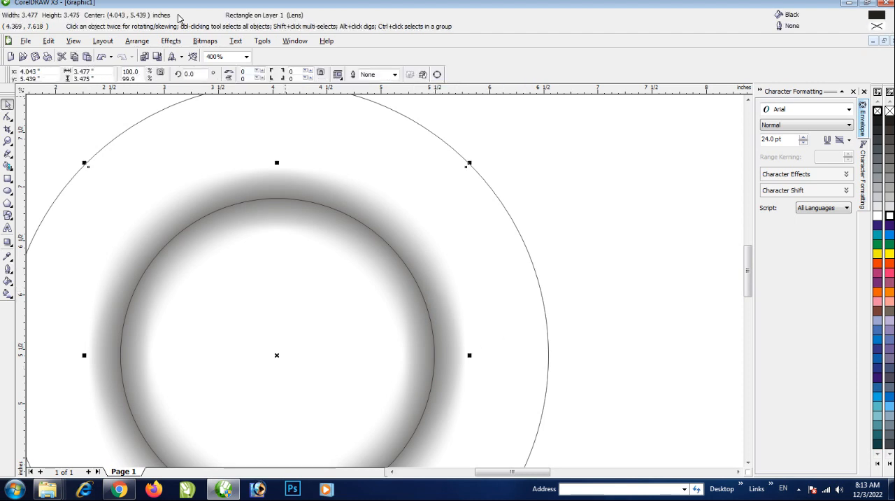
left_click(172, 42)
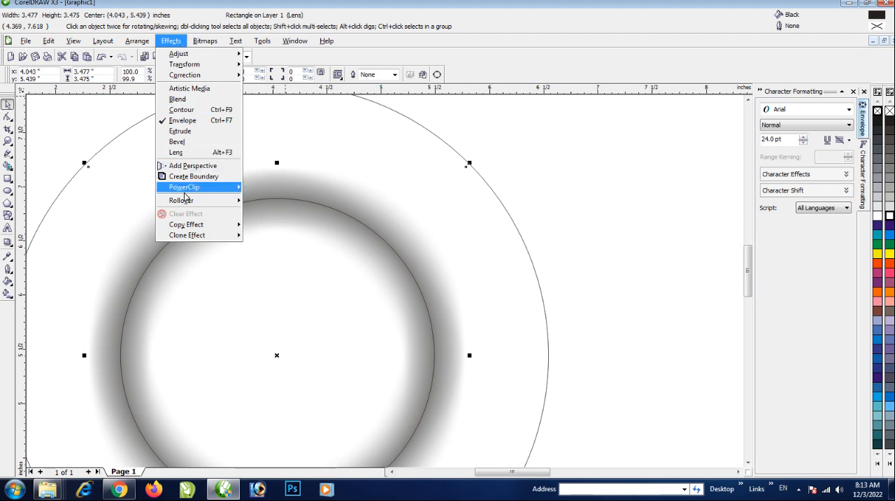
mouse_move(187, 187)
left_click(262, 189)
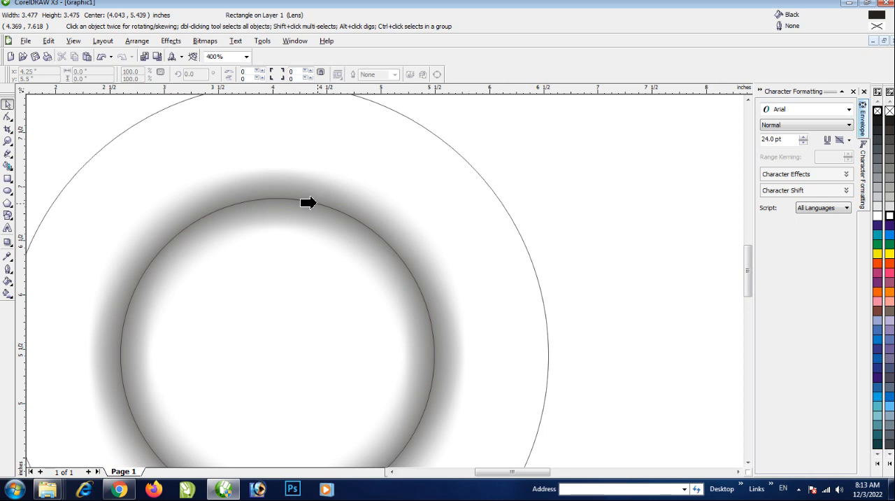
left_click(311, 202)
left_click(434, 268)
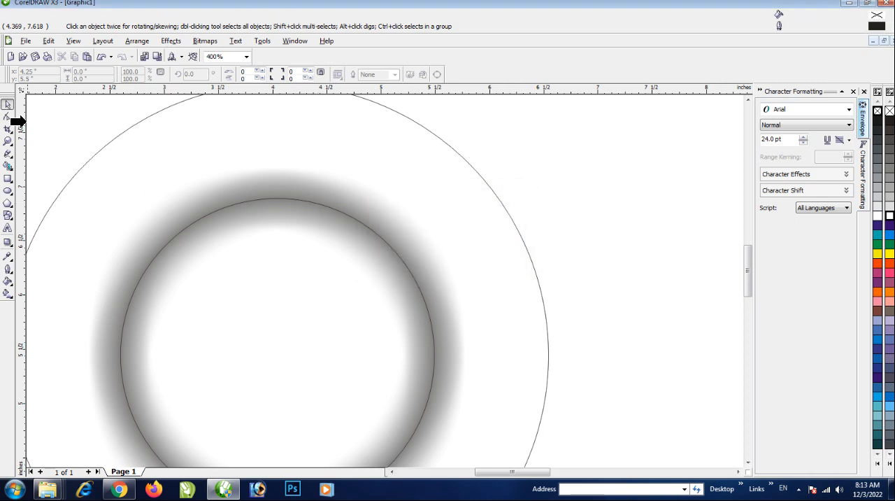
left_click(305, 238)
left_click(496, 271)
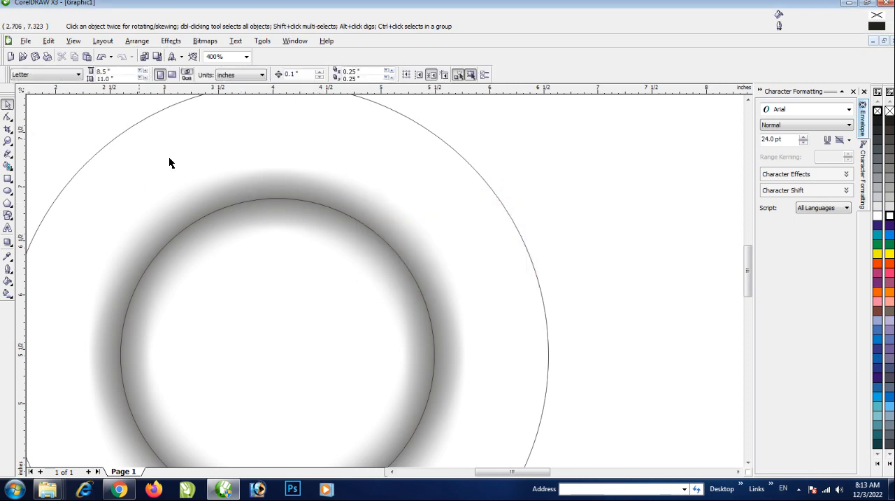
Move the ring shadow clear of the circles and PowerClip it inside the inner circle
scroll(433, 340, "down", 2)
left_click_drag(434, 340, 562, 311)
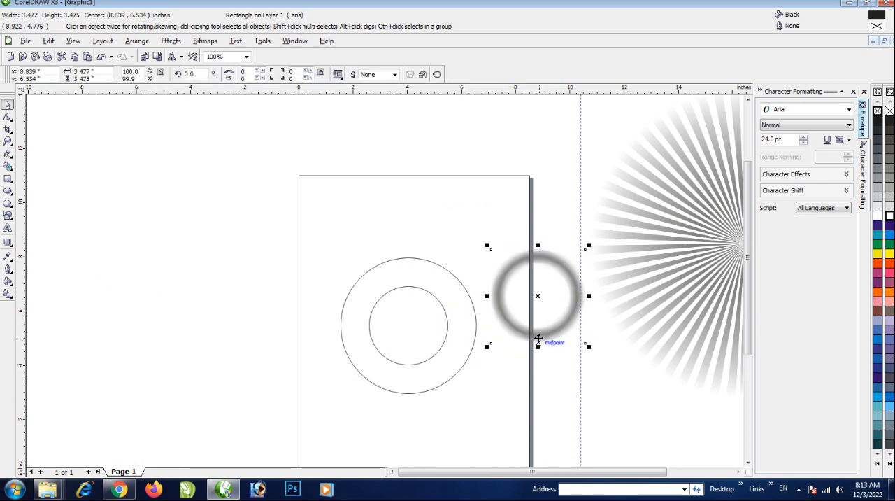
key("alt+c")
key("w")
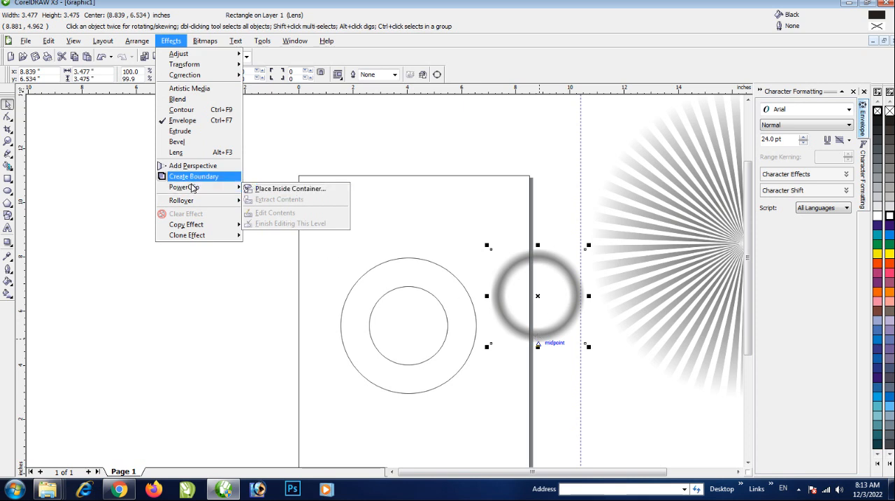
mouse_move(207, 194)
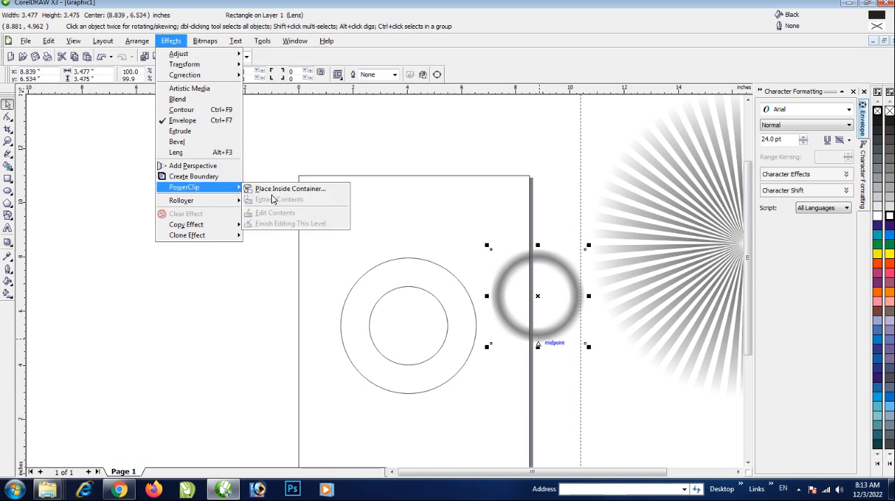
left_click(283, 188)
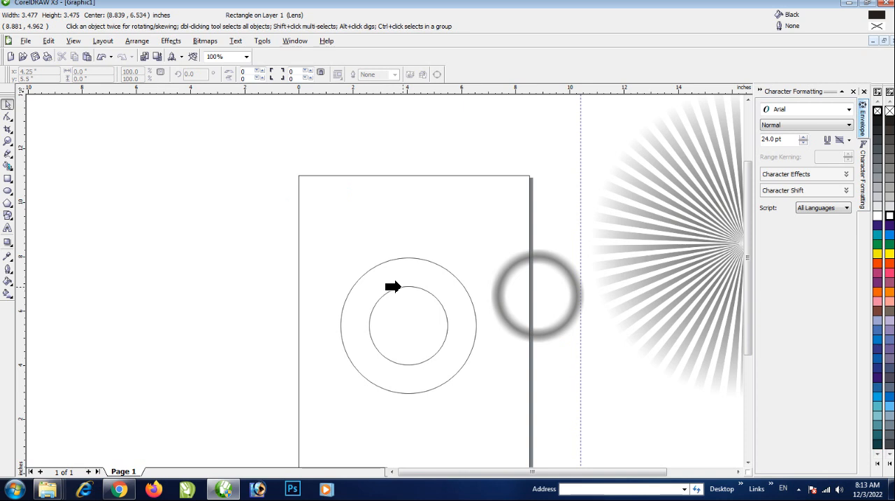
left_click(399, 286)
scroll(382, 280, "up", 4)
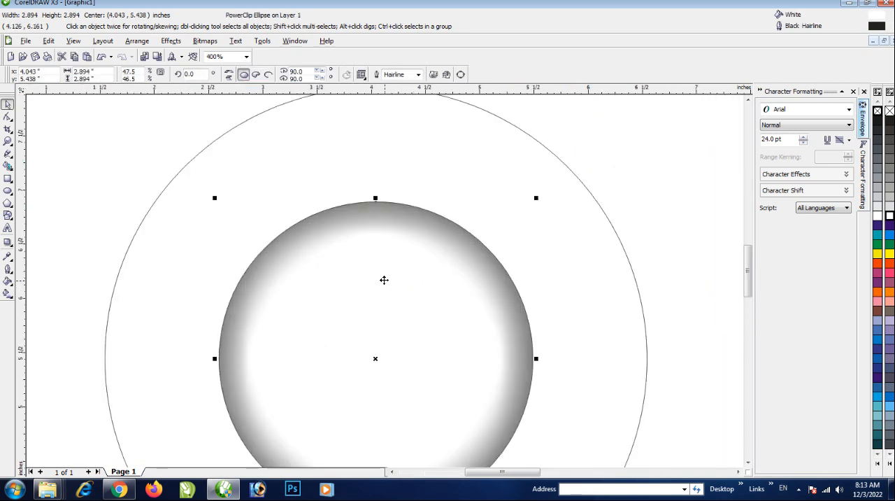
scroll(384, 279, "down", 2)
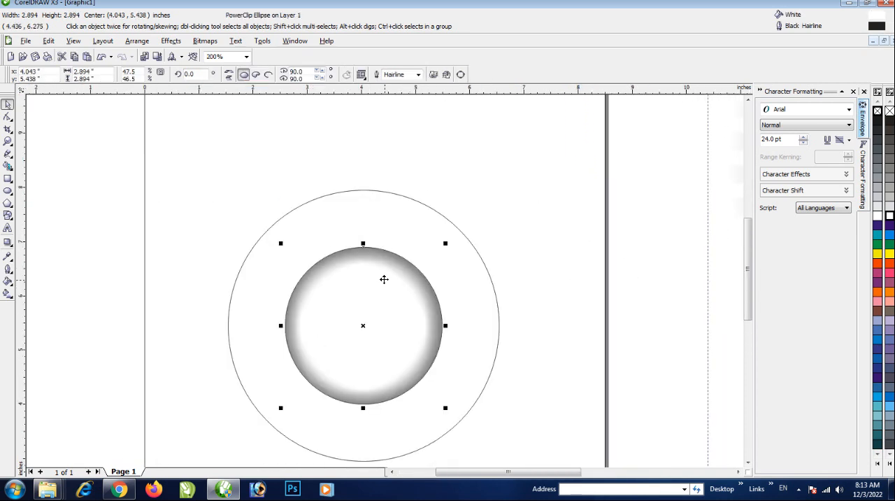
left_click(600, 319)
Shift the sunburst group down slightly and scale it proportionally about its center to about 4.54 inches wide
scroll(446, 313, "down", 1)
scroll(528, 278, "down", 1)
left_click(470, 250)
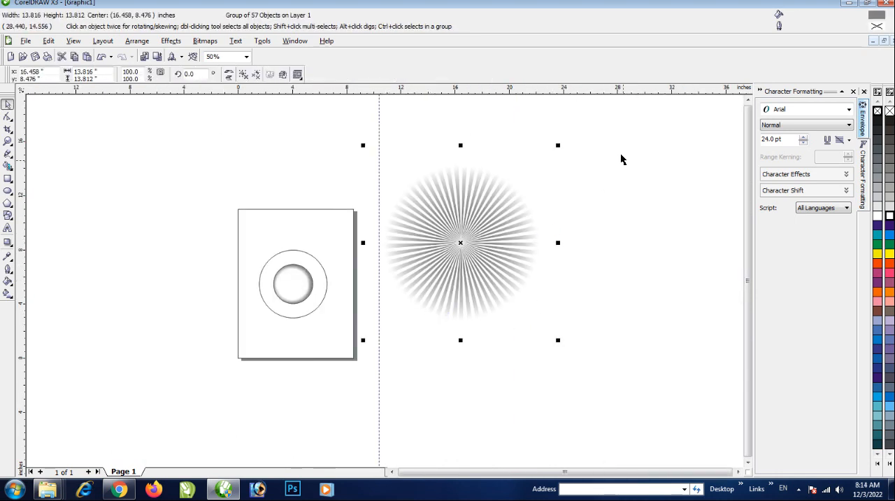
left_click(626, 131)
left_click_drag(622, 126, 397, 328)
left_click_drag(502, 229, 516, 262)
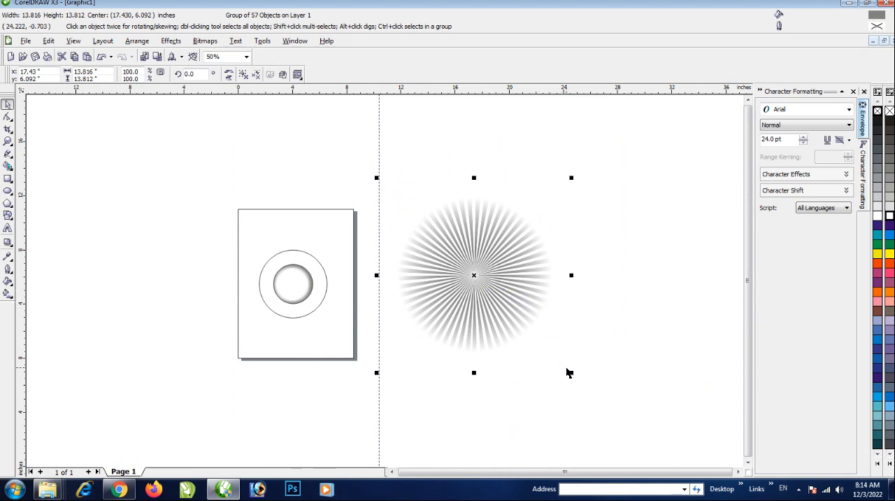
left_click_drag(571, 373, 509, 310)
Place the sunburst group over the inner circle with their centers aligned
left_click_drag(470, 284, 288, 291)
scroll(385, 279, "up", 2)
scroll(385, 279, "up", 1)
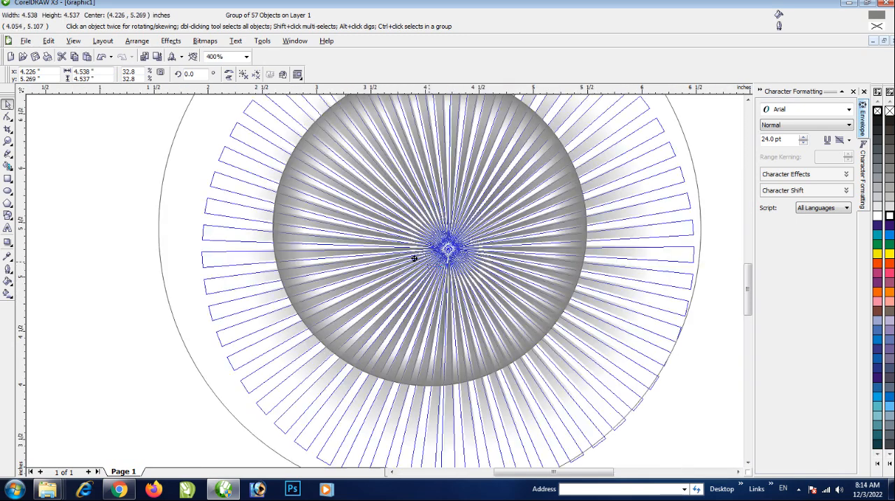
scroll(383, 282, "down", 2)
scroll(384, 282, "up", 1)
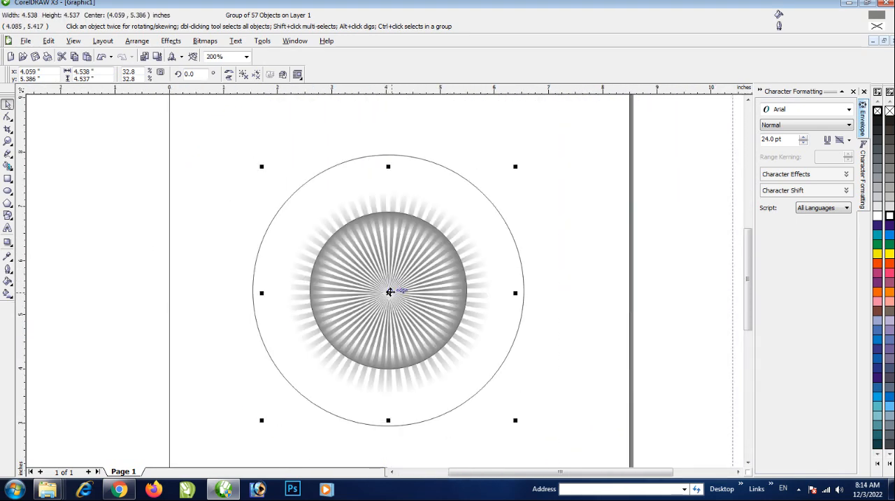
left_click_drag(390, 289, 393, 292)
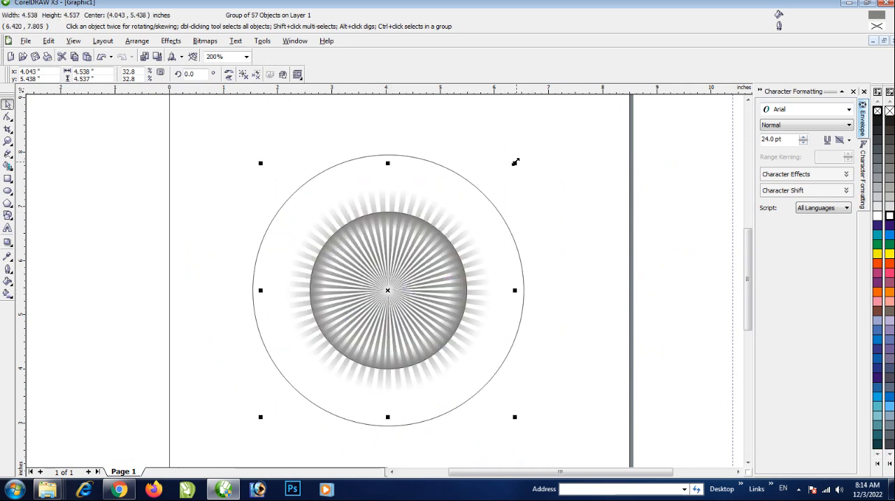
Shrink the sunburst group about its center to about 3.0 inches wide so its rays fit within the inner circle
left_click_drag(515, 162, 485, 193)
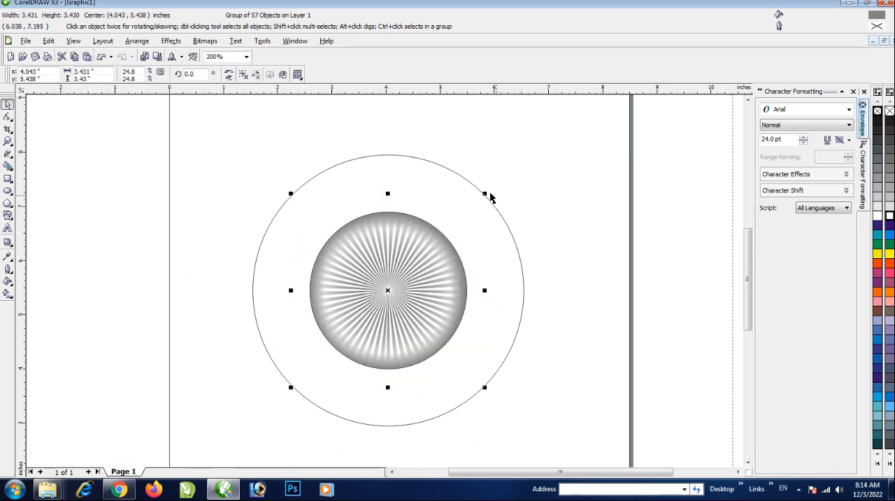
left_click(483, 193, "shift")
left_click(598, 319)
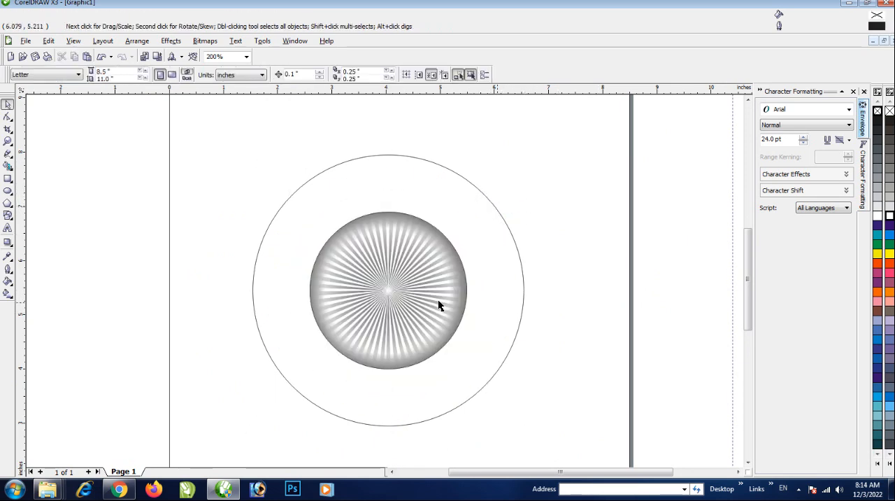
left_click(437, 304)
left_click_drag(483, 194, 478, 213)
Move the sunburst group outside the circles and PowerClip it inside the shaded inner circle
left_click_drag(394, 298, 625, 295)
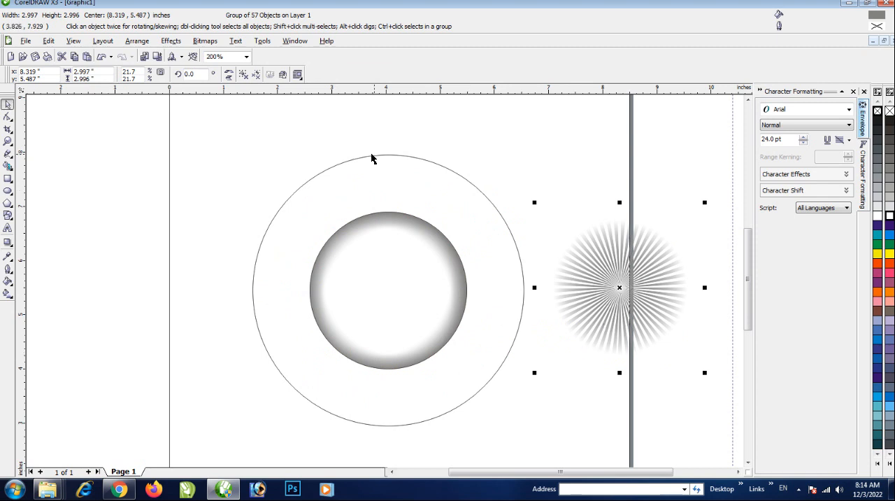
left_click(171, 42)
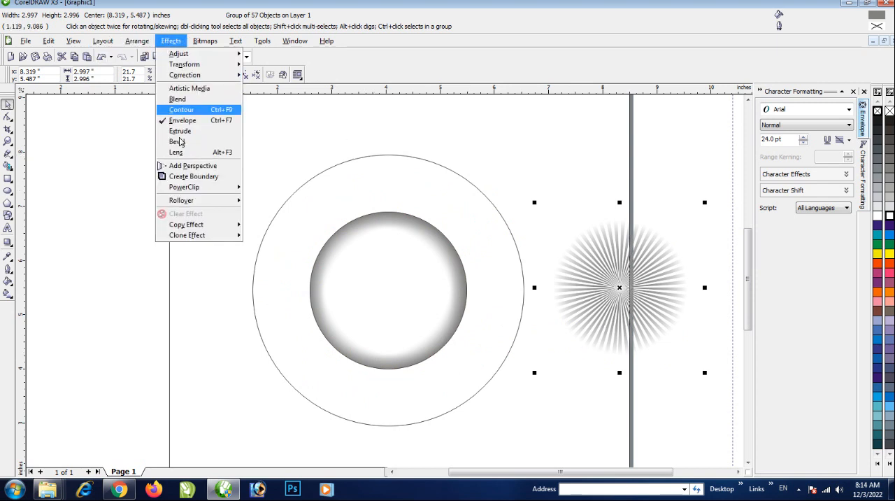
mouse_move(184, 191)
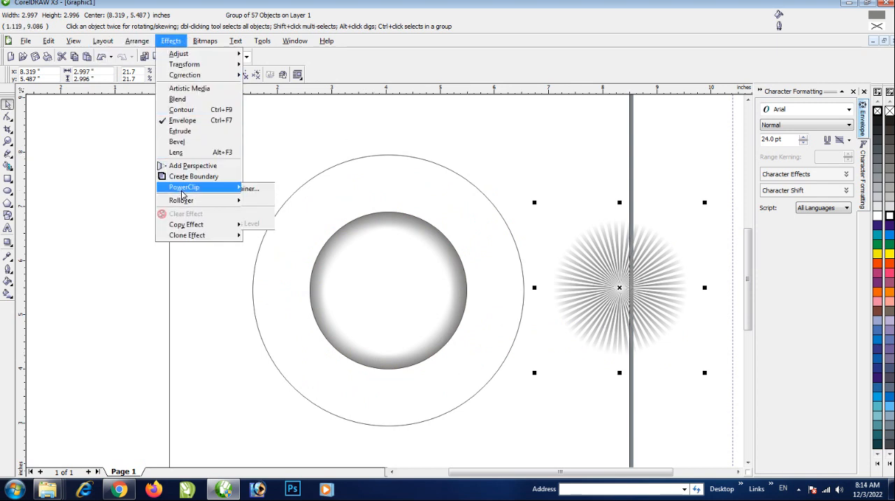
left_click(294, 191)
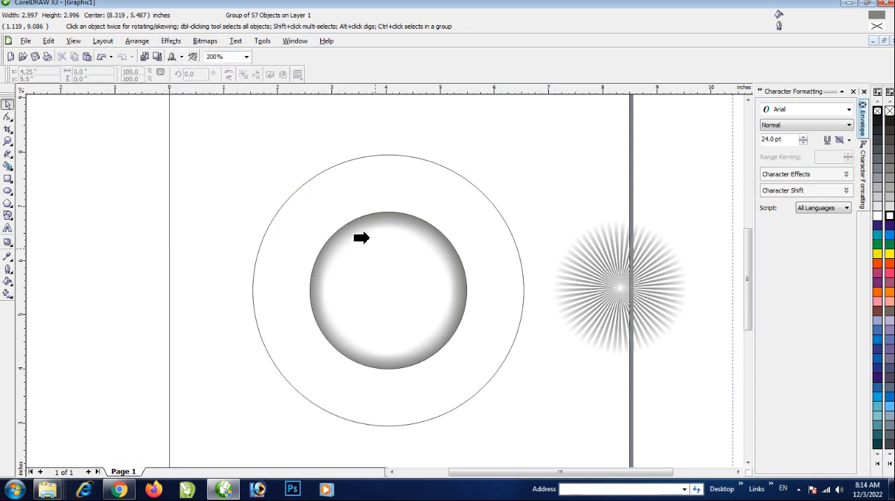
left_click(369, 240)
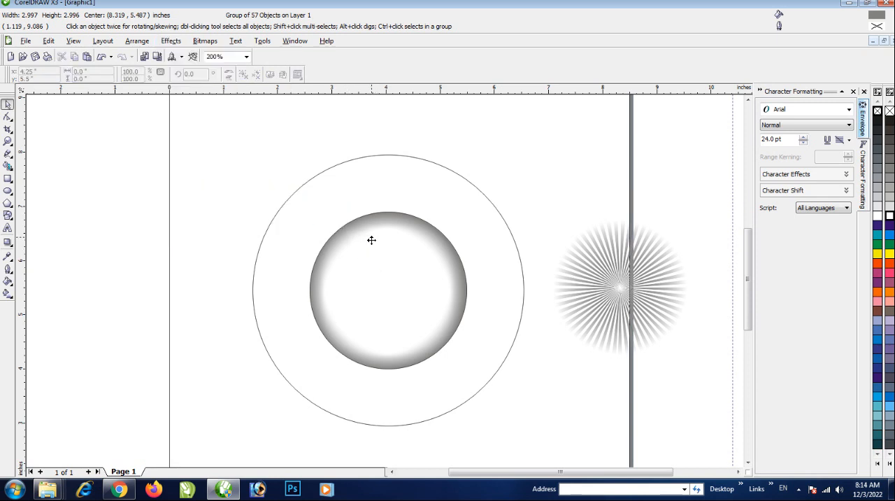
left_click(565, 343)
Scale the outer circle down about its center to about 4.57 inches in diameter
scroll(469, 317, "down", 1)
scroll(376, 290, "up", 1)
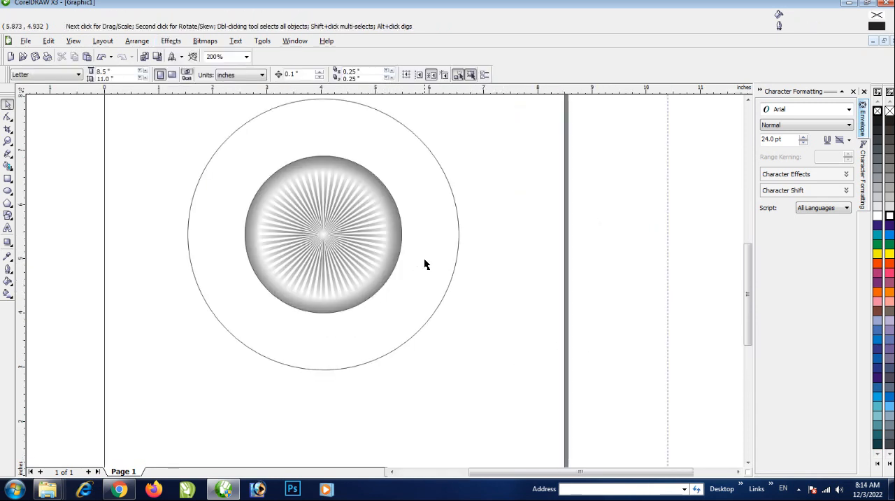
left_click(458, 232)
scroll(441, 203, "down", 1)
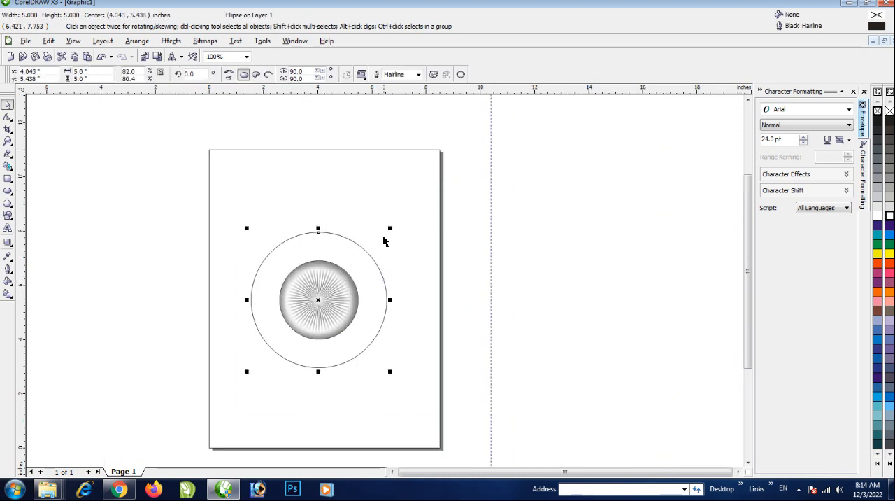
scroll(399, 277, "up", 1)
left_click_drag(412, 261, 399, 272)
scroll(368, 284, "down", 1)
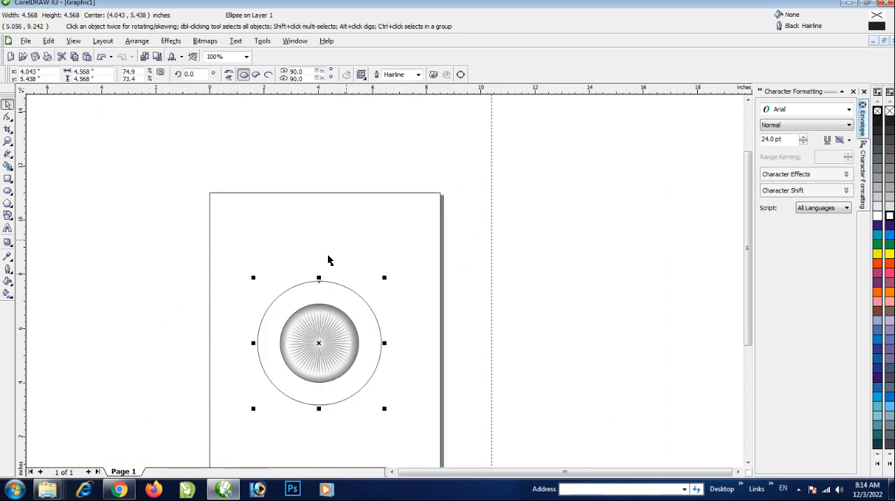
Set the outer circle's outline width to 1 point
left_click(195, 292)
left_click(283, 293)
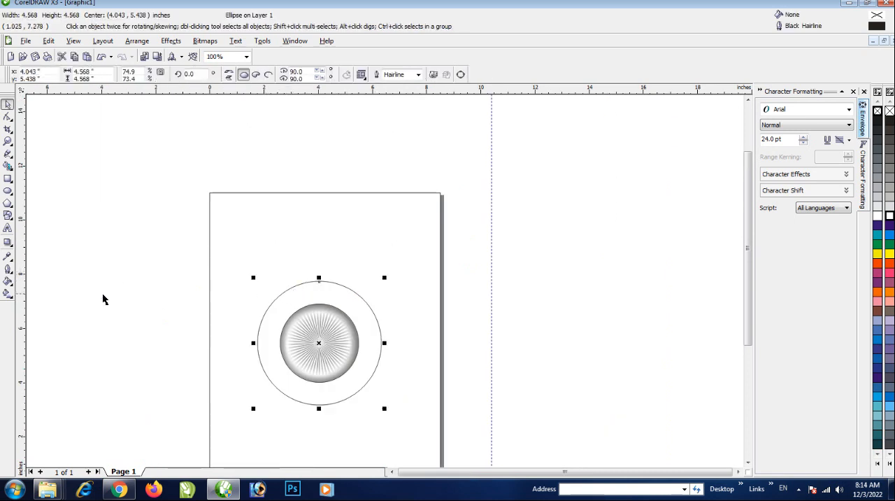
left_click(9, 268)
left_click(98, 279)
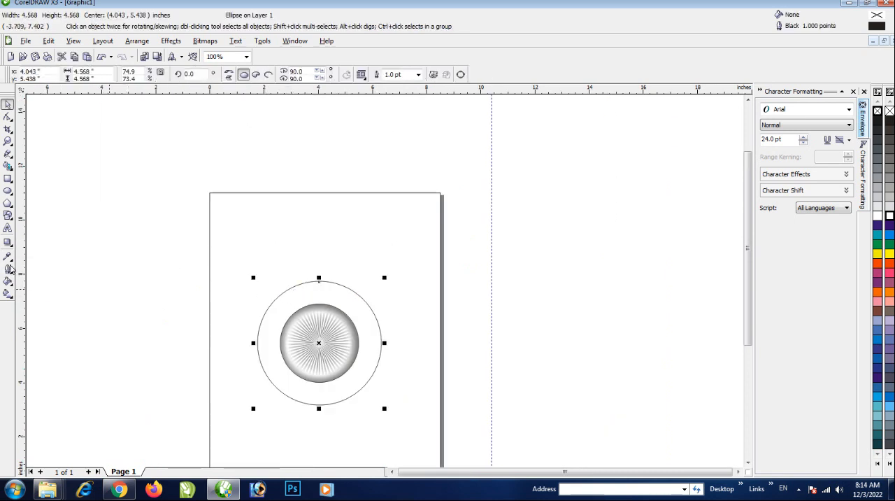
Add the artistic text "SONU COMPUTER" above the circles
left_click(8, 228)
scroll(256, 305, "up", 1)
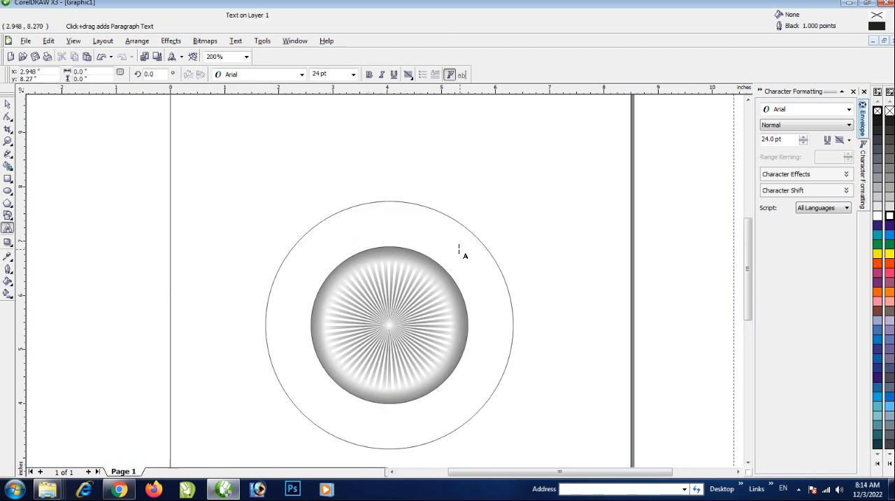
type("S")
key("BackSpace")
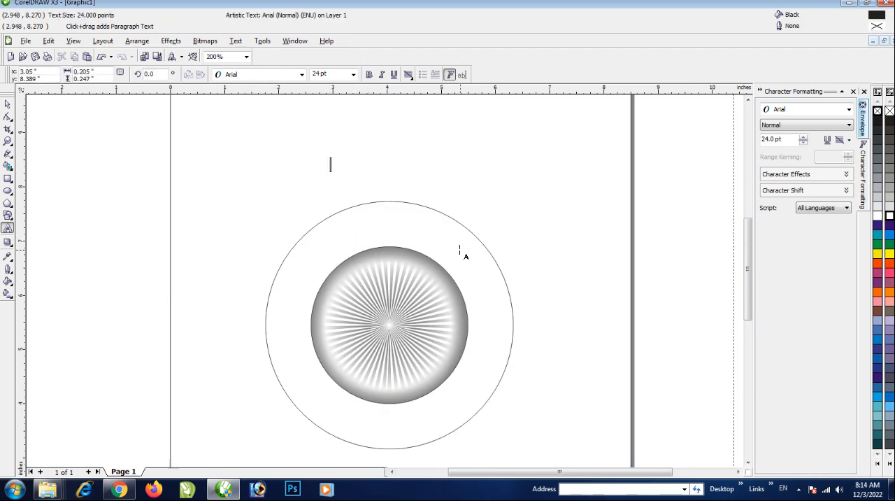
key("BackSpace")
type("SON")
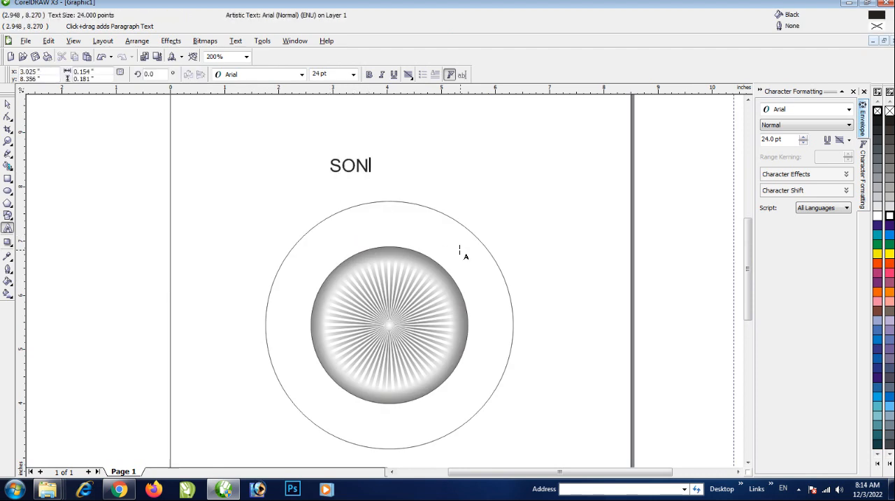
type("U COMP")
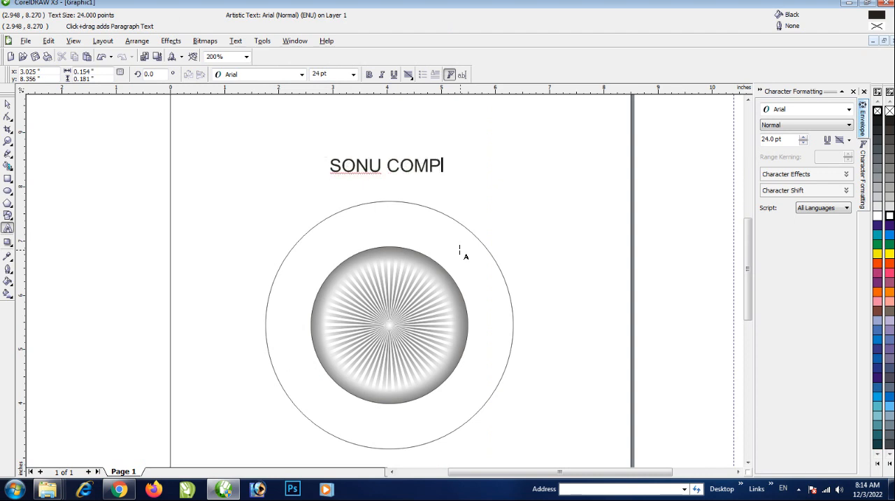
type("UTER")
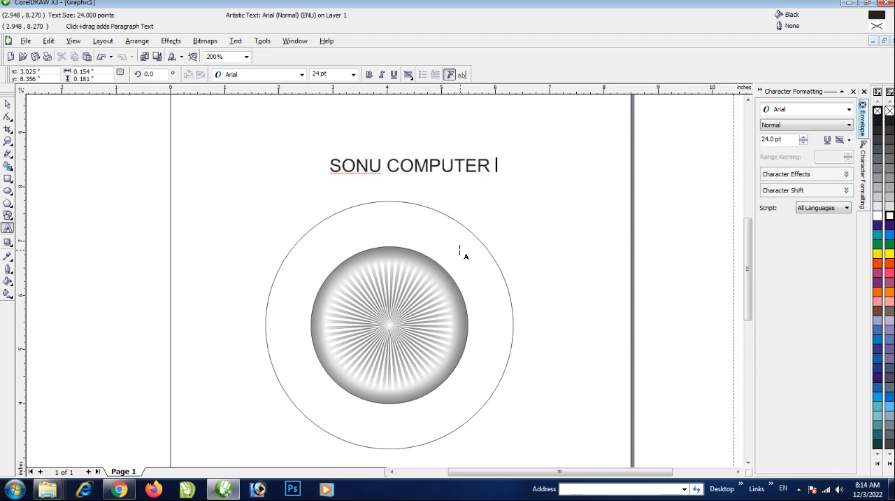
key("ctrl+space")
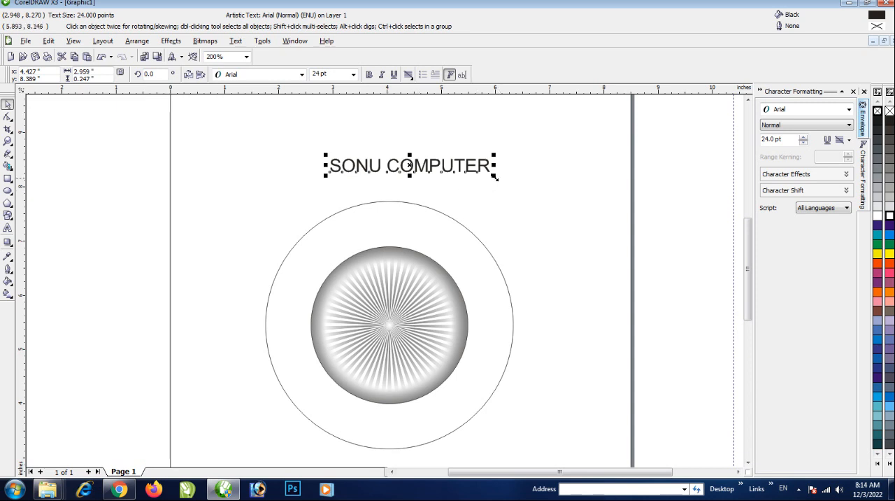
Scale the SONU COMPUTER text up to about 45.7 pt
left_click_drag(495, 174, 587, 234)
key("F3")
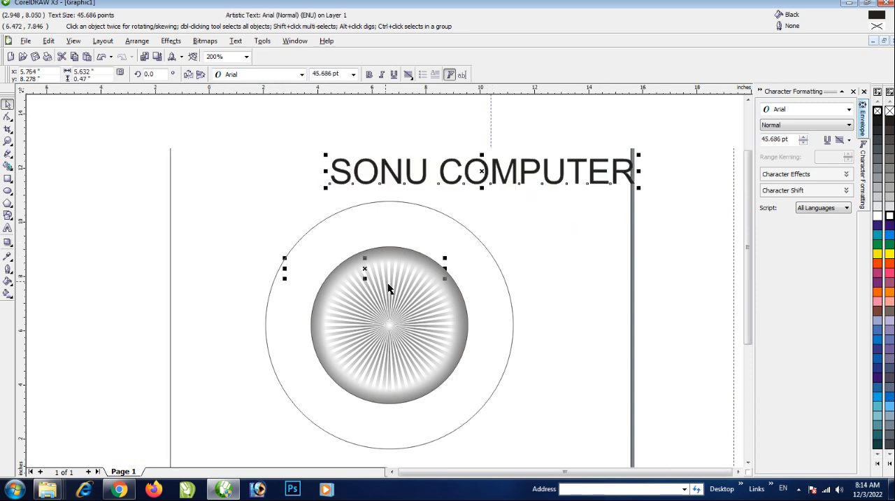
scroll(334, 269, "up", 1)
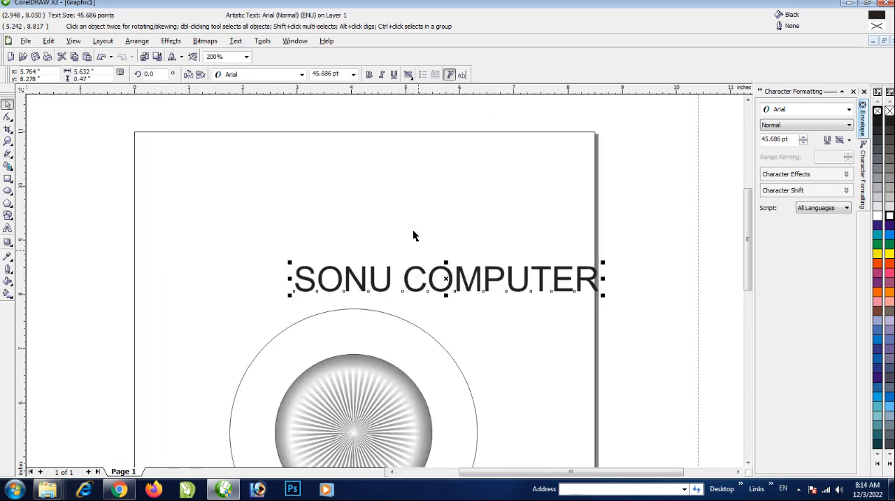
Set the SONU COMPUTER text to Arial Bold and narrow it to about 4.57 inches wide
left_click(257, 73)
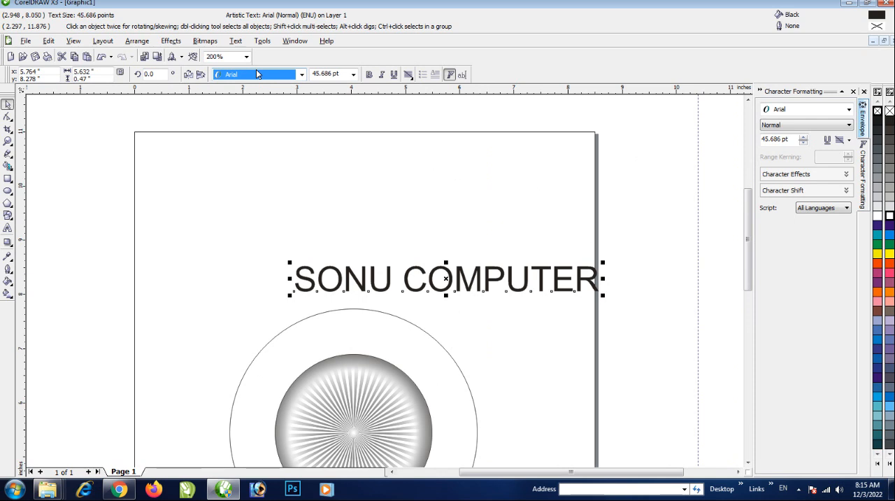
key("Down")
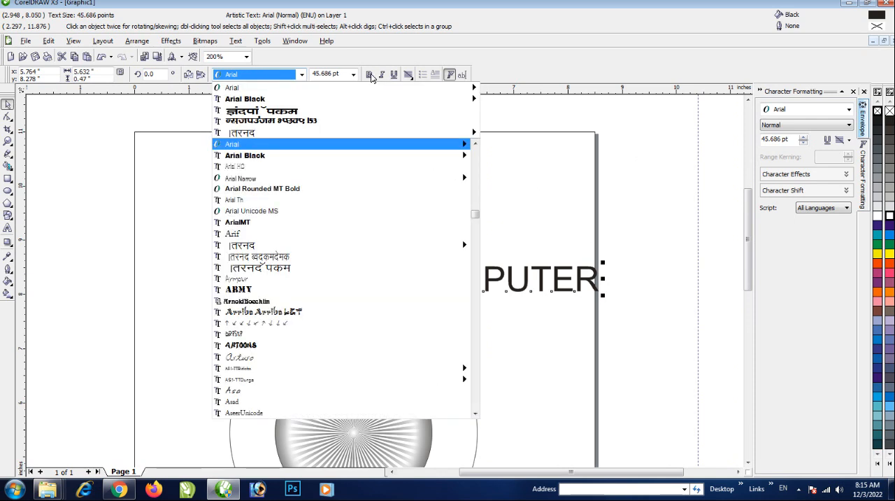
mouse_move(254, 103)
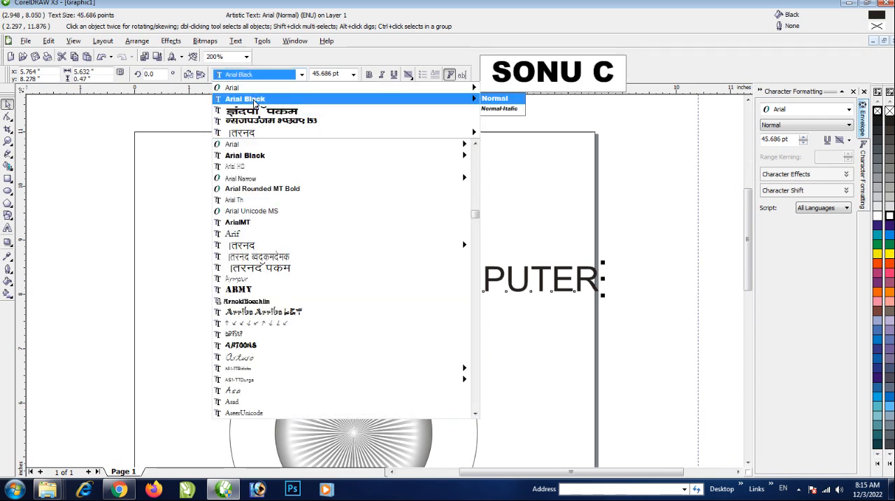
mouse_move(238, 87)
left_click(493, 108)
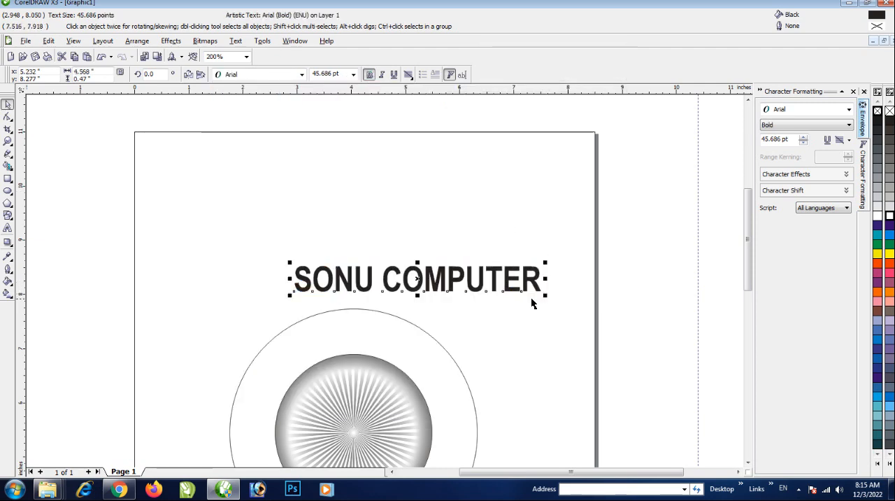
Place the text over the upper part of the ring and resize it to about 55.1 pt and 3.99 inches wide
scroll(376, 301, "down", 2)
scroll(376, 301, "up", 2)
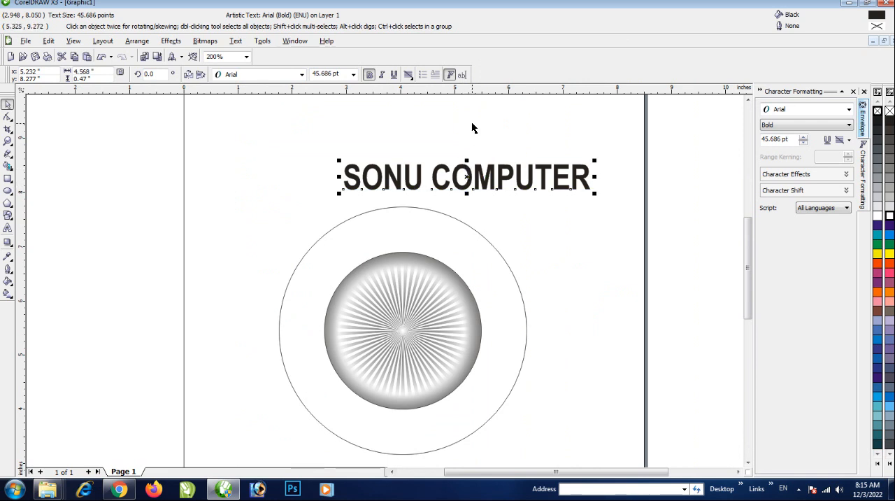
left_click_drag(470, 176, 391, 196)
scroll(405, 228, "up", 1)
scroll(389, 274, "up", 2)
scroll(385, 283, "down", 3)
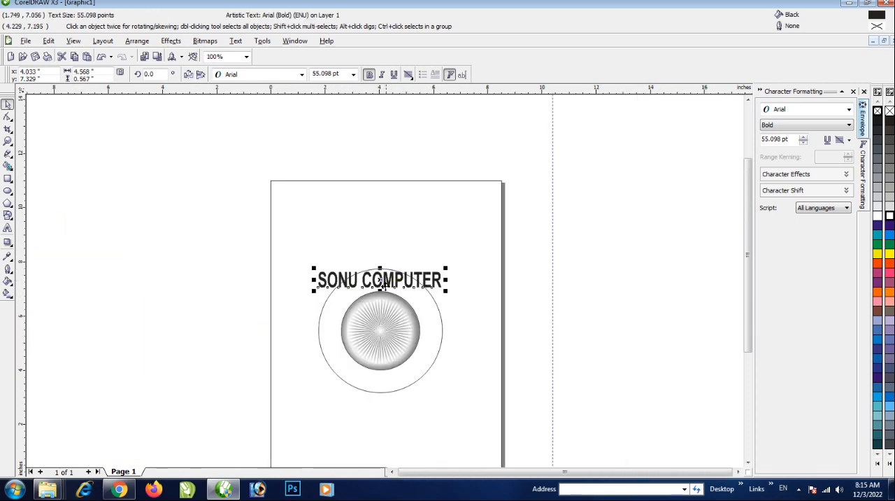
scroll(384, 286, "up", 1)
left_click_drag(390, 268, 428, 267)
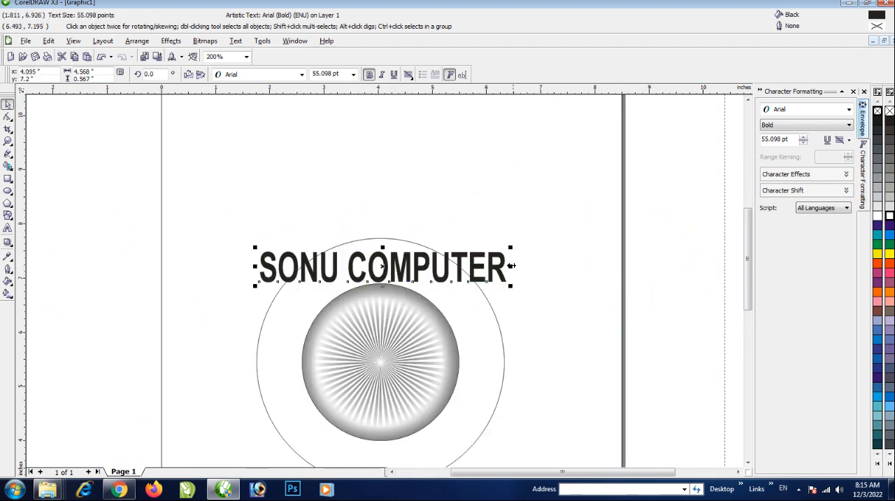
left_click_drag(511, 266, 481, 265)
Place a copy of the outer circle beside the page and set the SONU COMPUTER text on its upper edge
scroll(433, 266, "down", 1)
left_click_drag(391, 284, 417, 247)
scroll(386, 286, "up", 1)
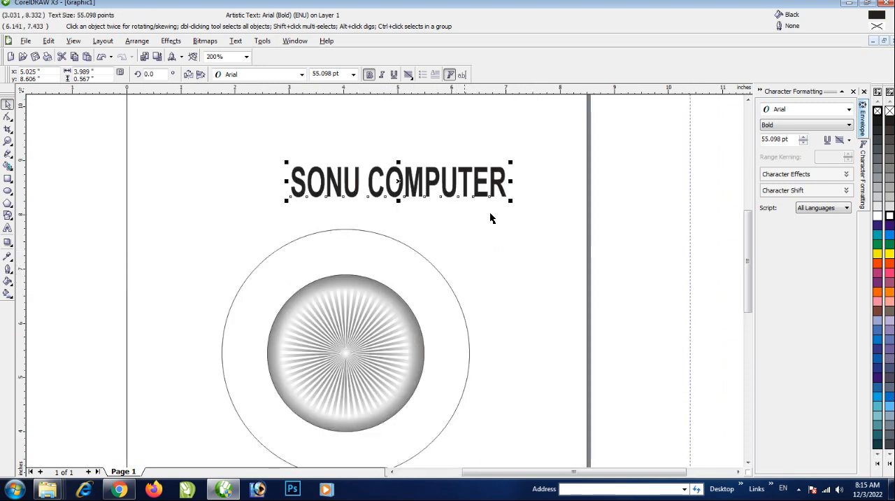
left_click(431, 267)
left_click(385, 274)
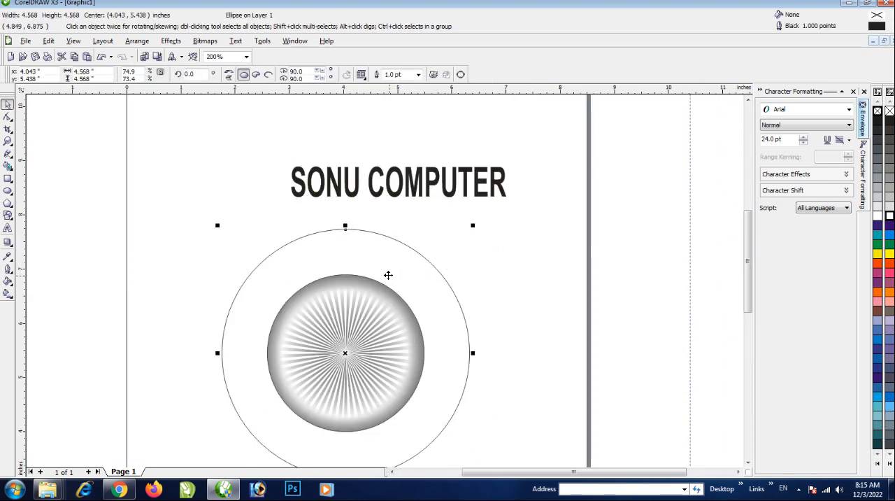
scroll(370, 308, "down", 1)
left_click_drag(371, 308, 582, 277)
left_click_drag(435, 222, 618, 210)
Fit the SONU COMPUTER text to the path of the copied circle
left_click(675, 174)
left_click_drag(676, 174, 490, 390)
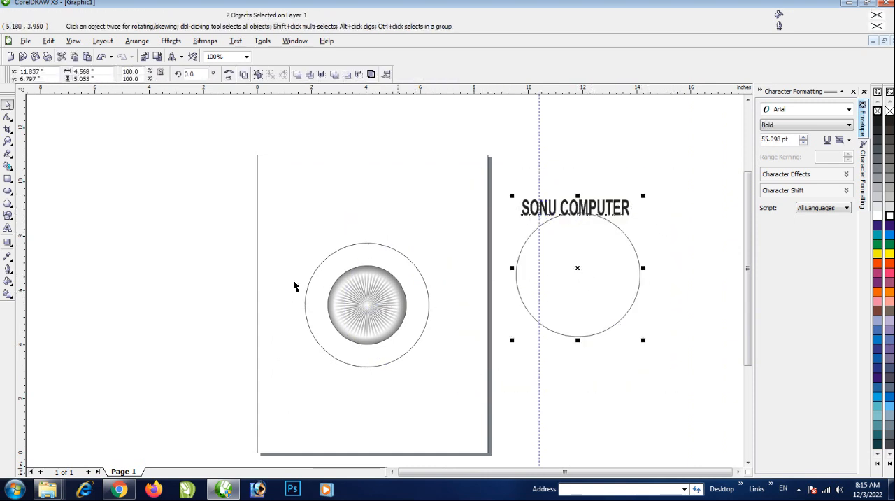
left_click(237, 43)
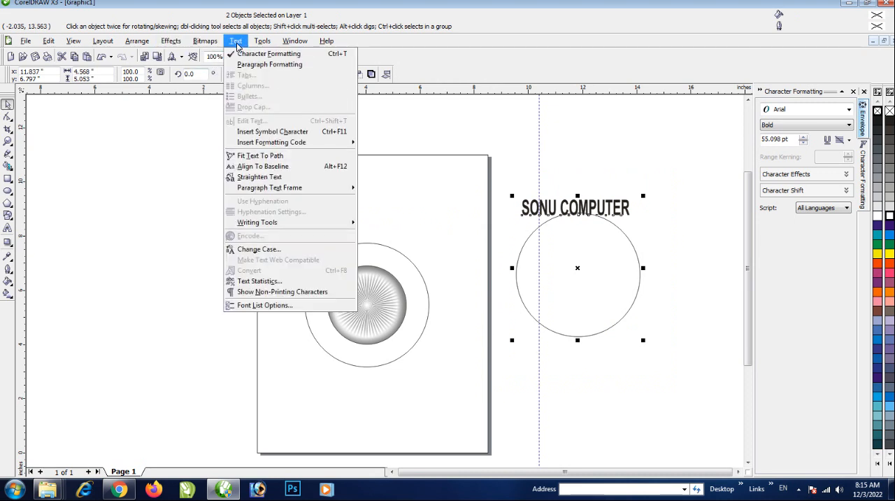
left_click(266, 156)
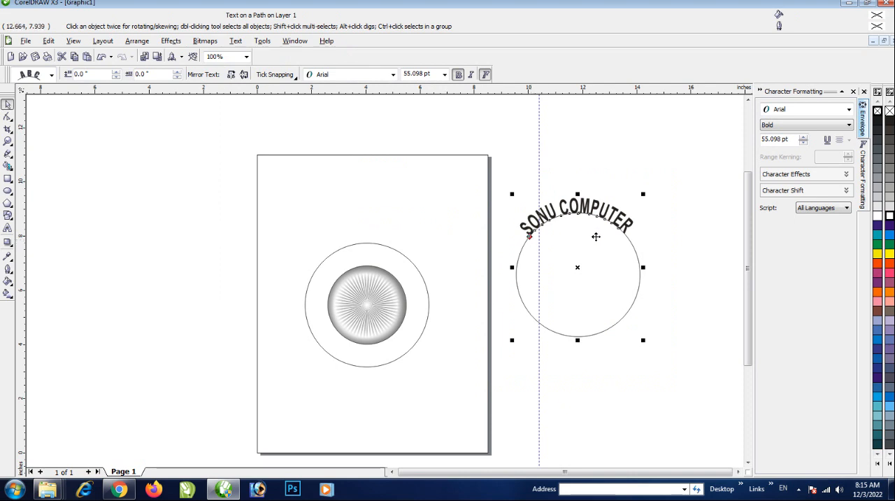
Move the curved text inside its circle, at a distance of about -0.75 inches and an offset of about 0.212 inches
scroll(595, 236, "up", 1)
left_click_drag(248, 280, 334, 312)
scroll(305, 313, "up", 1)
scroll(403, 293, "down", 1)
scroll(403, 293, "up", 1)
scroll(334, 312, "down", 2)
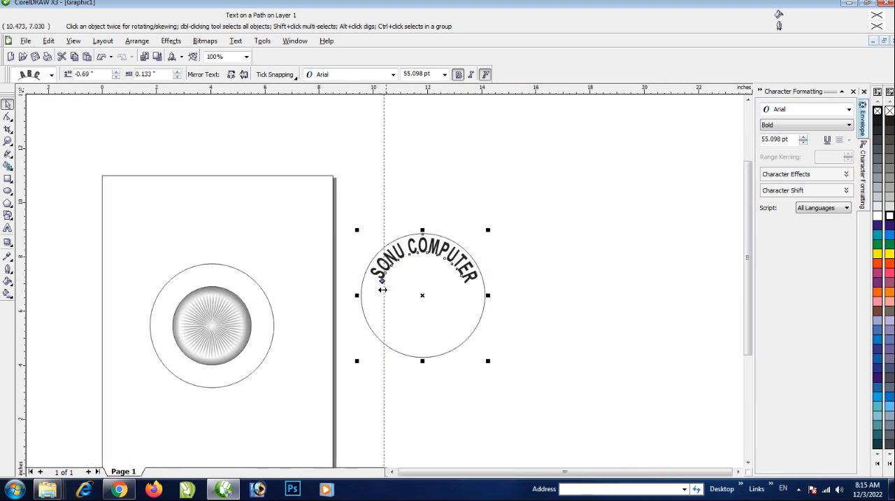
scroll(362, 296, "up", 1)
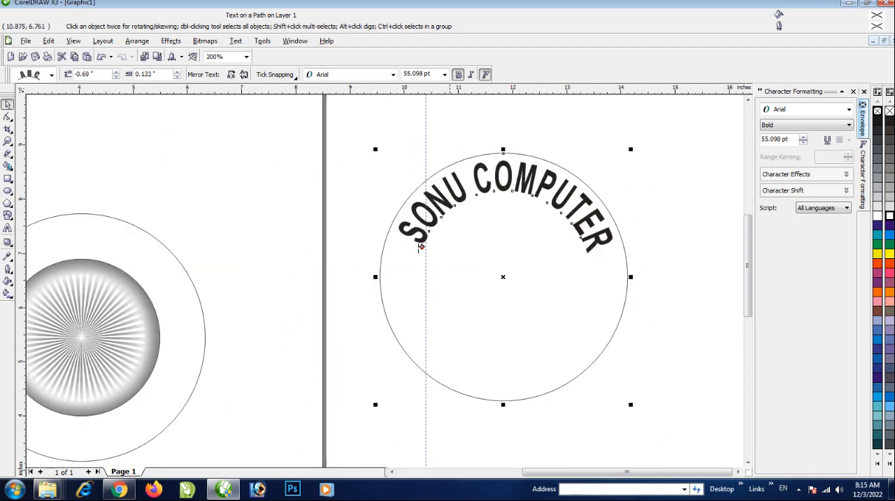
scroll(420, 248, "up", 1)
left_click_drag(391, 277, 391, 278)
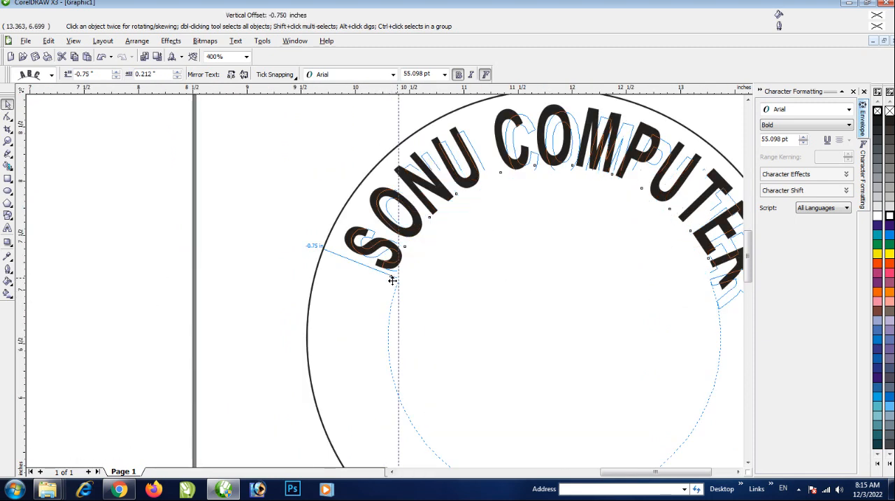
Try to center the curved text and its circle over the concentric circles on the page
scroll(391, 278, "down", 2)
left_click_drag(446, 296, 213, 324)
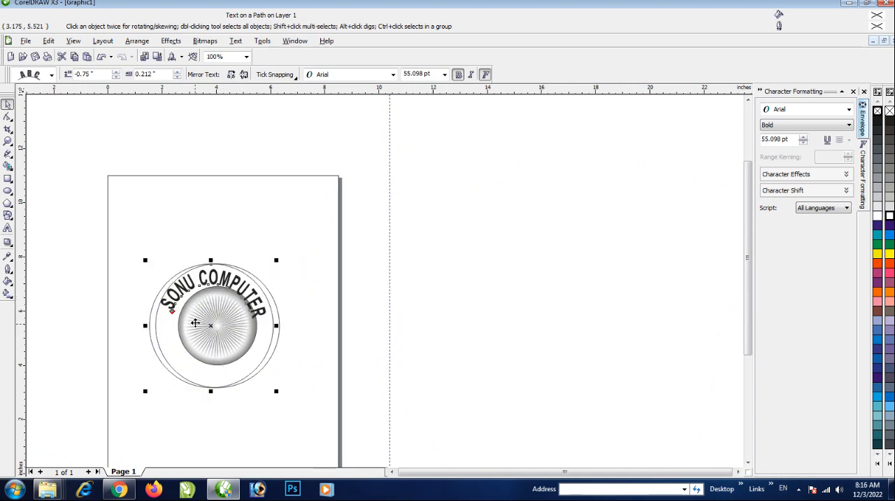
scroll(196, 322, "up", 2)
scroll(435, 288, "down", 1)
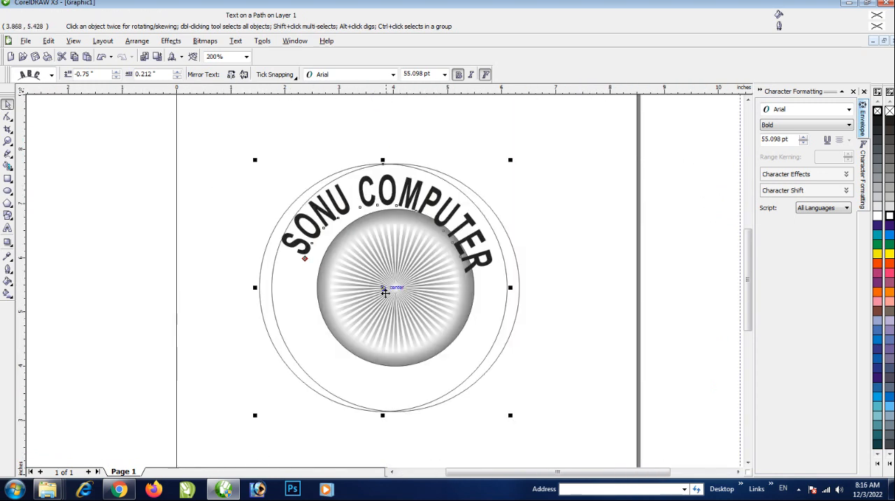
left_click_drag(384, 286, 564, 296)
key("F3")
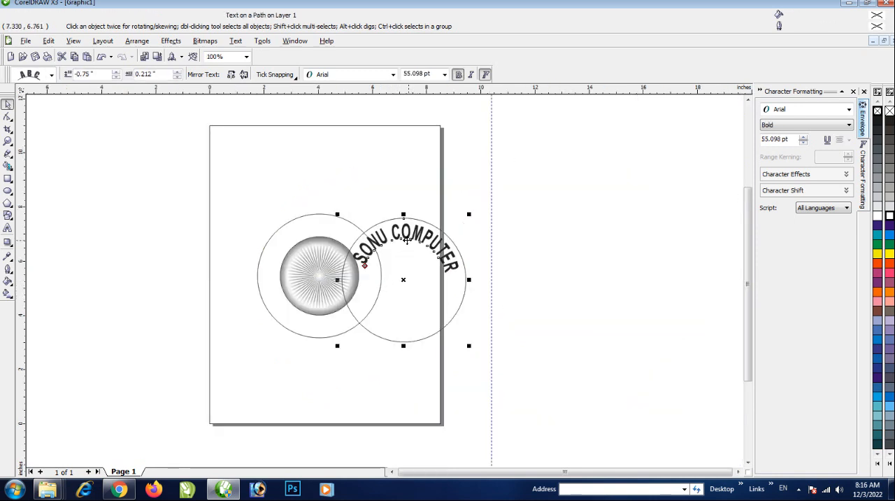
Lay the curved text's circle over the outer circle and adjust the text to about -0.678 inches distance and 0.222 inches offset
left_click_drag(406, 240, 323, 236)
scroll(305, 271, "up", 2)
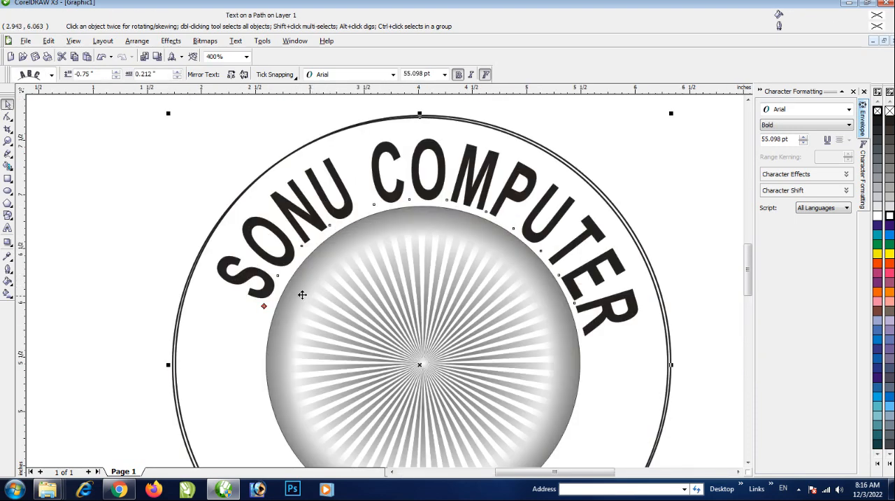
mouse_move(264, 306)
left_mouse_down()
mouse_move(248, 298)
mouse_move(261, 294)
left_mouse_up()
scroll(299, 294, "down", 1)
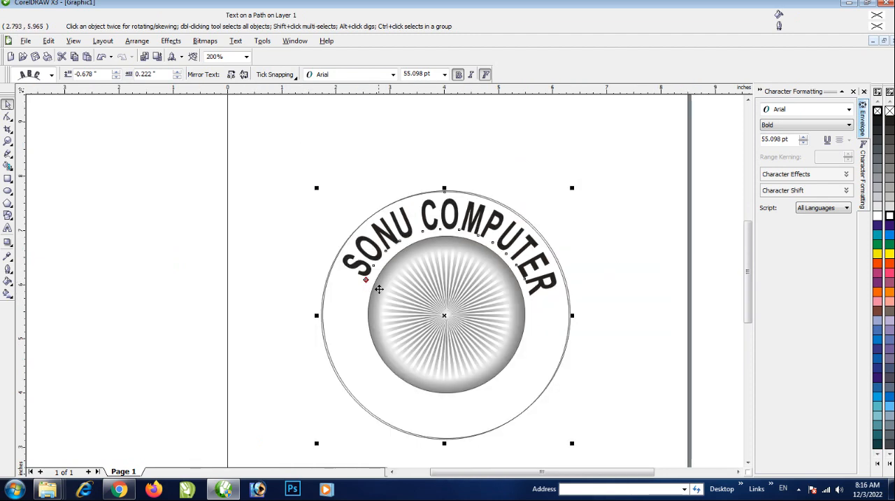
Move the curved text and its circle beside the page and cut away the circle, keeping the text
scroll(445, 309, "down", 1)
left_click_drag(446, 285, 677, 289)
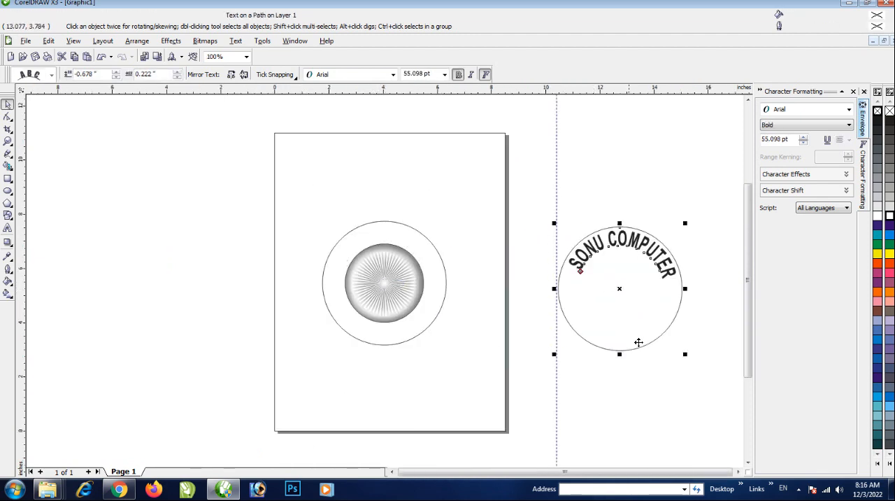
left_click(677, 308)
right_click(677, 309)
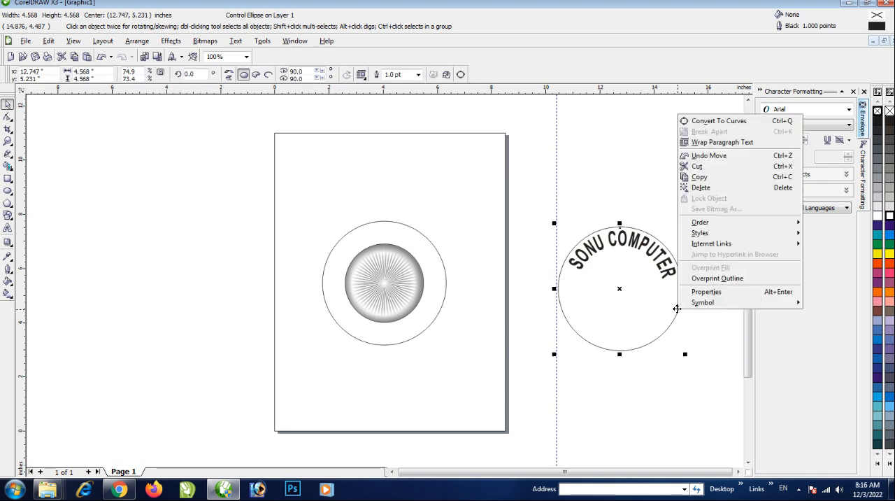
left_click(699, 168)
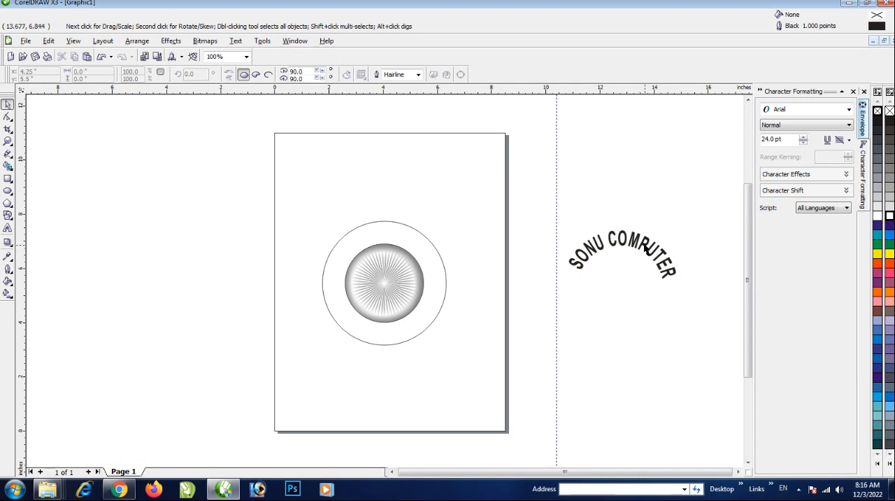
Move the curved SONU COMPUTER text into the upper part of the ring between the two circles
left_click_drag(644, 249, 408, 237)
scroll(385, 280, "down", 1)
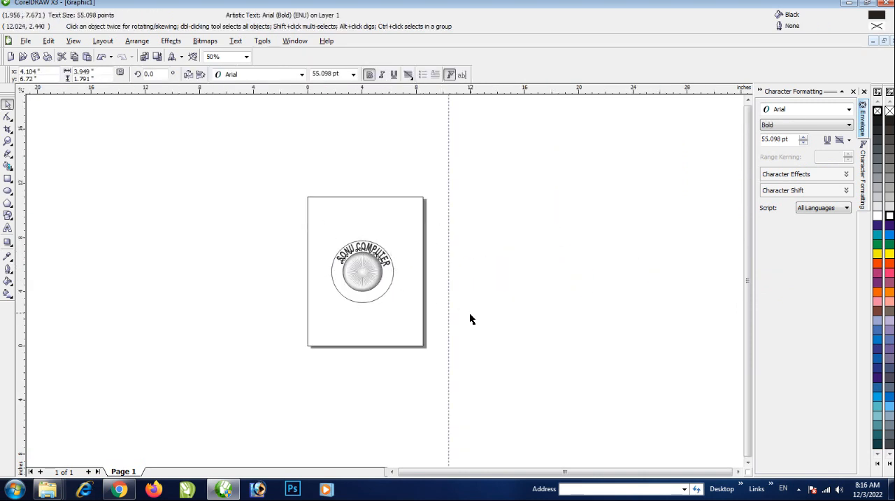
left_click(469, 318)
Add the first line of the business address (locality) as 24 pt Arial artistic text below the emblem
scroll(386, 279, "up", 1)
left_click(8, 229)
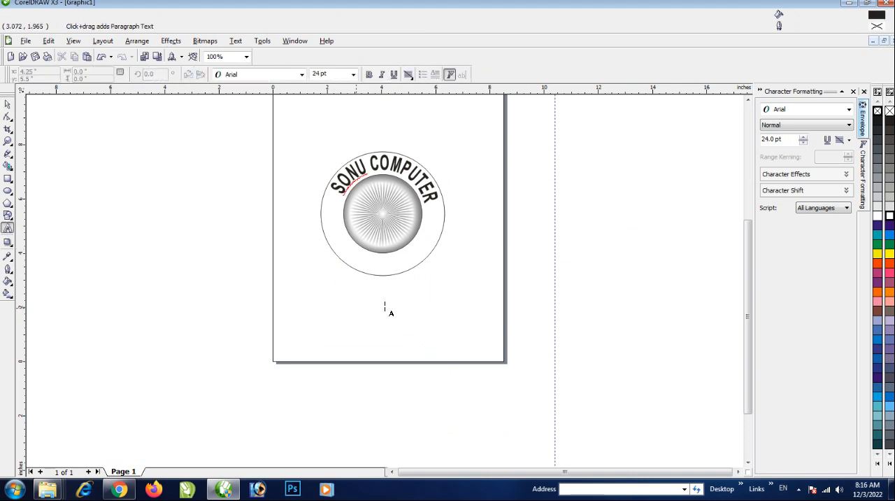
key("Escape")
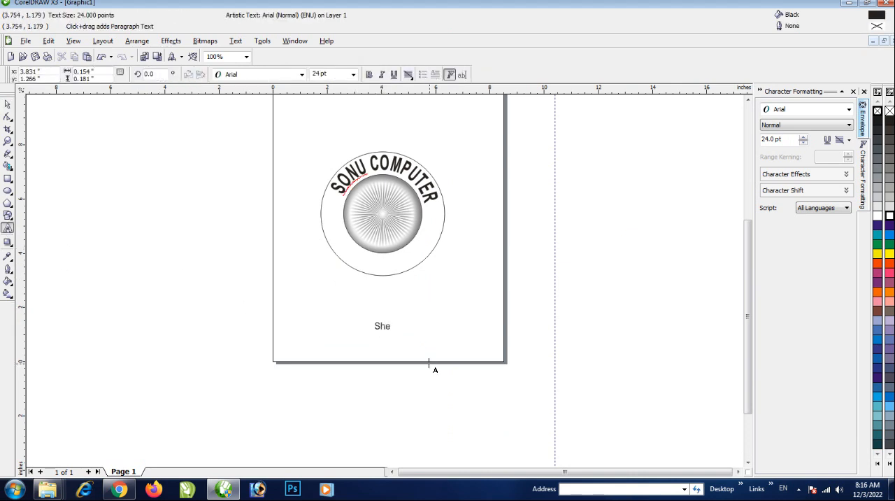
key("BackSpace")
type("yampu")
key("Escape")
type("r")
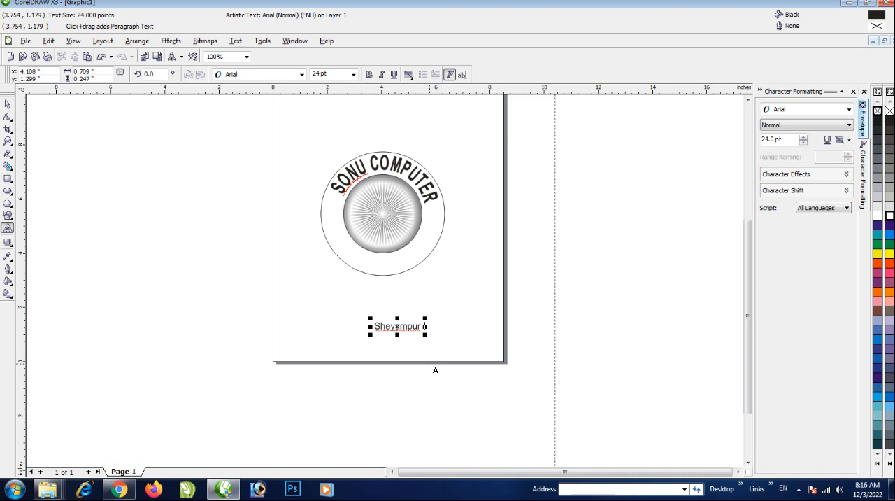
key("BackSpace")
type("Mar")
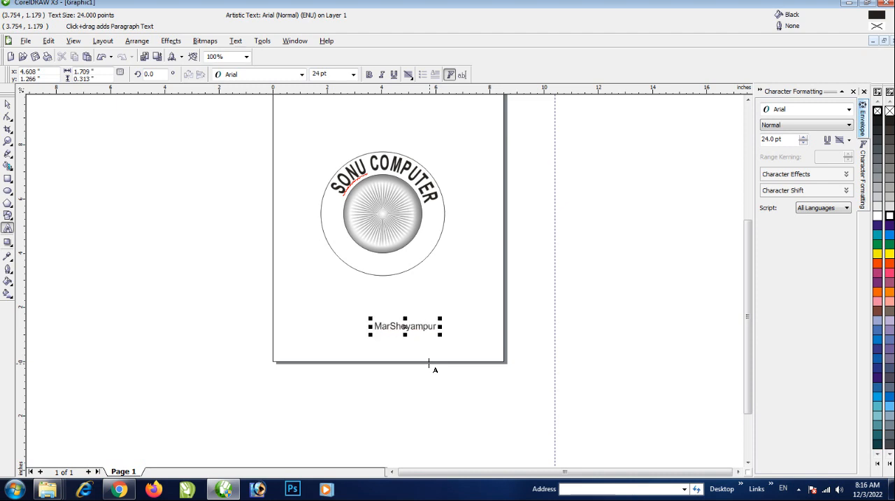
type("ka")
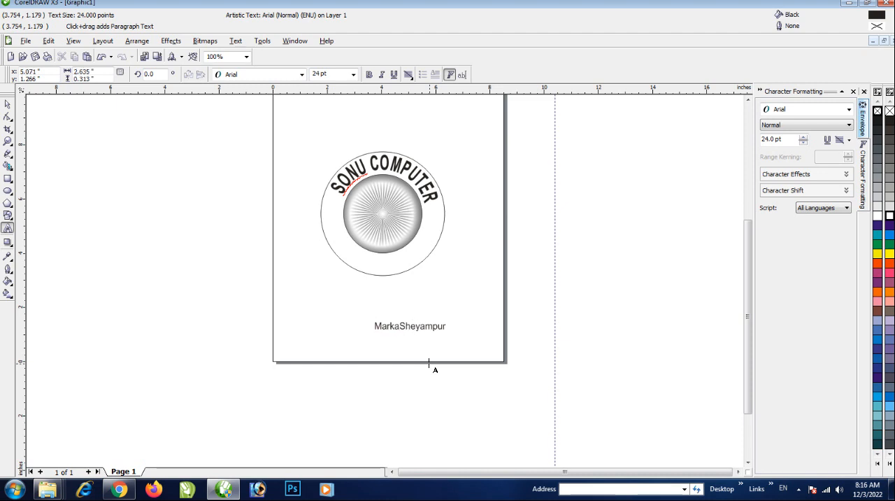
type("z Chow")
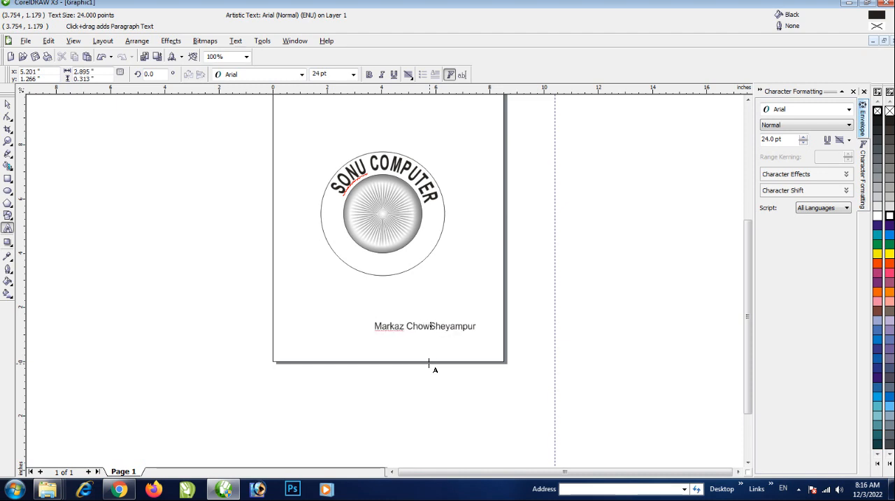
type("k")
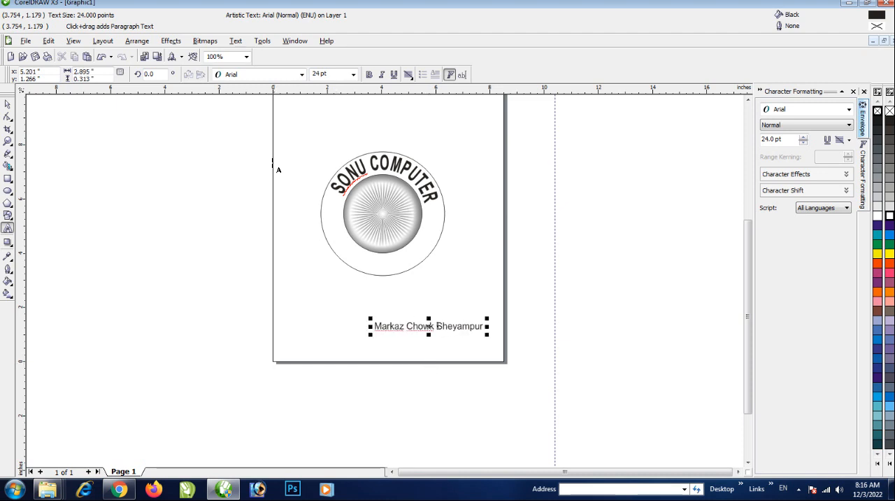
key("ctrl+space")
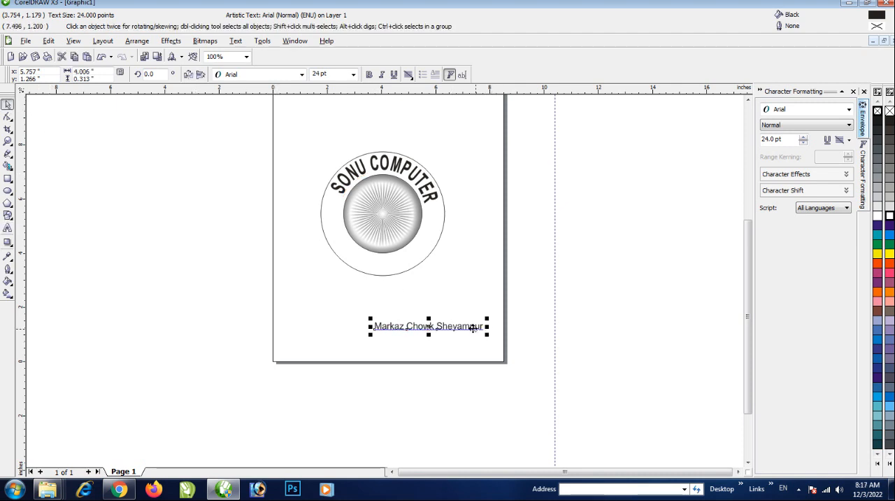
Move the address line just below the inner circle, make it bold and resize it to about 3.76 inches wide
left_click_drag(462, 328, 375, 255)
scroll(381, 278, "up", 3)
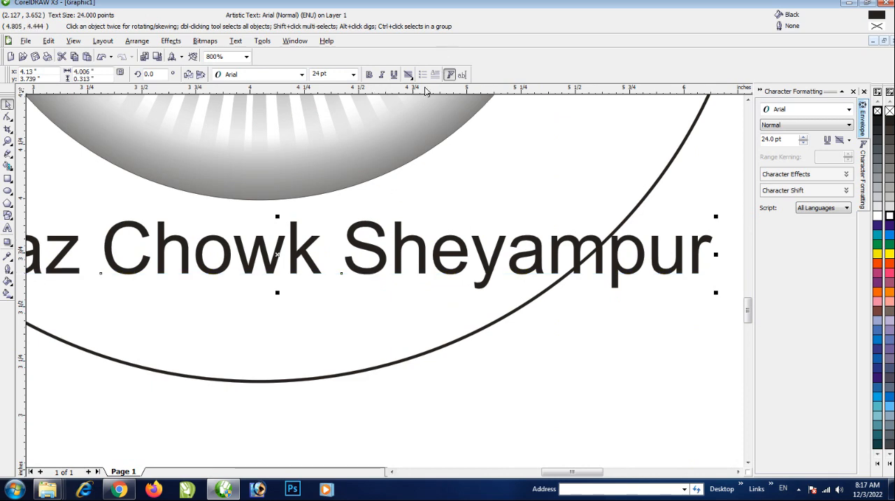
left_click(370, 74)
scroll(383, 203, "down", 1)
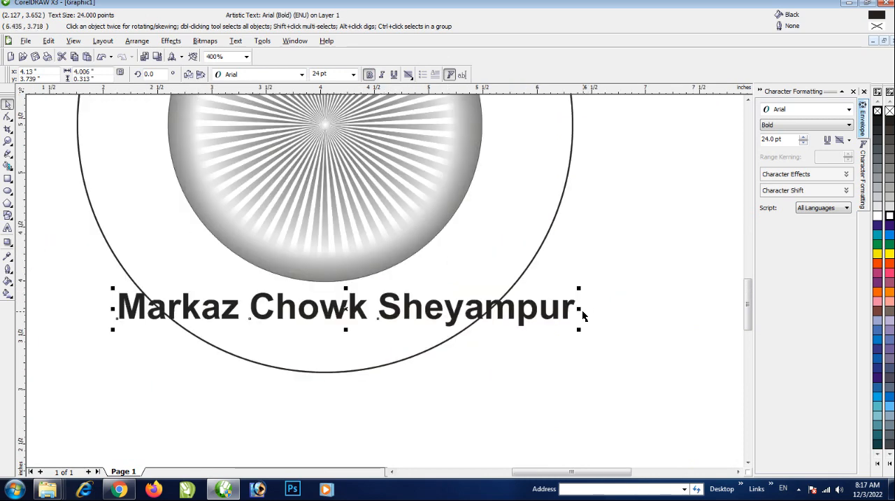
left_click_drag(578, 306, 554, 302)
scroll(349, 294, "down", 2)
scroll(331, 287, "up", 1)
scroll(399, 277, "up", 1)
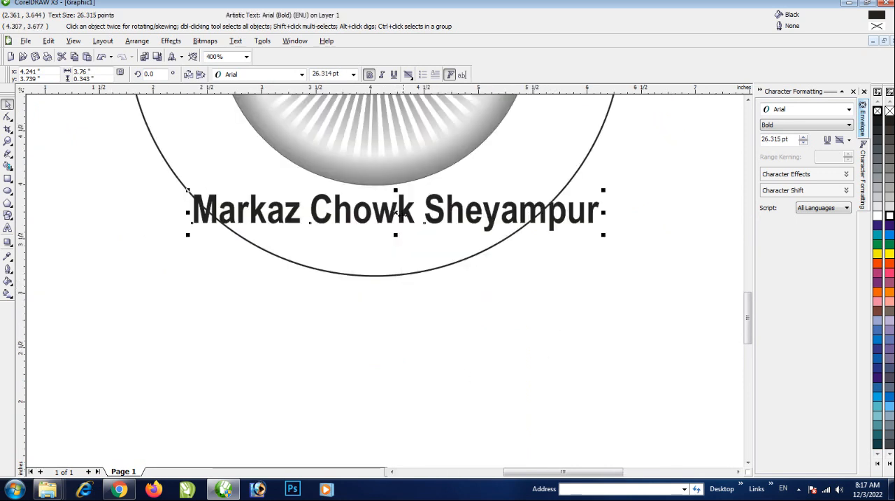
Duplicate the address line directly below itself and replace the copy's text with the address's town and district
left_click_drag(399, 215, 390, 253)
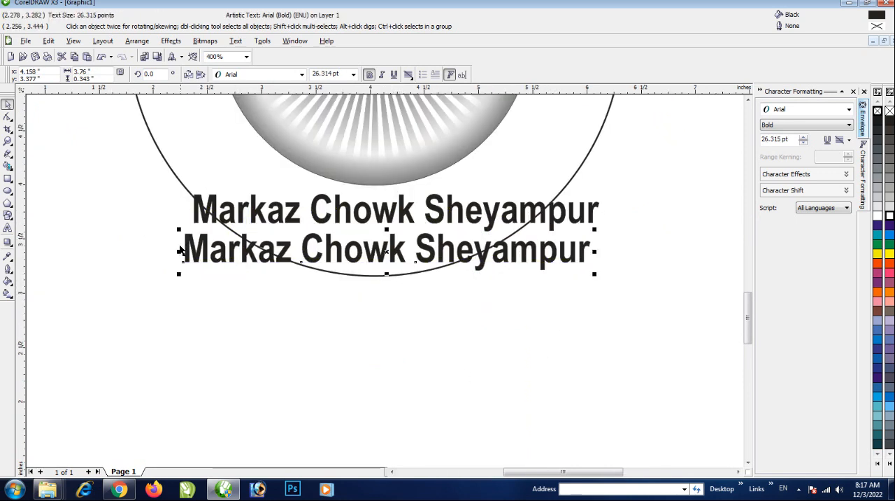
double_click(187, 256)
left_click_drag(186, 254, 777, 283)
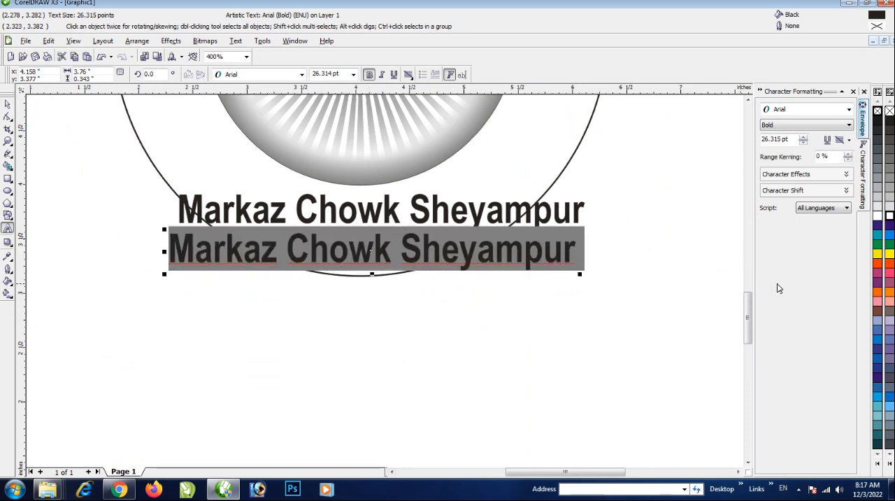
type("Palasi")
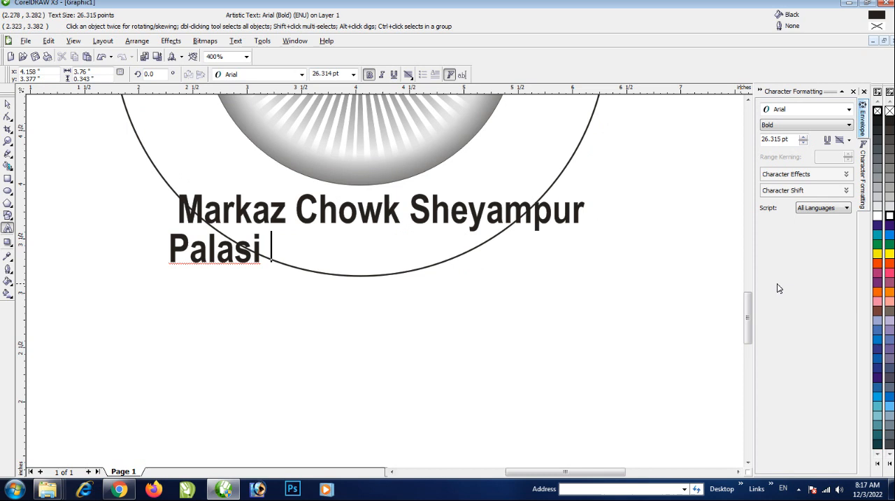
key("BackSpace")
type(", Araria ")
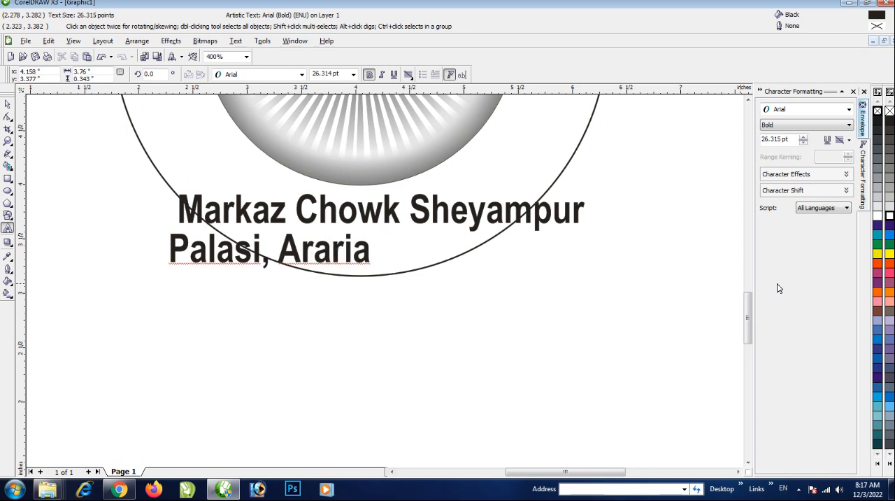
type("(")
key("BackSpace")
Nudge the second address line sideways until it is roughly centered under the first line
left_click(8, 105)
key("Right")
key("Right")
key("Right")
key("Right")
key("Right")
key("Right")
key("Right")
key("Right")
key("Right")
key("Right")
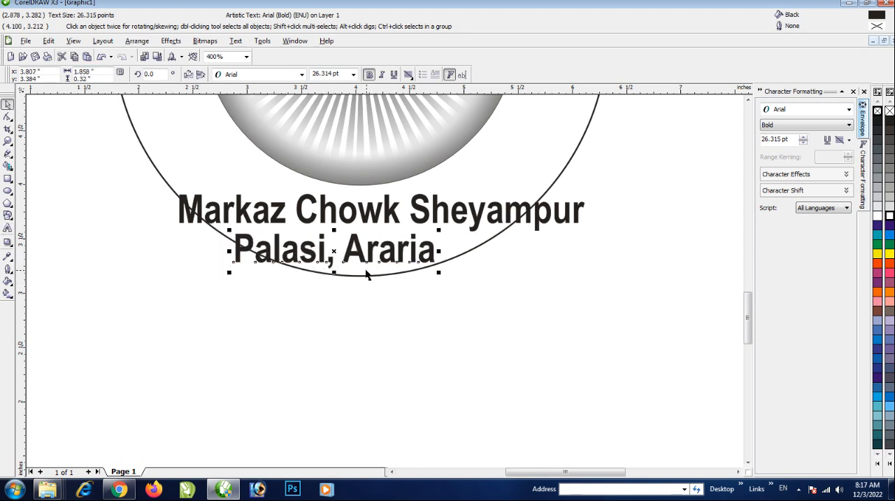
scroll(487, 296, "down", 1)
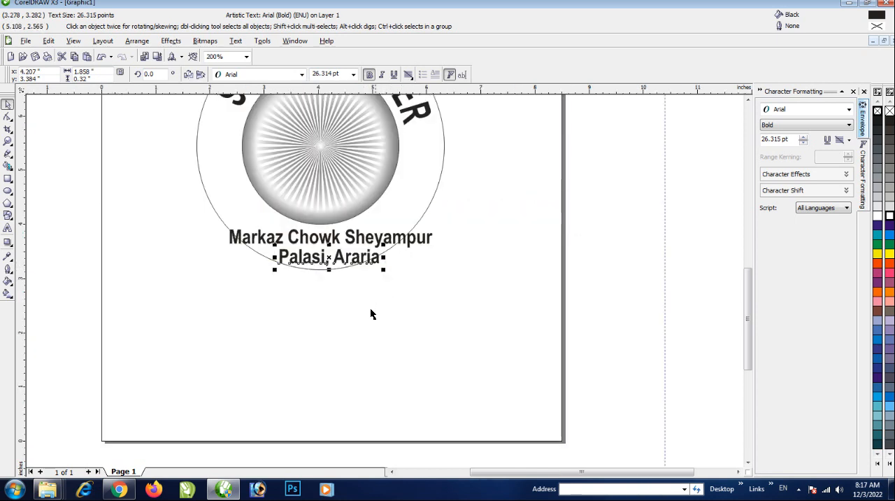
Move the second address line down into the lower part of the page and the first line outside the page
left_click_drag(200, 315, 511, 210)
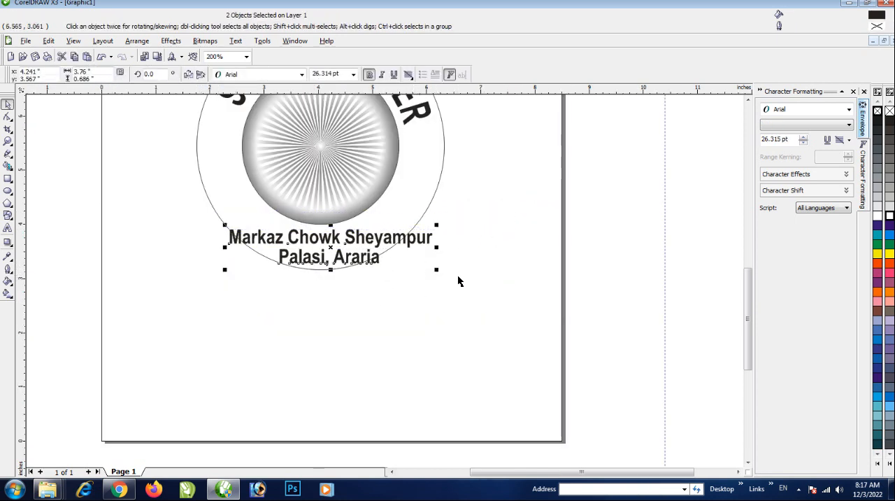
scroll(458, 277, "down", 1)
left_click(369, 298)
left_click_drag(325, 271, 377, 335)
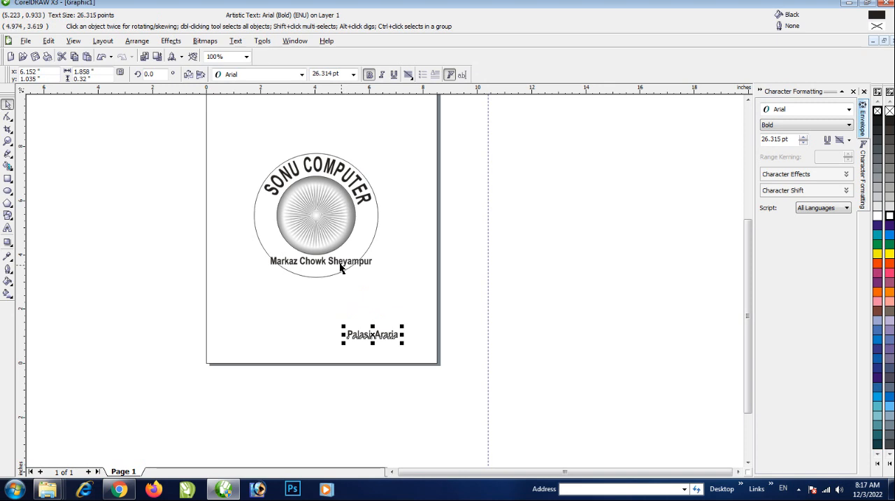
left_click_drag(340, 266, 469, 298)
Copy the emblem's outer circle beside the page and place the first address line just below the copy
left_click_drag(352, 266, 612, 268)
right_click(612, 269)
left_click_drag(474, 302, 593, 296)
Fit the first address line to the copied circle and slide it around to the circle's underside, about 0.25 inches from the path
left_click_drag(697, 341, 466, 172)
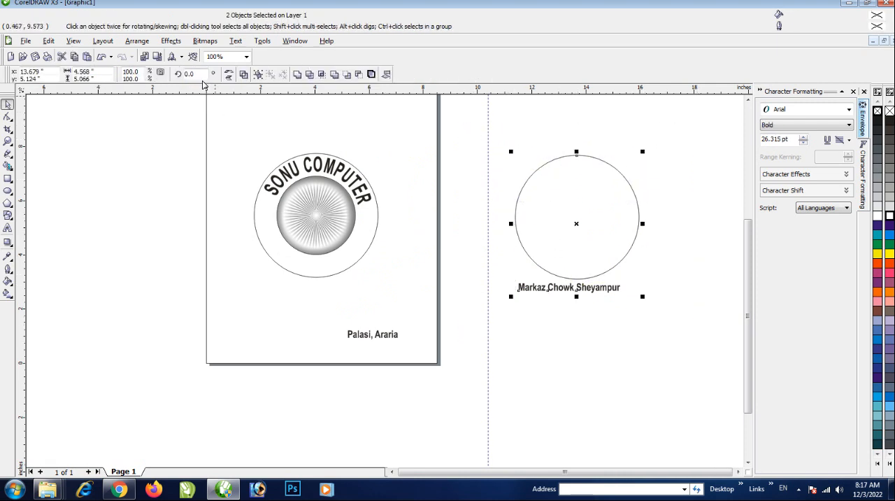
left_click(236, 40)
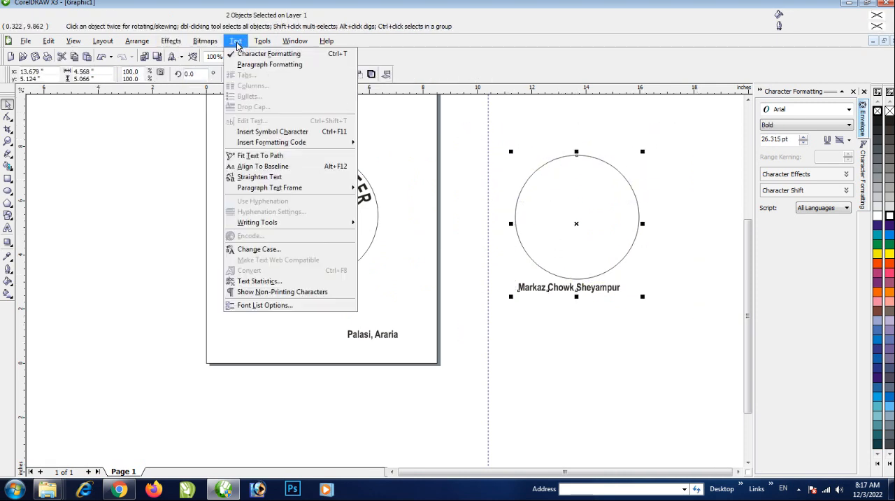
left_click(267, 156)
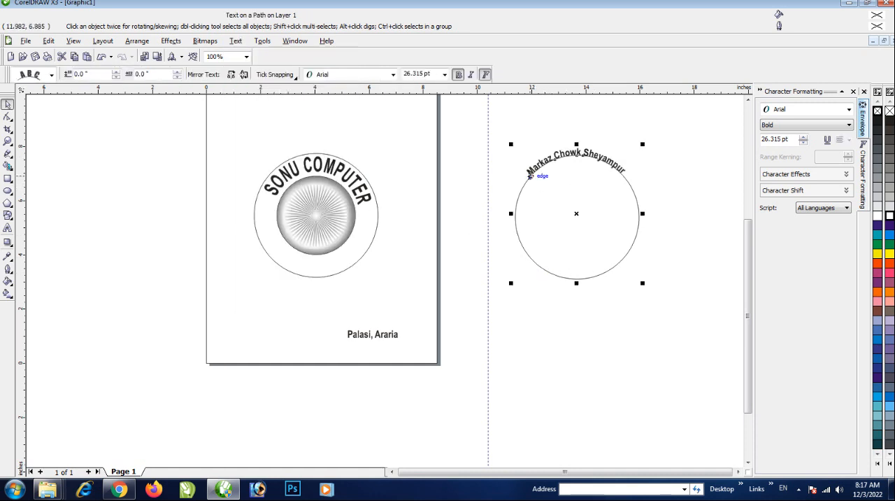
left_click_drag(529, 175, 622, 268)
Lay the copied circle over the emblem's outer circle and pull its text into the ring at about -0.625 inches distance and 5.32 inches offset
left_click_drag(573, 228, 315, 227)
scroll(321, 253, "up", 1)
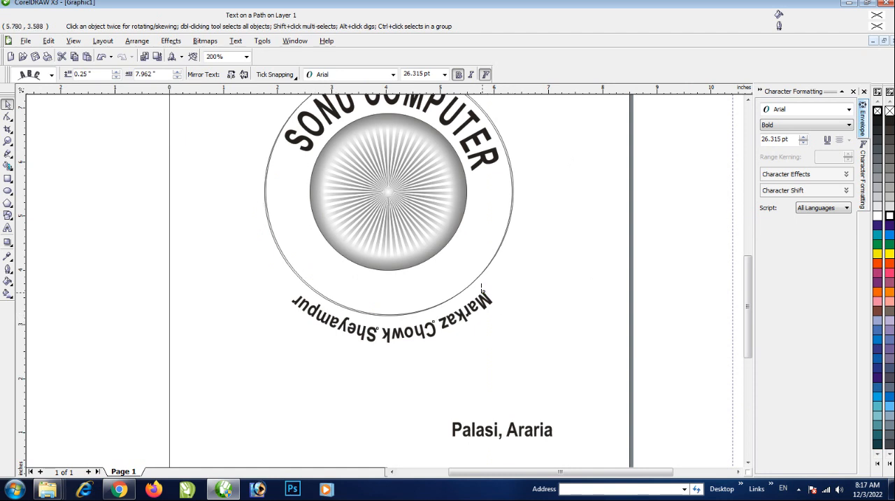
left_click_drag(481, 286, 479, 228)
scroll(457, 252, "up", 1)
scroll(475, 254, "up", 1)
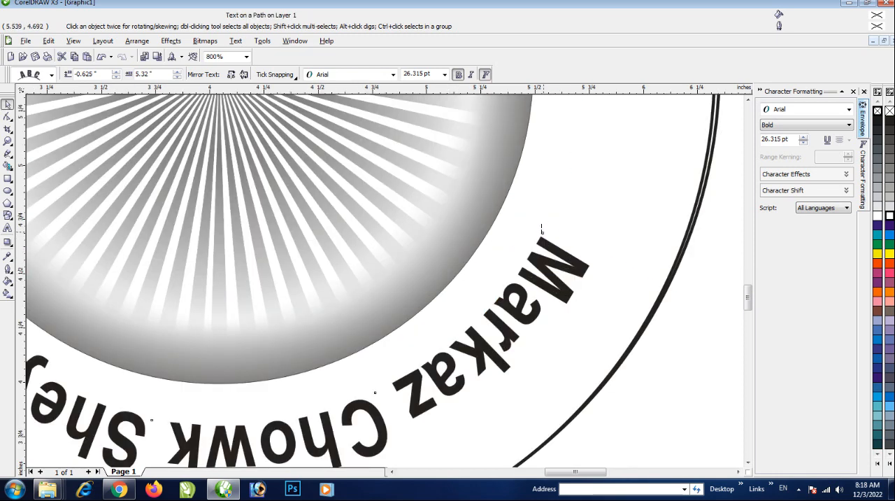
Fine-tune the curved address text in the lower ring to about -0.668 inches distance and 5.127 inches offset
left_click_drag(541, 230, 536, 234)
scroll(536, 234, "down", 2)
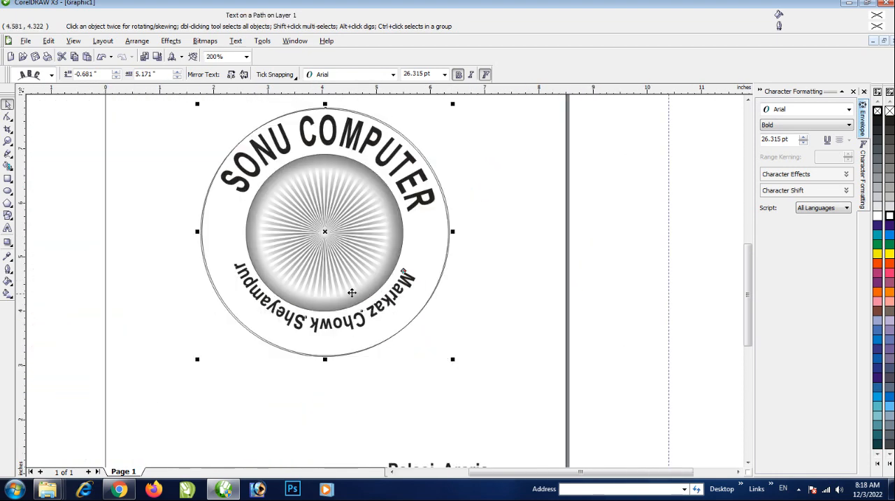
scroll(352, 292, "up", 1)
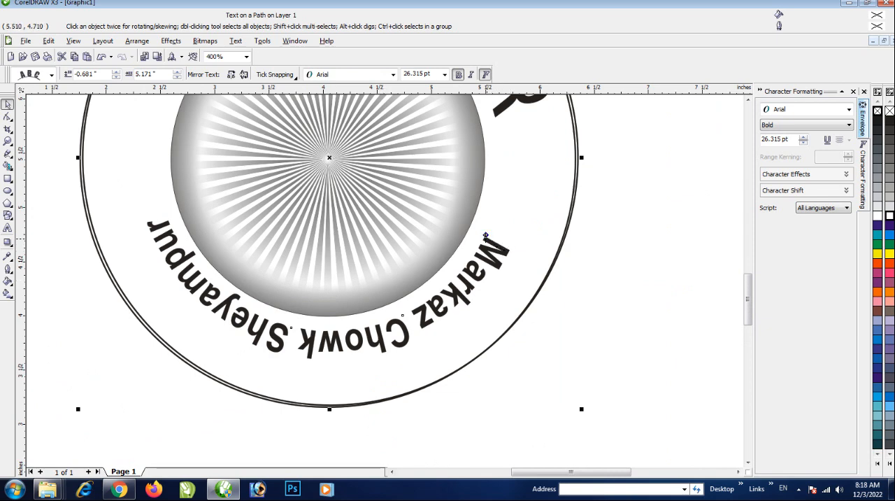
left_click_drag(485, 235, 495, 232)
scroll(464, 238, "up", 1)
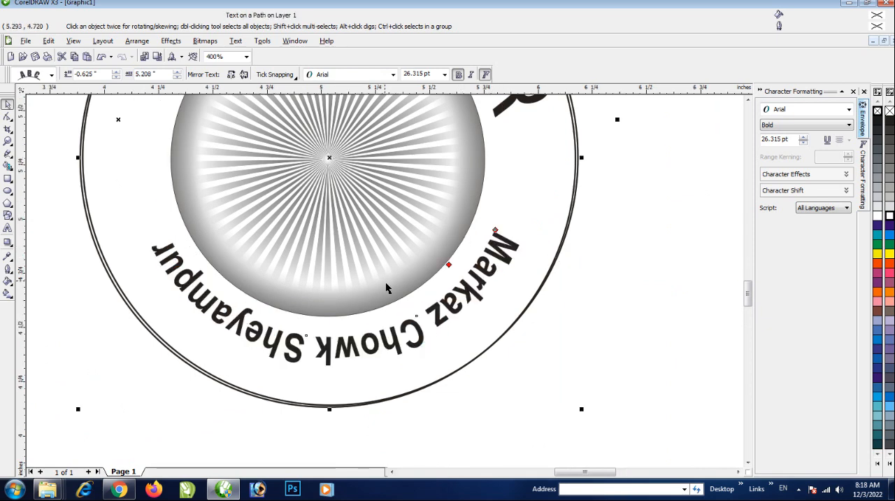
left_click_drag(448, 264, 445, 264)
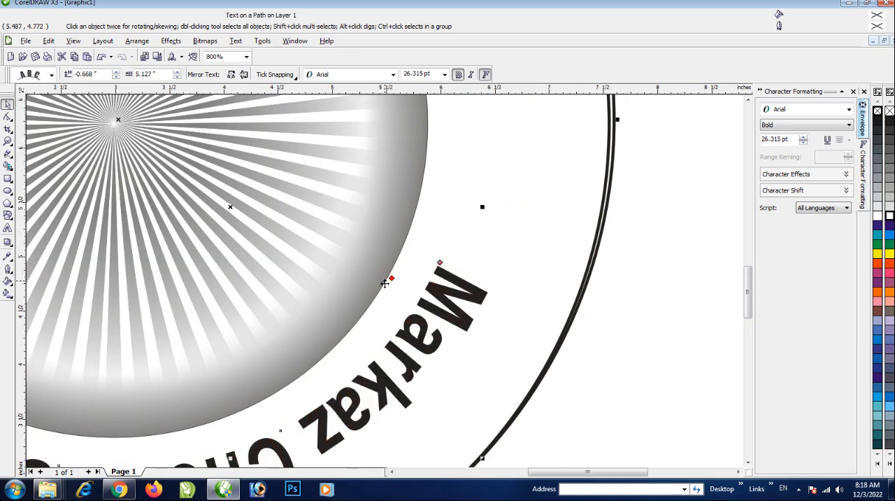
scroll(341, 298, "down", 2)
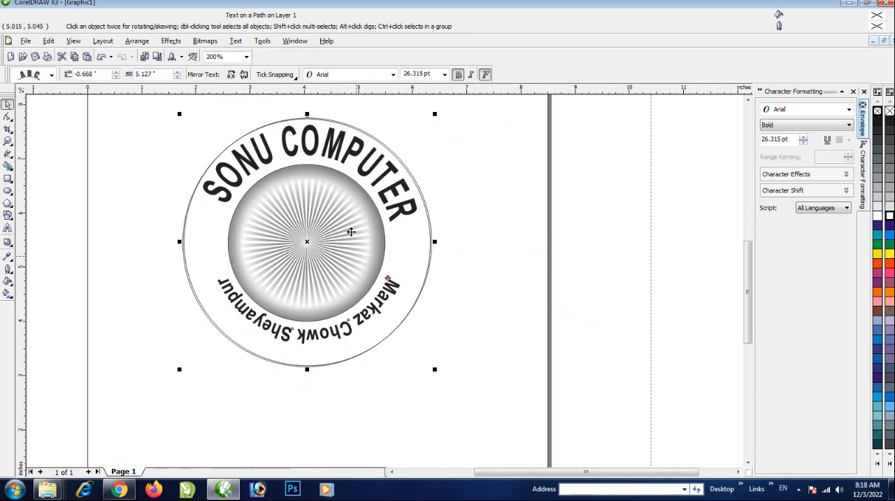
Mirror the curved address text both vertically and horizontally, and reposition it at about -0.437 inches distance and 5.695 inches offset
left_click(243, 75)
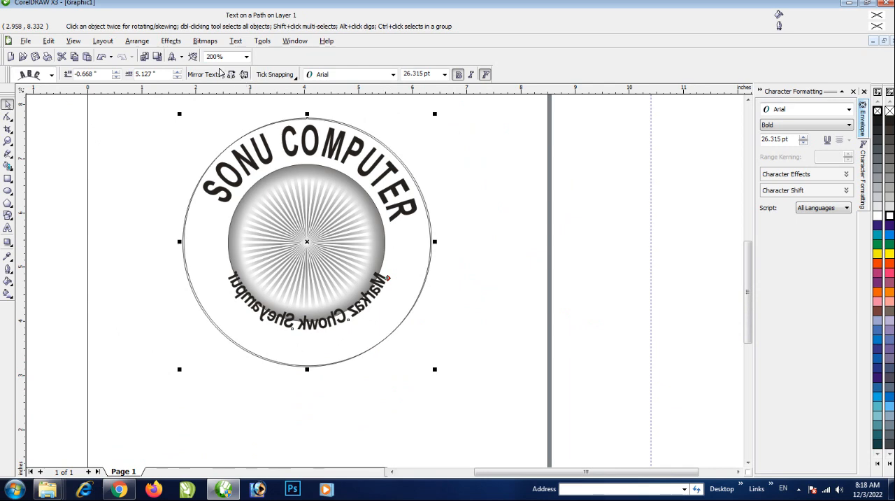
left_click(231, 75)
scroll(265, 230, "up", 1)
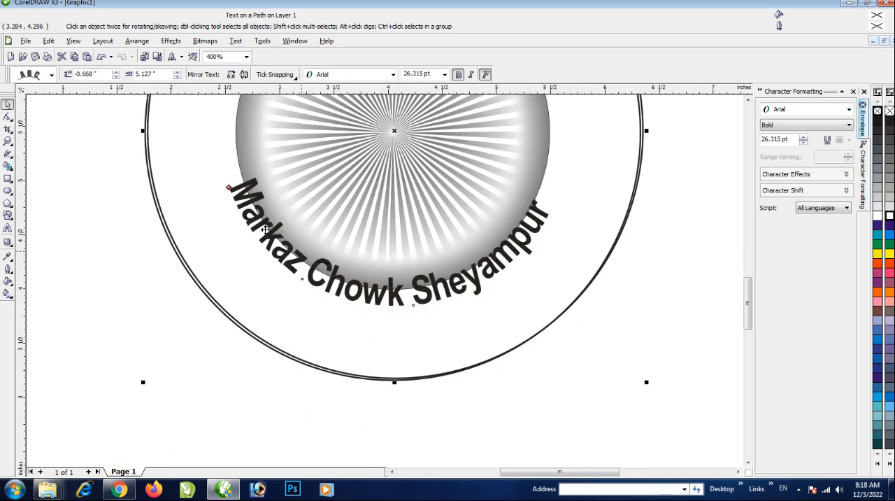
left_click_drag(227, 188, 218, 224)
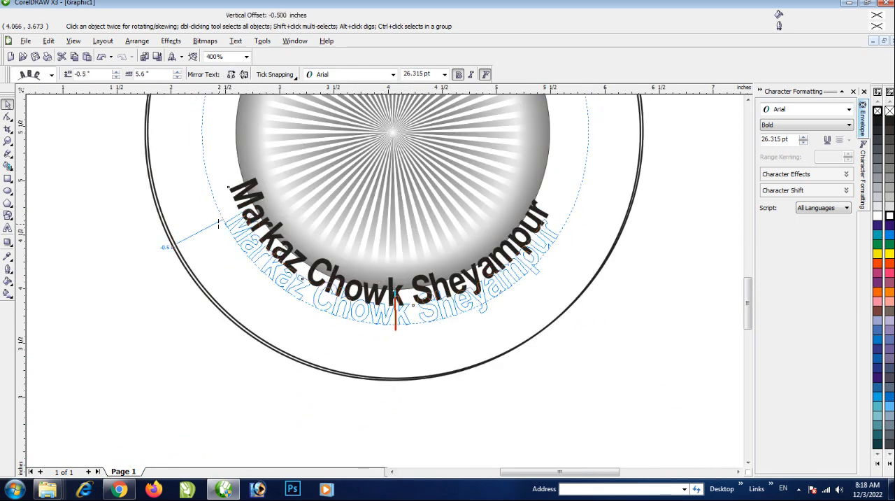
left_click_drag(395, 323, 572, 205)
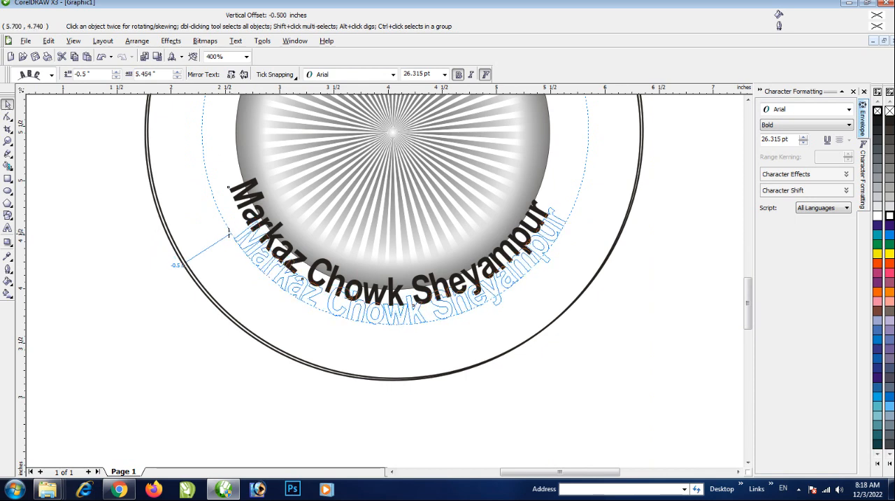
left_click_drag(229, 233, 226, 242)
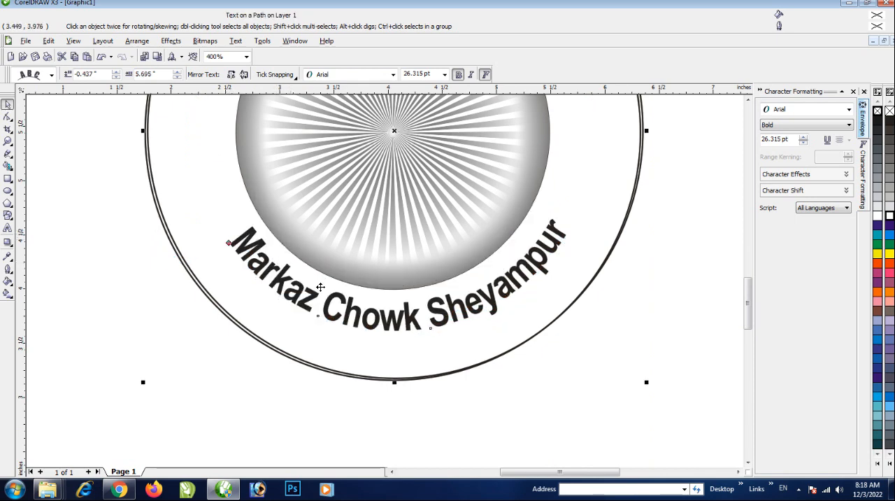
Shift the curved first address line to about -0.452 inches distance and 5.652 inches offset, and slightly widen its letter spacing
scroll(267, 245, "up", 2)
left_click_drag(310, 272, 311, 270)
scroll(395, 274, "down", 2)
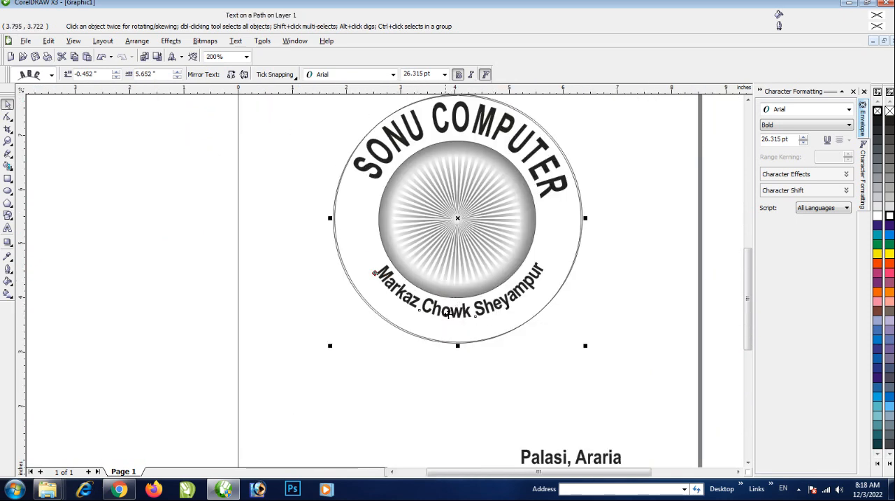
key("m")
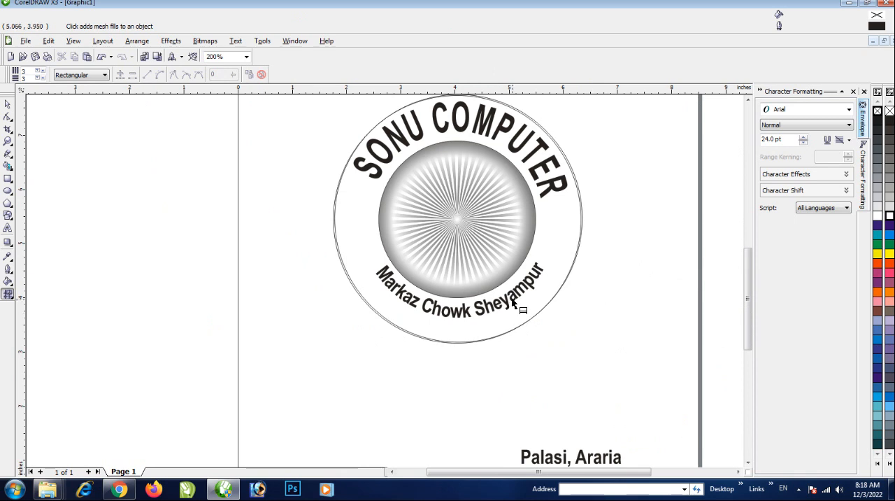
left_click(514, 302)
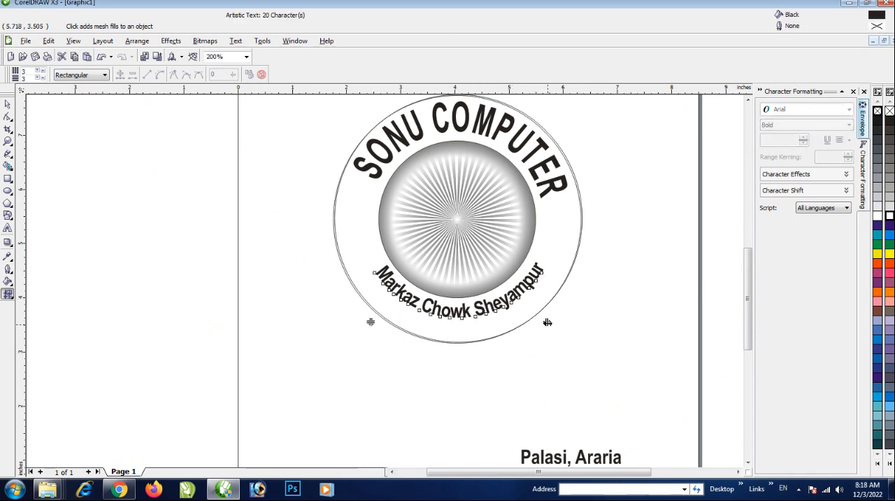
mouse_move(548, 323)
left_mouse_down()
mouse_move(559, 336)
mouse_move(548, 336)
left_mouse_up()
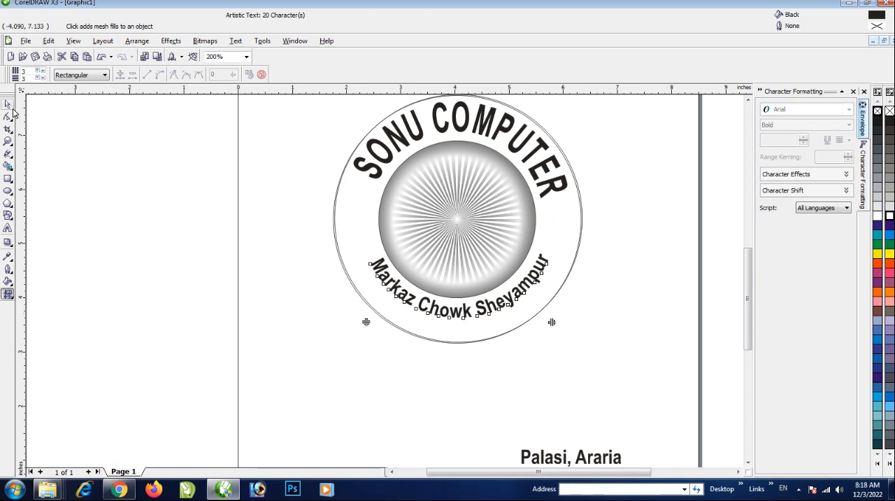
left_click(9, 104)
scroll(454, 311, "down", 1)
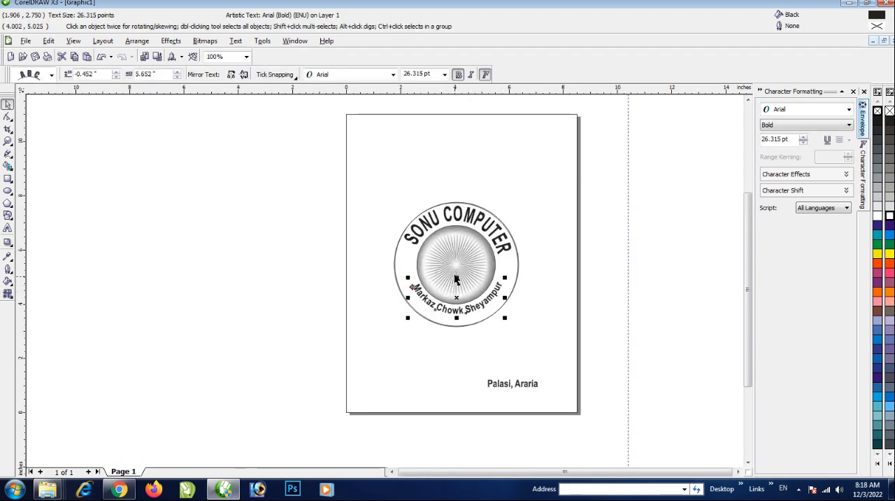
Move the curved first address line and its path circle off the emblem, cut the circle, and return the text to the lower ring
left_click(513, 329)
left_click(466, 288)
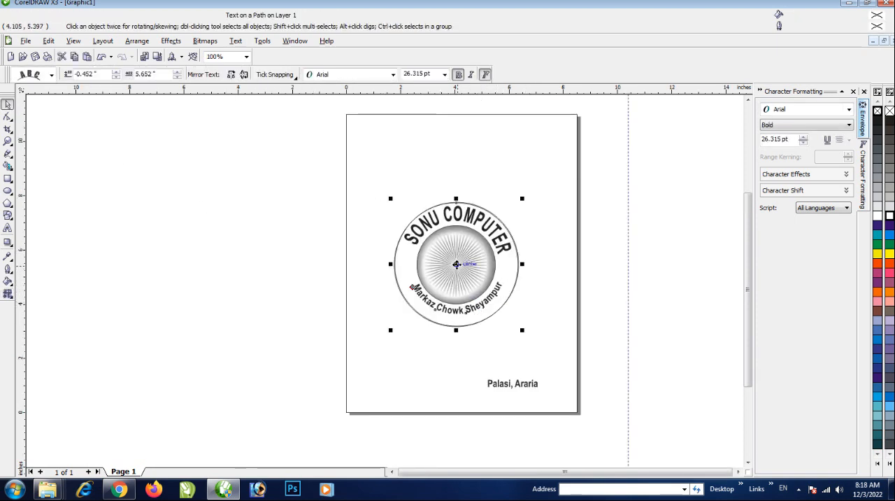
left_click_drag(456, 264, 259, 261)
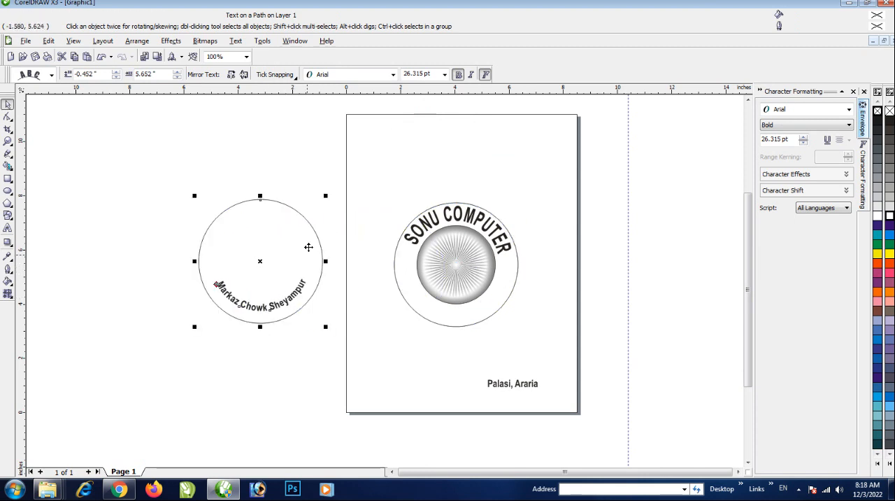
right_click(286, 205)
left_click(310, 258)
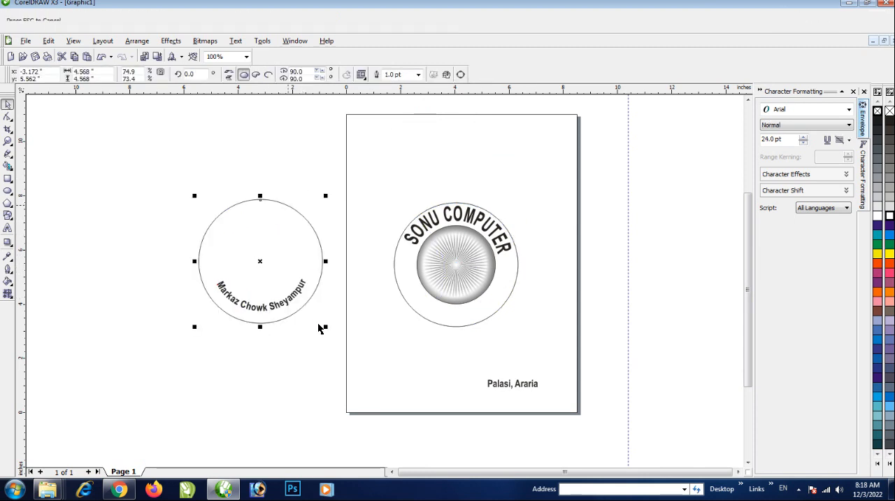
left_click_drag(287, 307, 480, 302)
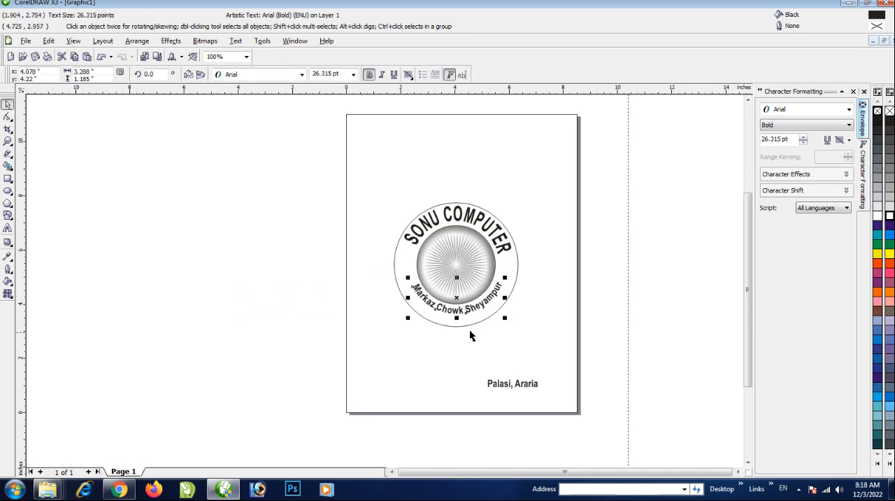
scroll(461, 312, "up", 1)
scroll(381, 277, "down", 1)
left_click(440, 302)
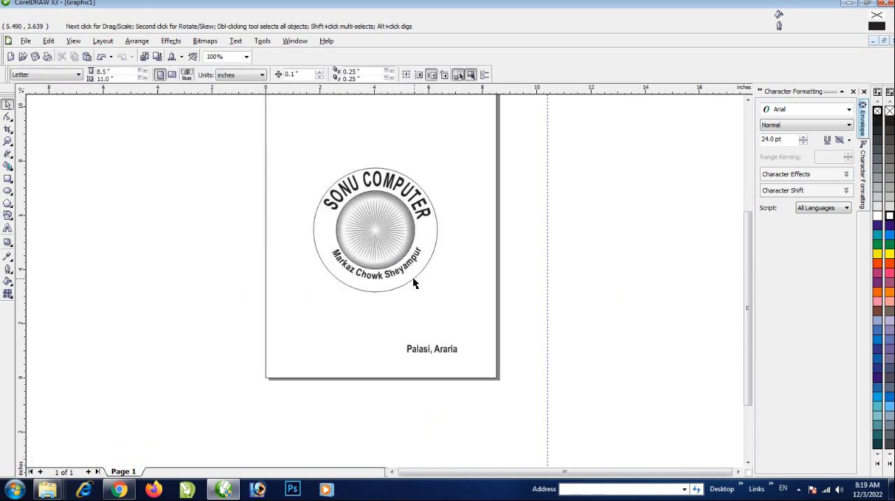
Place a copy of the outer circle beside the page and fit the second address line to it as path text
left_click_drag(413, 276, 639, 284)
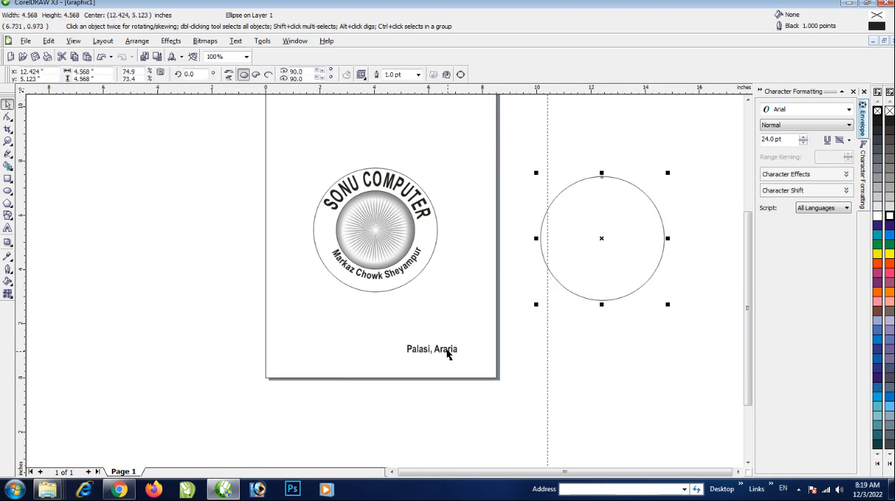
left_click_drag(449, 349, 605, 310)
key("space")
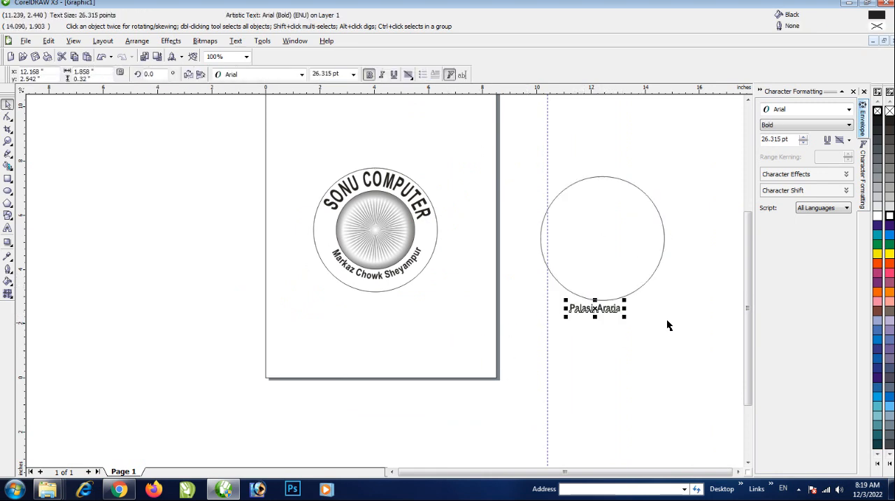
left_click_drag(703, 337, 504, 184)
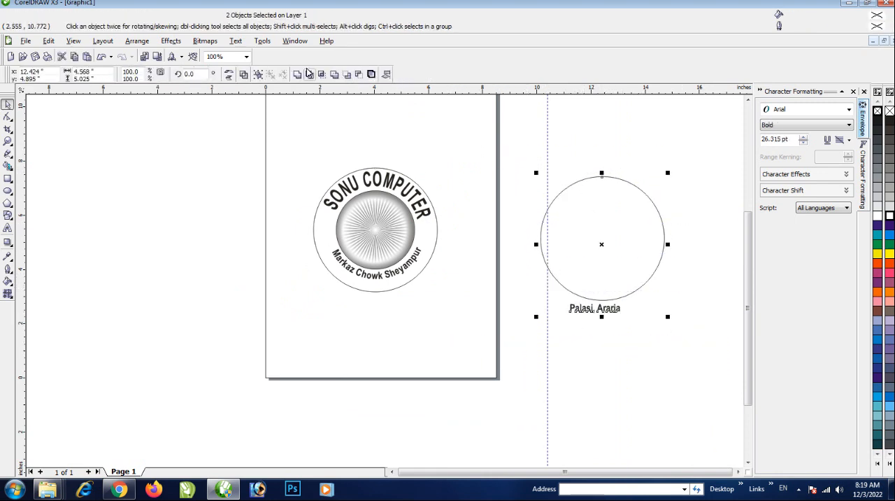
left_click(235, 41)
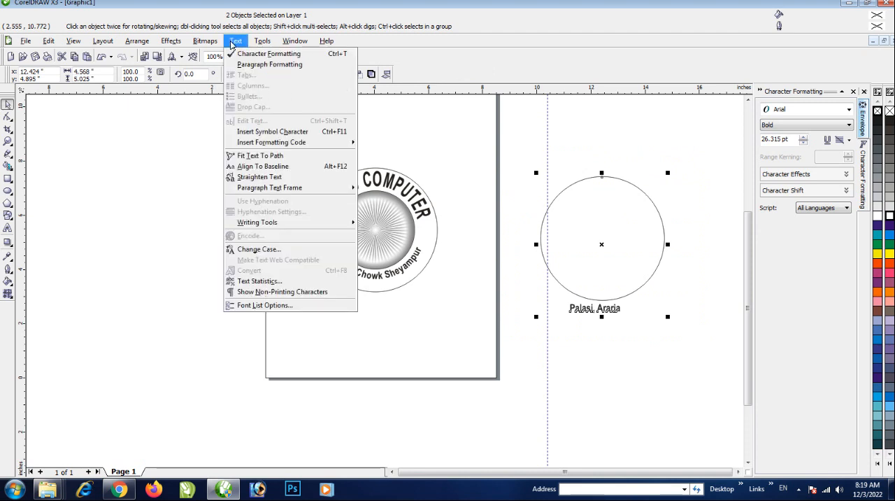
left_click(260, 155)
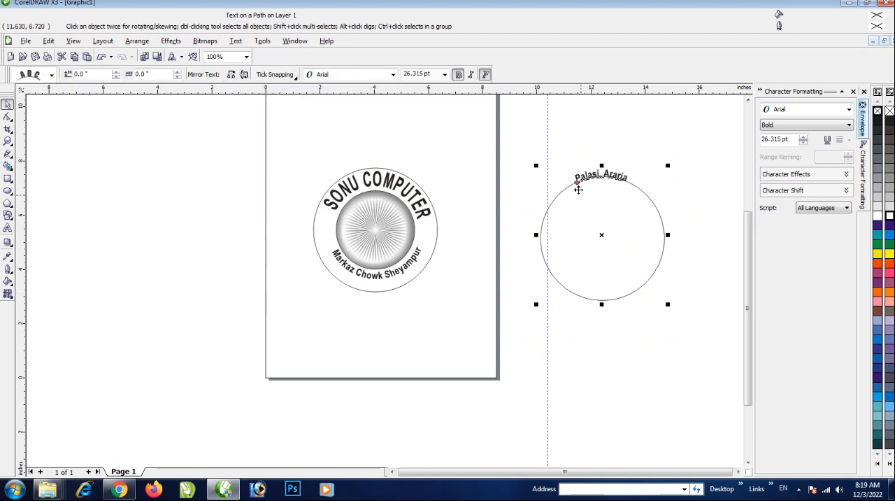
Slide the second address line to the circle's underside at 0.5 inches distance and lay its circle over the emblem's outer circle
left_click_drag(579, 189, 614, 309)
left_click(599, 261)
left_click(625, 286)
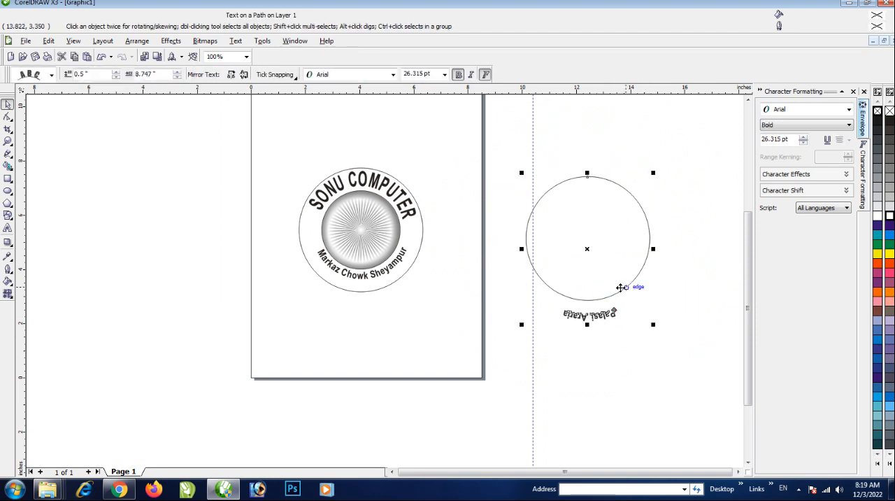
left_click_drag(583, 249, 361, 239)
scroll(361, 240, "up", 2)
scroll(390, 297, "up", 2)
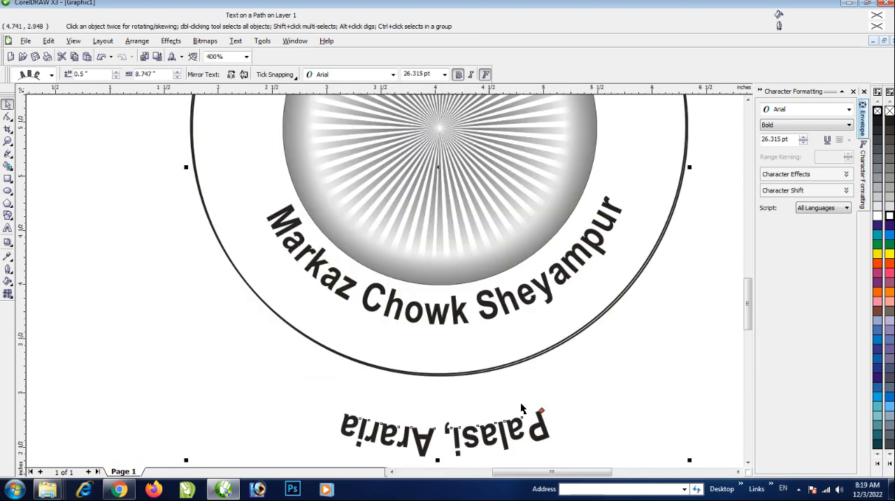
Pull the second address line into the ring, mirror it horizontally and vertically, and position it at about -0.087 inches distance and 6.858 inches offset
left_click_drag(540, 410, 529, 316)
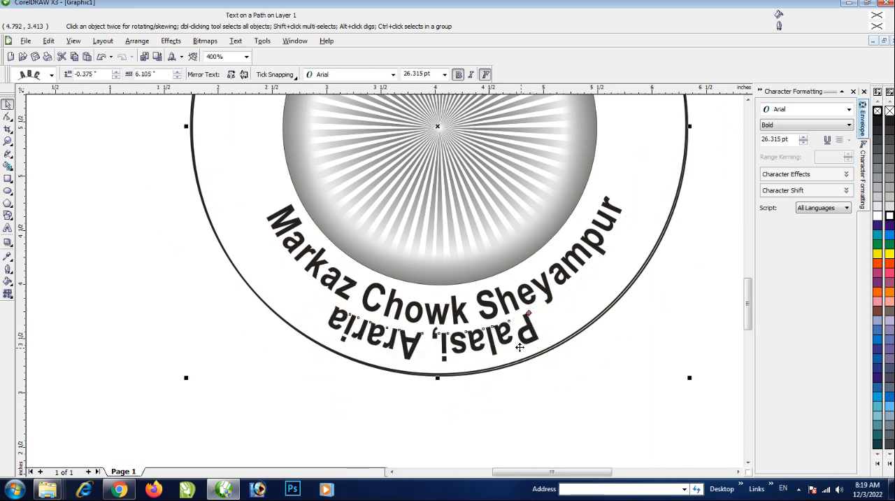
left_click(244, 75)
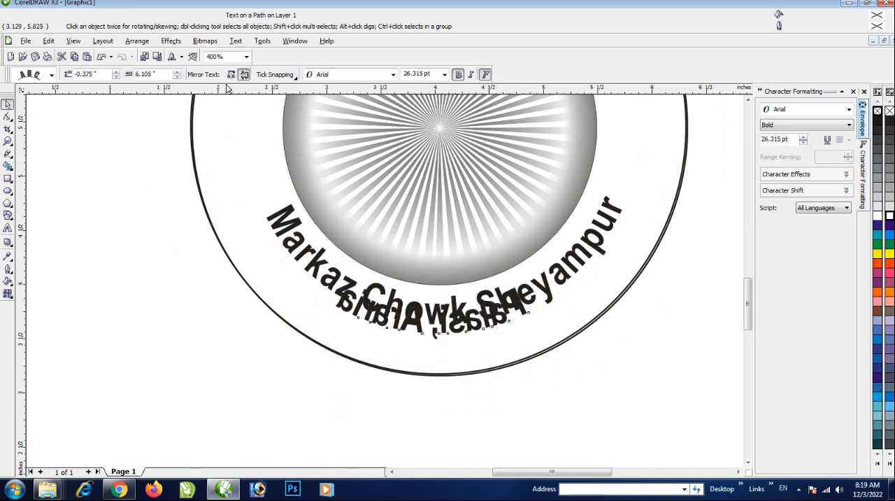
left_click(231, 76)
scroll(384, 283, "up", 2)
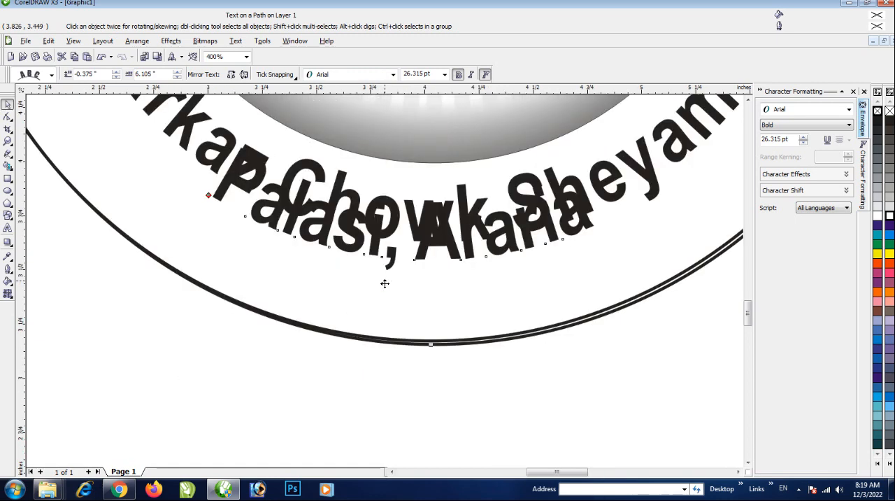
left_click_drag(207, 194, 235, 279)
scroll(255, 280, "down", 1)
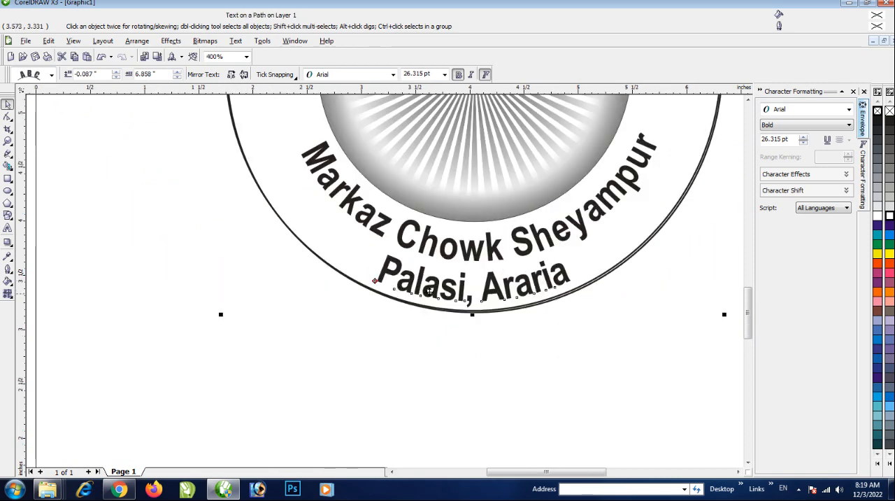
Move the curved second address line and its path circle beside the page, cut the circle, and return the text below the first address line
scroll(385, 281, "down", 1)
scroll(308, 271, "down", 1)
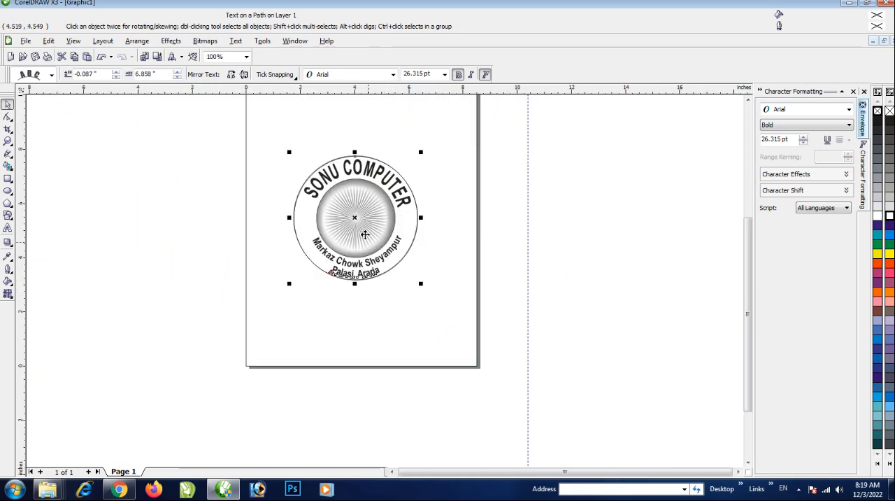
left_click_drag(356, 217, 559, 216)
left_click(620, 252)
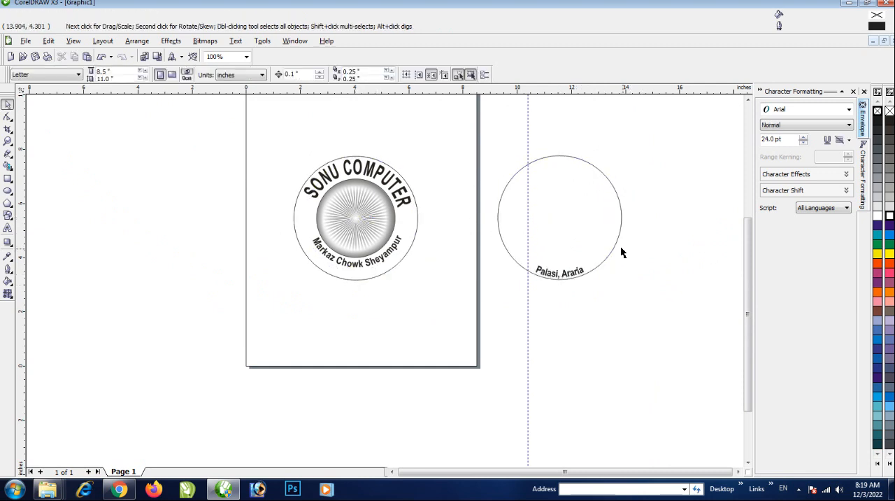
left_click(619, 244)
right_click(620, 245)
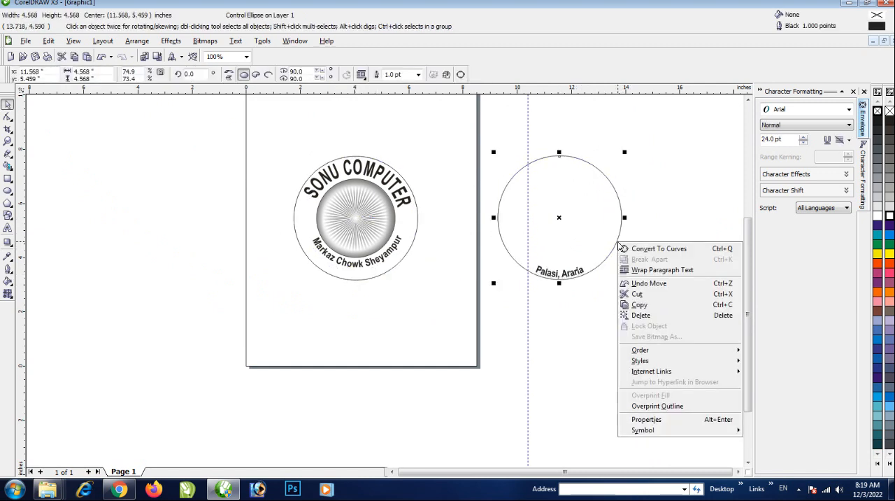
left_click(635, 293)
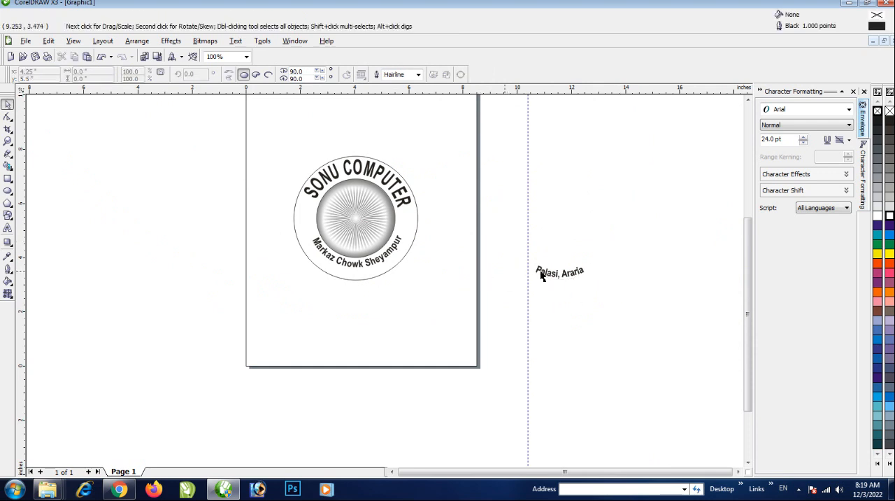
left_click_drag(569, 278, 364, 279)
scroll(360, 273, "up", 2)
left_click(391, 283)
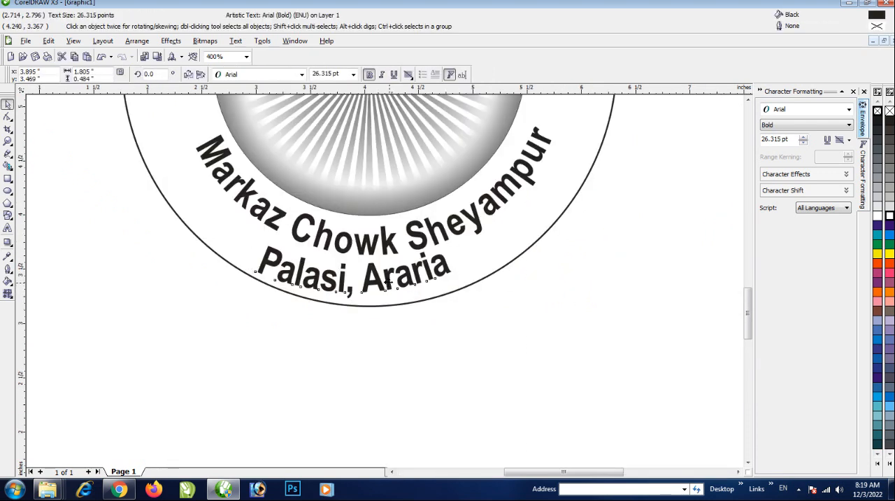
scroll(409, 310, "down", 1)
Try a cyan fill on the emblem's outer circle, and settle on magenta
left_click(478, 190)
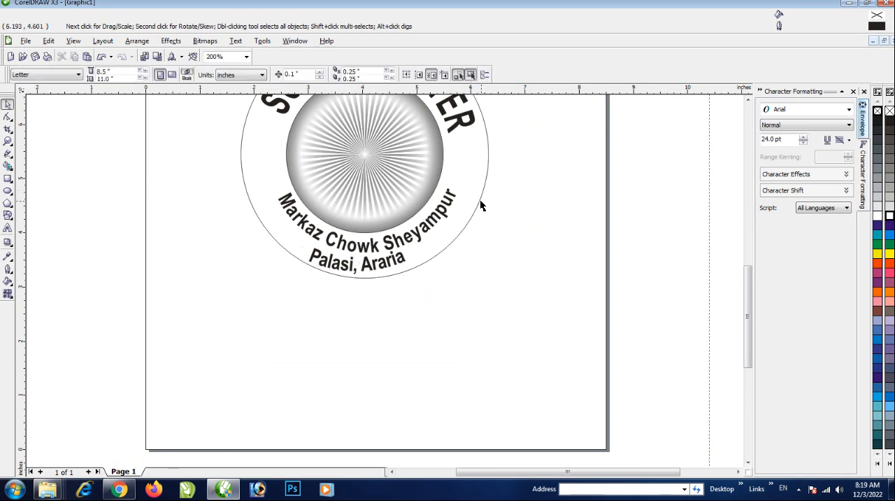
scroll(511, 230, "down", 1)
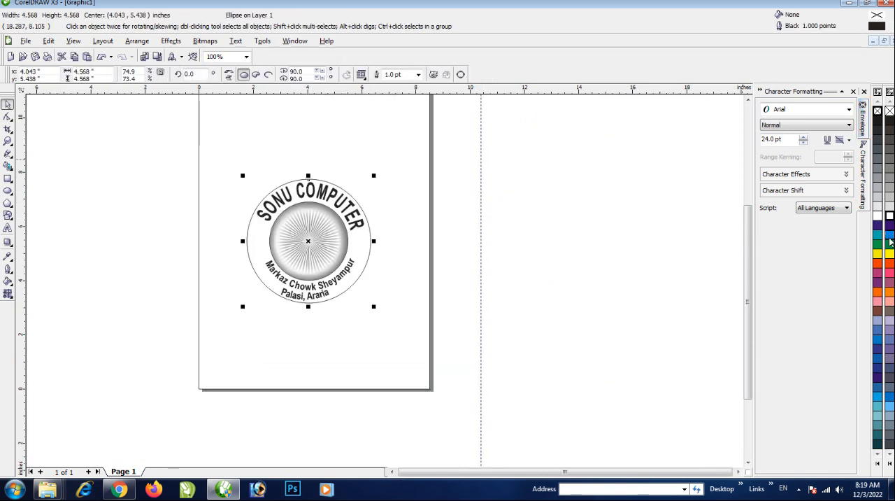
left_click_drag(889, 235, 324, 296)
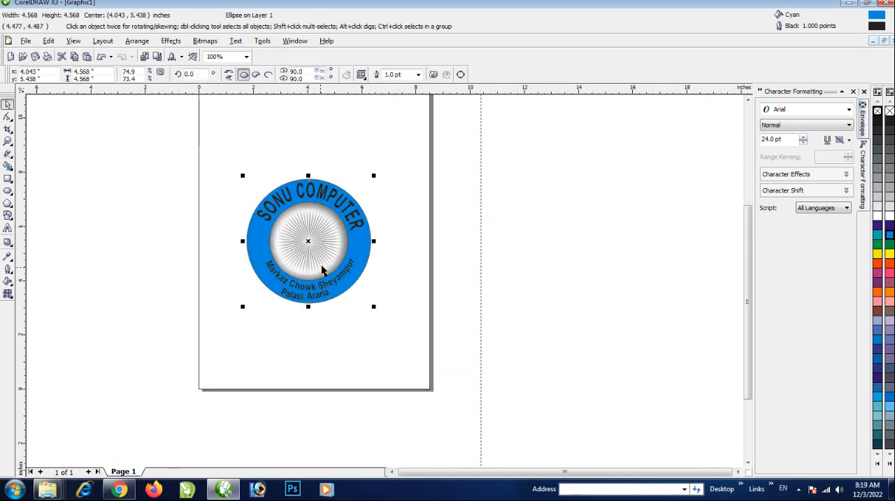
left_click(891, 274)
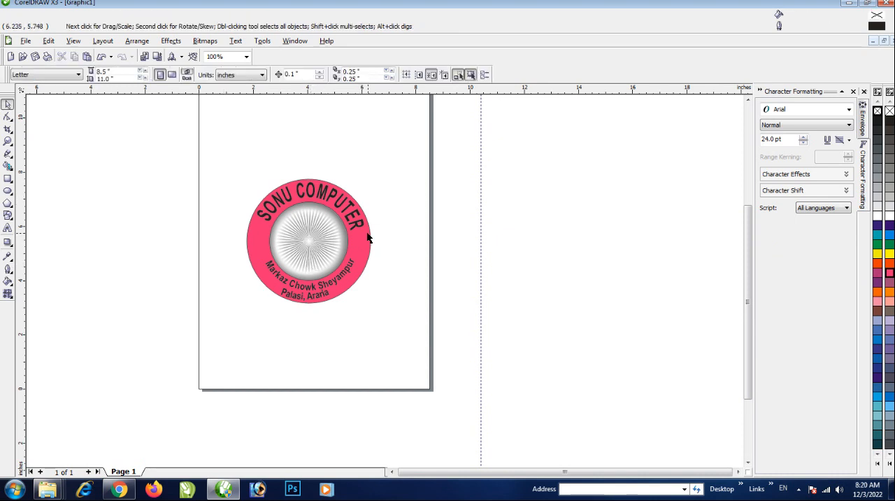
Create an enlarged concentric copy of the outer circle, about 4.733 inches wide, with no fill and a 2 pt outline
scroll(374, 236, "up", 1)
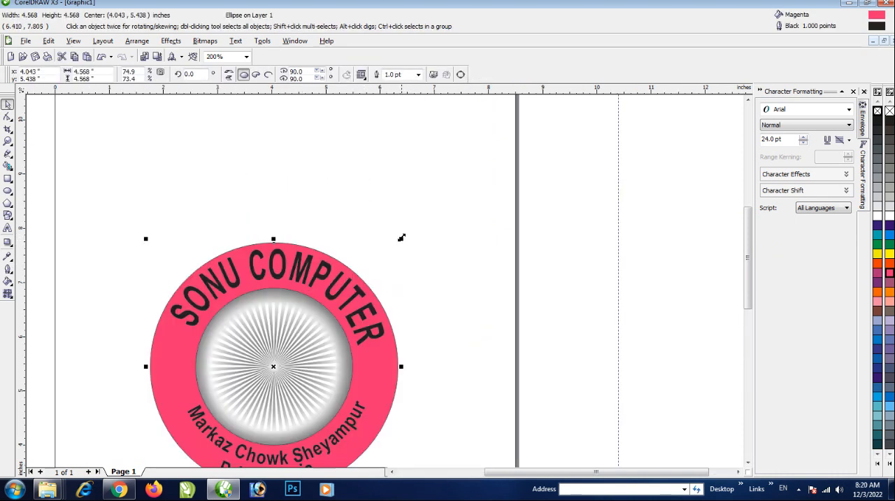
left_click_drag(401, 238, 410, 232)
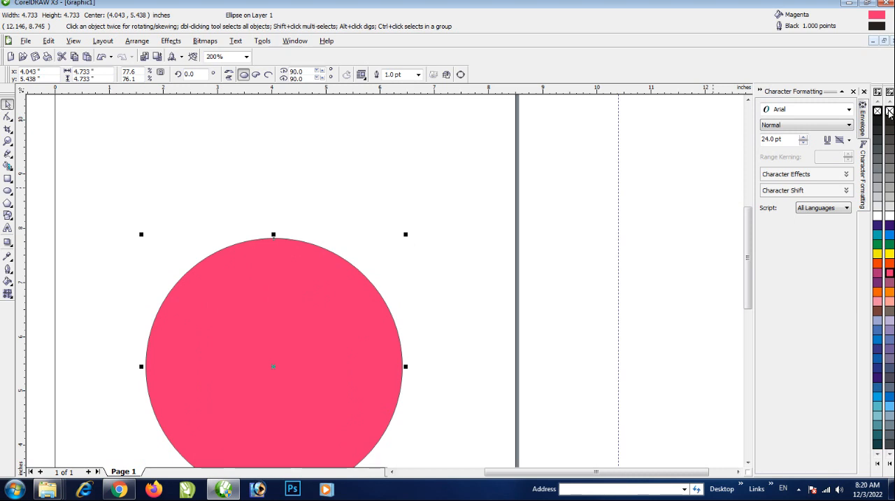
left_click(890, 112)
left_click(8, 269)
left_click(105, 278)
scroll(292, 272, "down", 1)
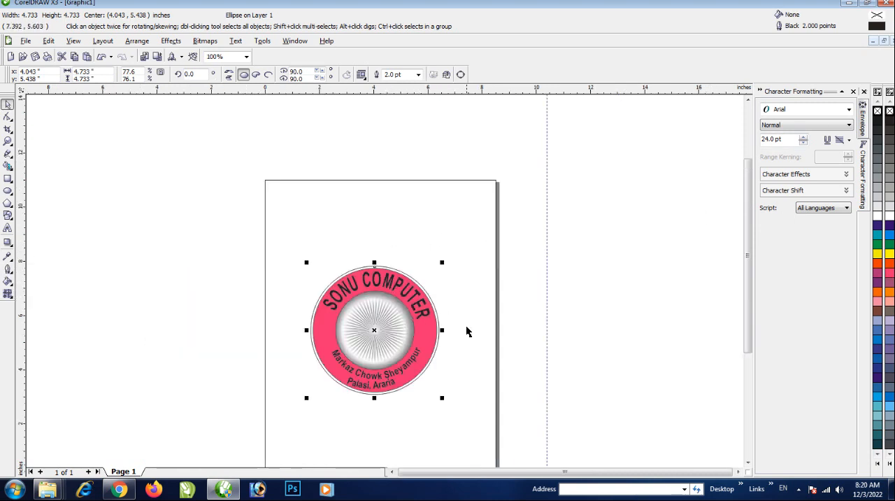
left_click(468, 331)
scroll(385, 328, "up", 1)
scroll(444, 268, "up", 1)
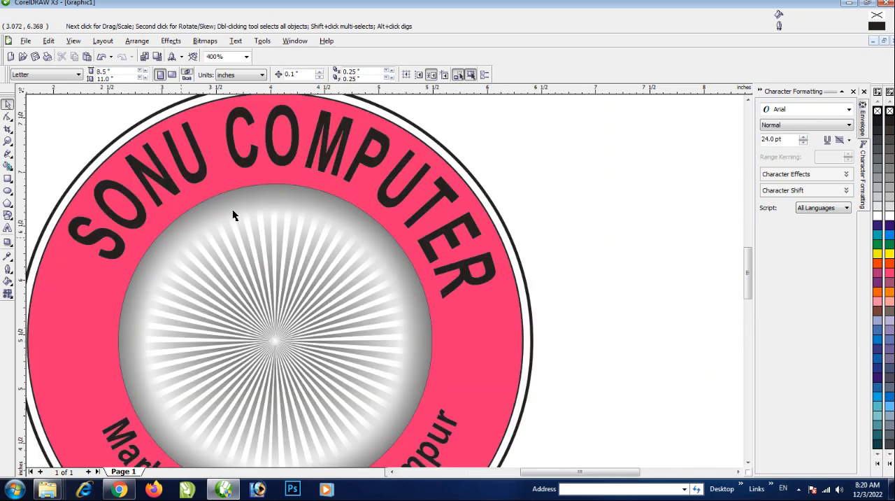
Create a reduced concentric copy of the emblem's outer outline circle, about 3.038 inches wide, around the sunburst and make its outline white
scroll(233, 215, "down", 1)
scroll(386, 285, "up", 1)
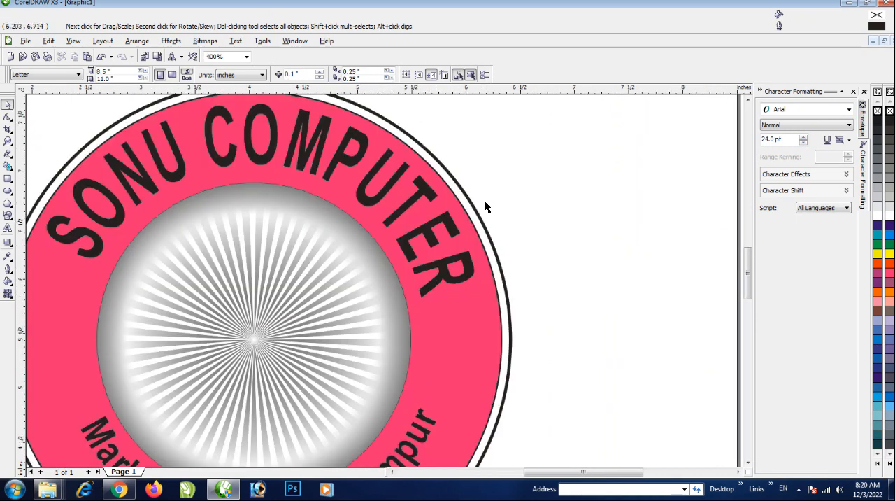
left_click(475, 216)
scroll(384, 278, "down", 1)
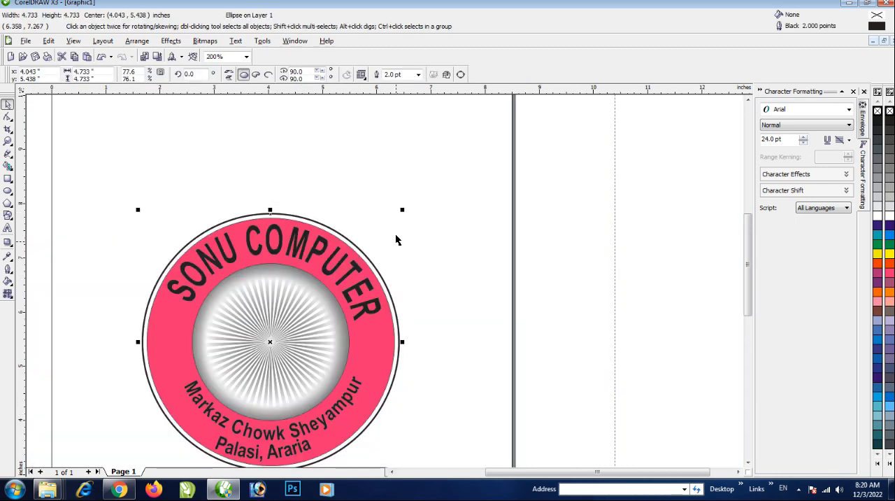
left_click_drag(401, 208, 393, 254)
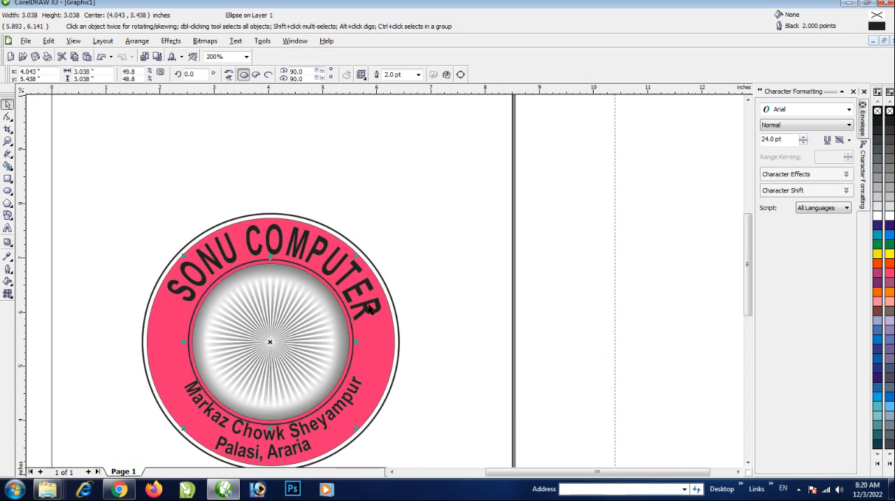
right_click(889, 216)
scroll(429, 305, "down", 1)
left_click(428, 307)
scroll(349, 350, "up", 1)
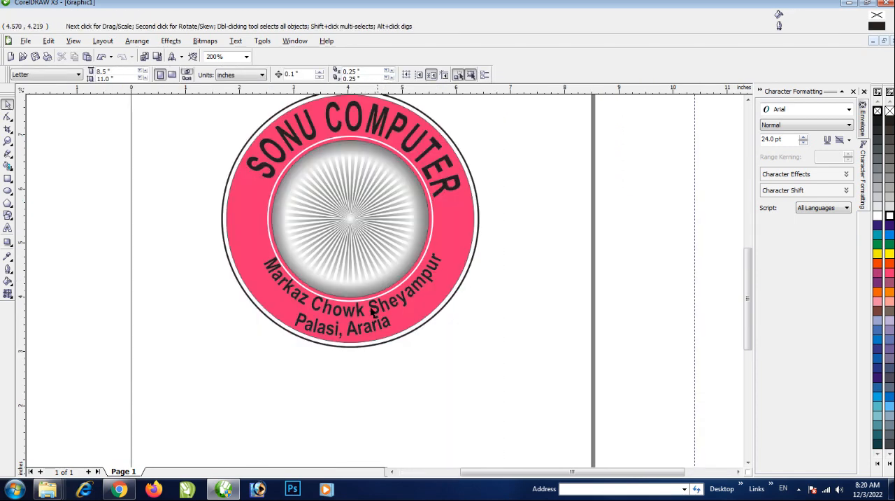
Fill both curved address lines with white
left_click(361, 313)
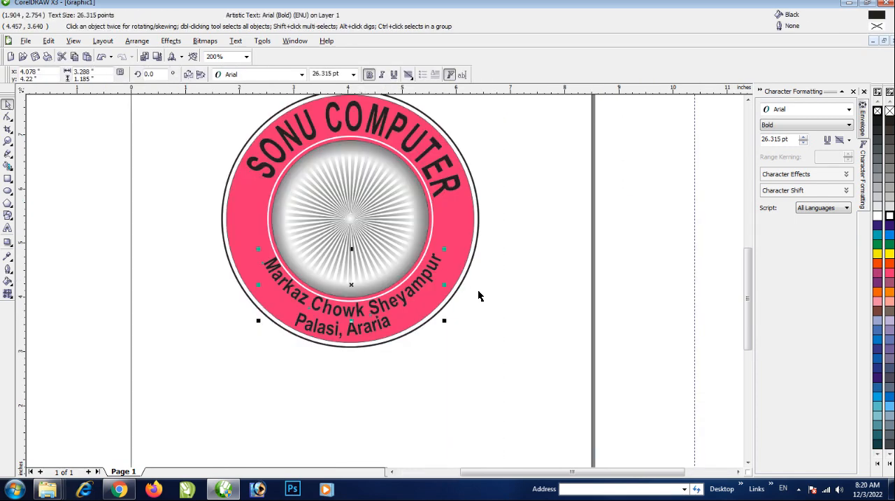
left_click(890, 218)
left_click(364, 333)
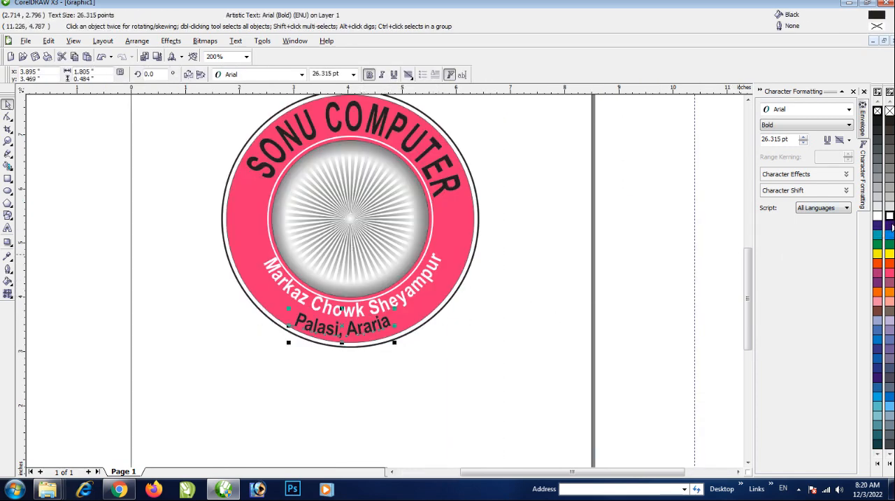
left_click(890, 217)
left_click(464, 352)
scroll(357, 307, "up", 2)
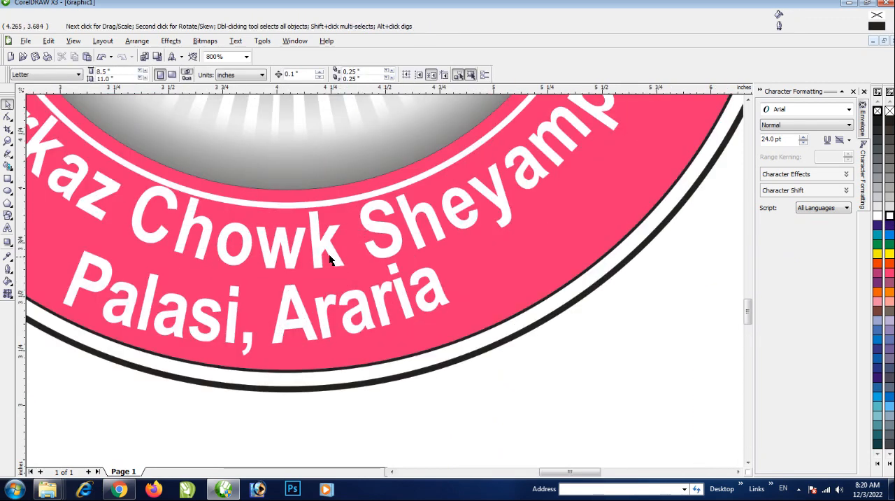
left_click(331, 259)
scroll(461, 328, "down", 2)
left_click(428, 333)
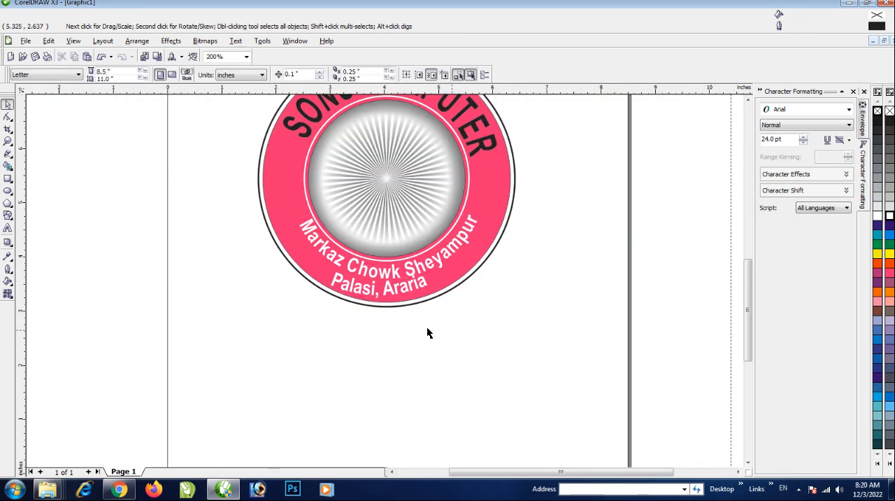
Fill the curved SONU COMPUTER text with yellow
left_click(484, 149)
left_click(890, 253)
scroll(357, 280, "down", 1)
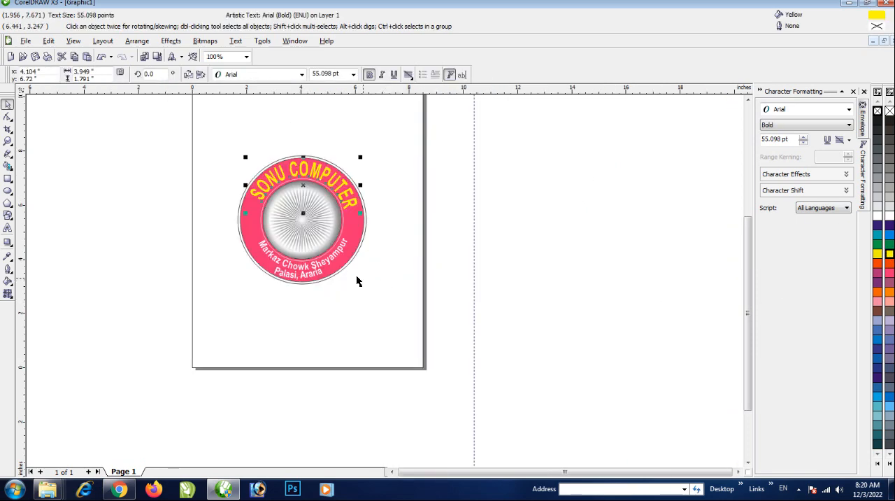
scroll(385, 286, "up", 1)
left_click(223, 318)
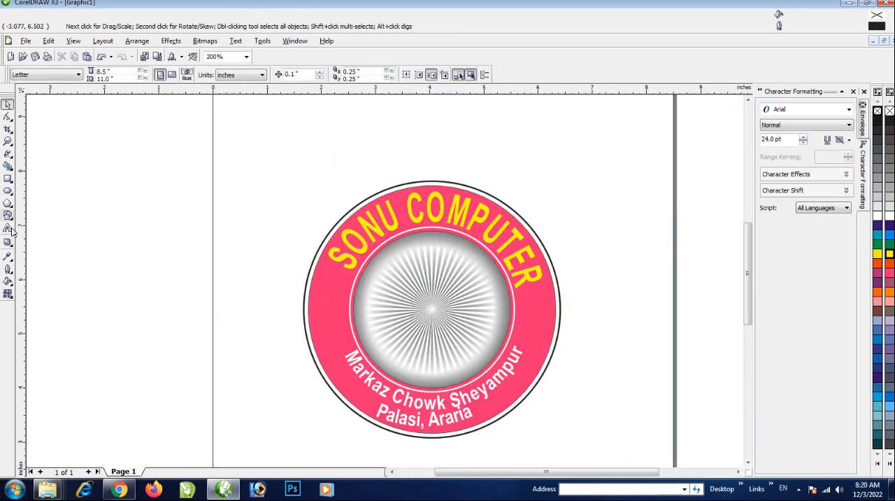
Draw a five-pointed star about 0.486 by 0.612 inches in the ring's right side, with white fill and white outline
left_click(10, 191)
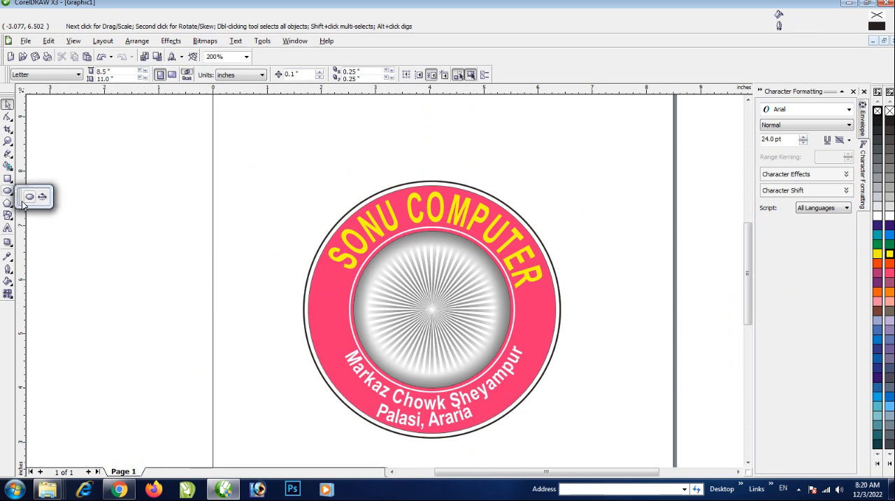
left_click(9, 207)
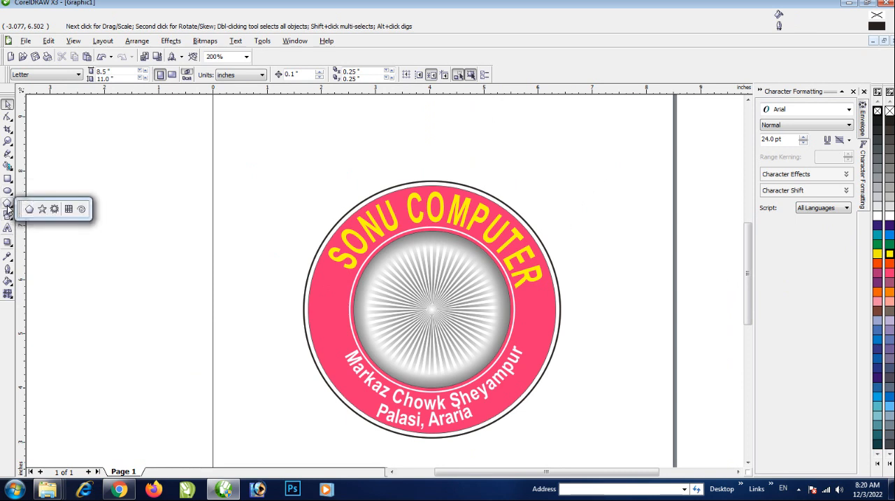
left_click(42, 210)
scroll(530, 323, "up", 2)
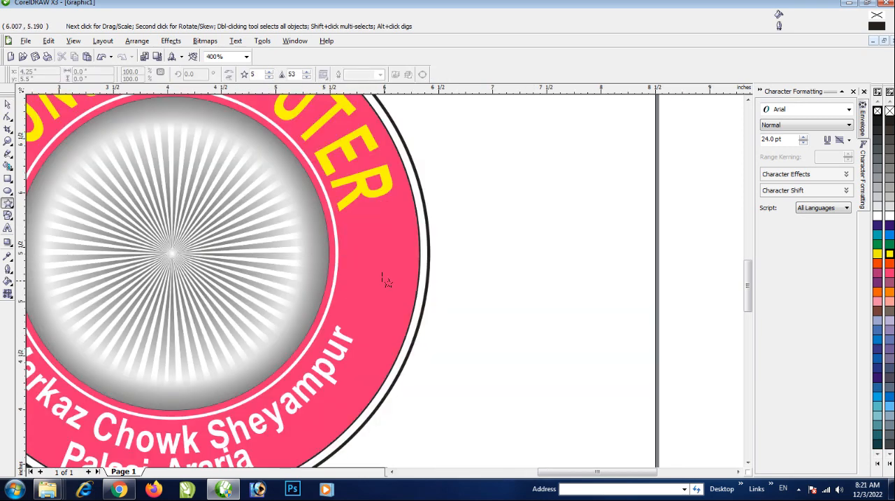
mouse_move(350, 223)
left_mouse_down()
mouse_move(400, 296)
mouse_move(409, 296)
left_mouse_up()
left_click(889, 216)
right_click(890, 216)
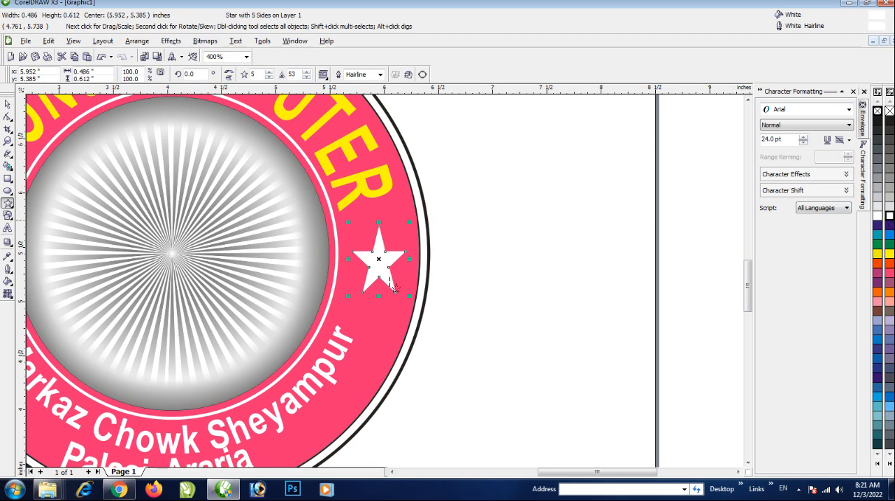
Place a copy of the white star on the ring's opposite side, centered at about 2.131, 5.501 inches
key("F3")
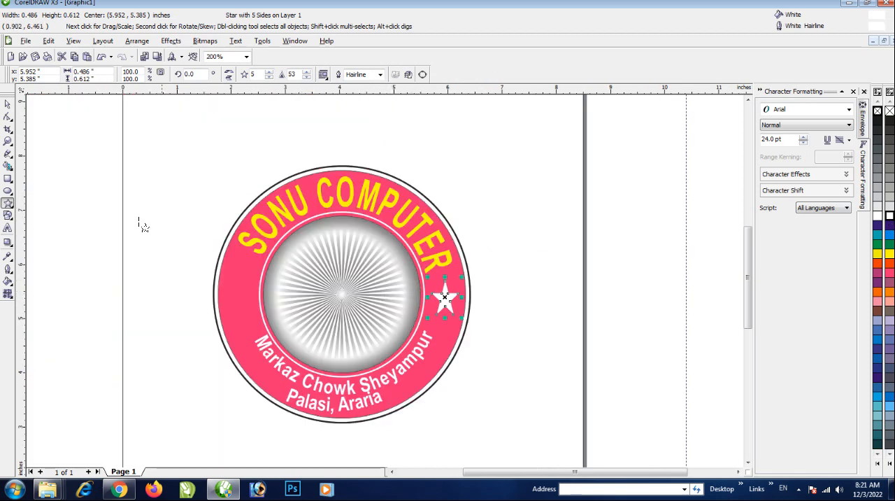
left_click(7, 103)
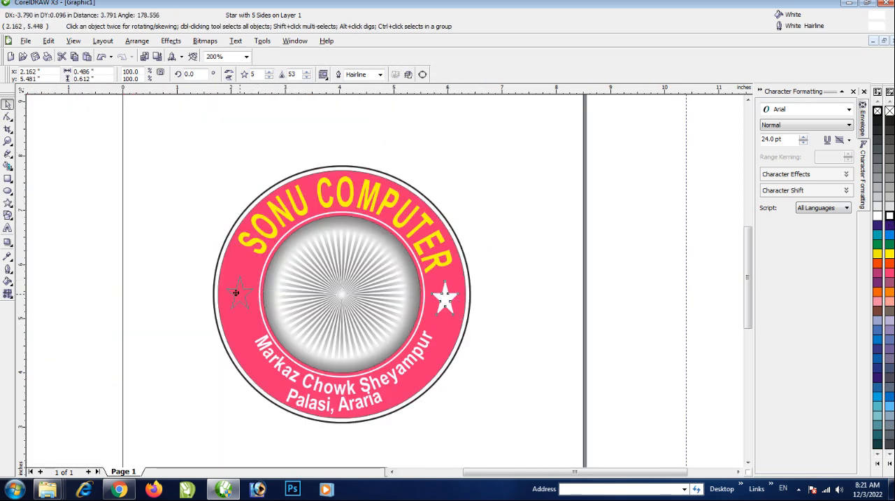
left_click_drag(241, 297, 239, 293)
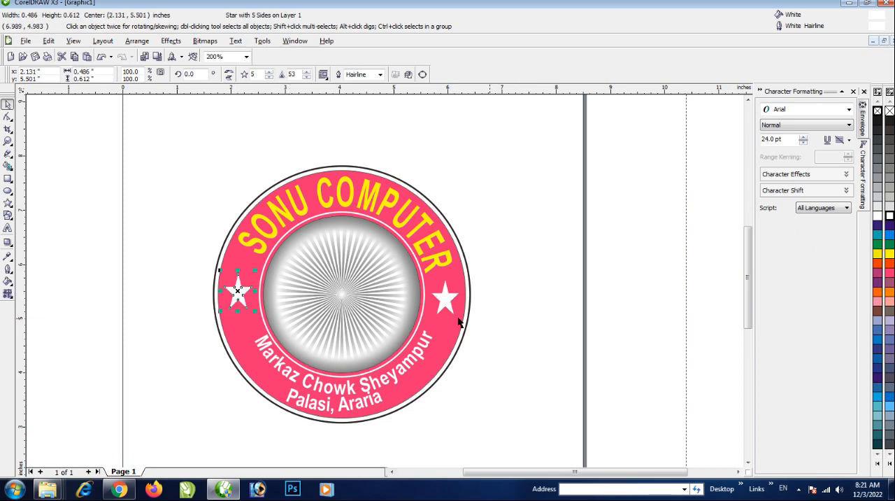
left_click(546, 327)
scroll(384, 278, "down", 1)
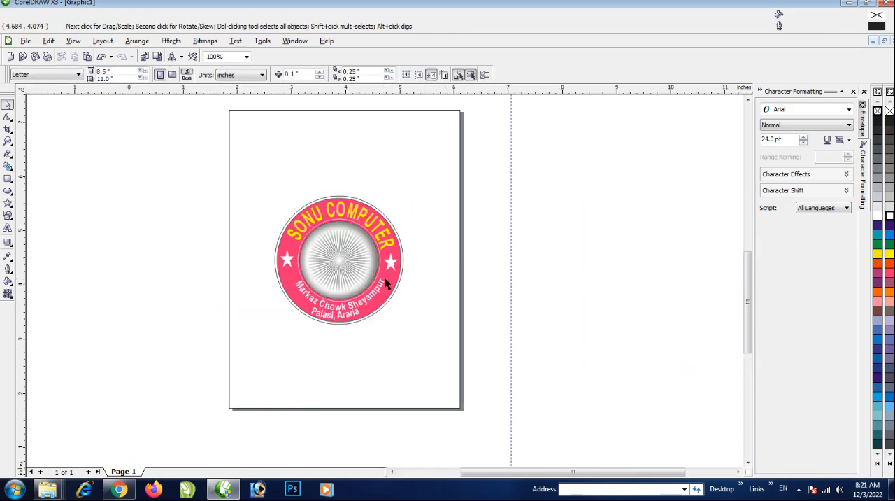
Draw a rectangle about 1.715 by 0.32 inches below the emblem's lower right edge and convert it to curves
scroll(393, 300, "up", 2)
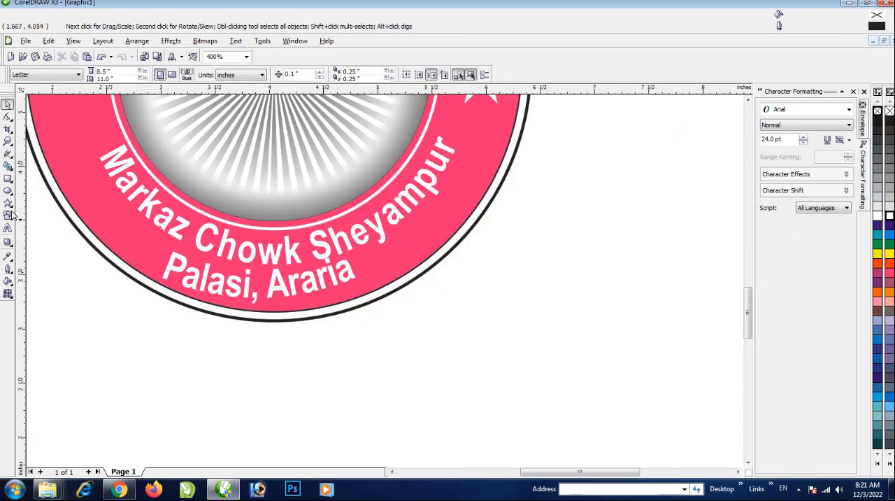
left_click(8, 178)
left_click_drag(413, 323, 600, 357)
left_click(7, 104)
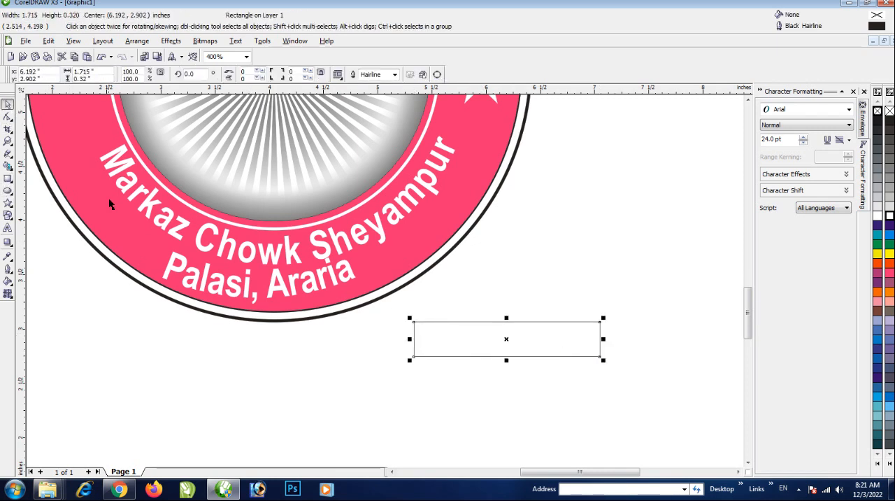
key("ctrl+q")
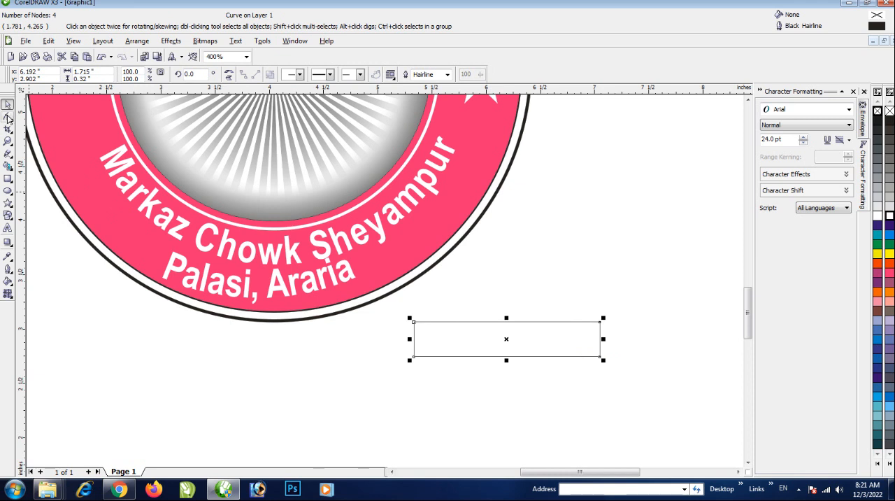
Reshape the rectangle into a long pointed wedge by merging its right corners at the upper one and pulling the upper-left corner outward
left_click(7, 119)
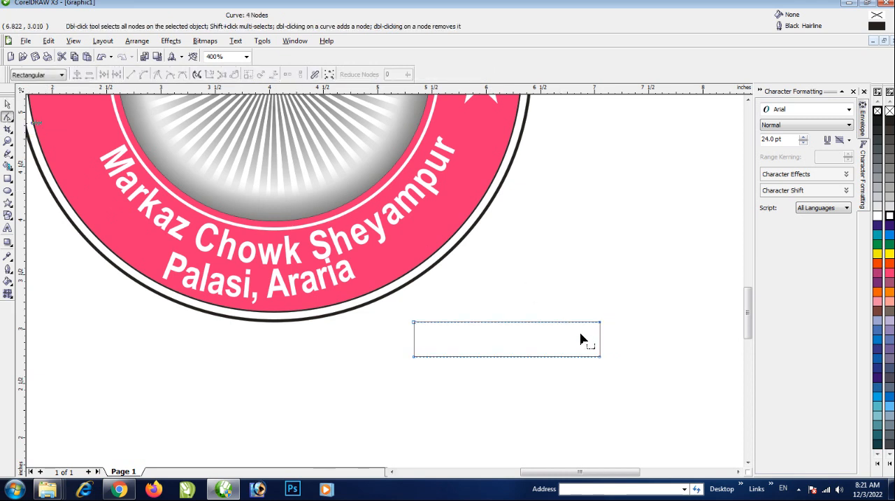
left_click_drag(599, 357, 602, 328)
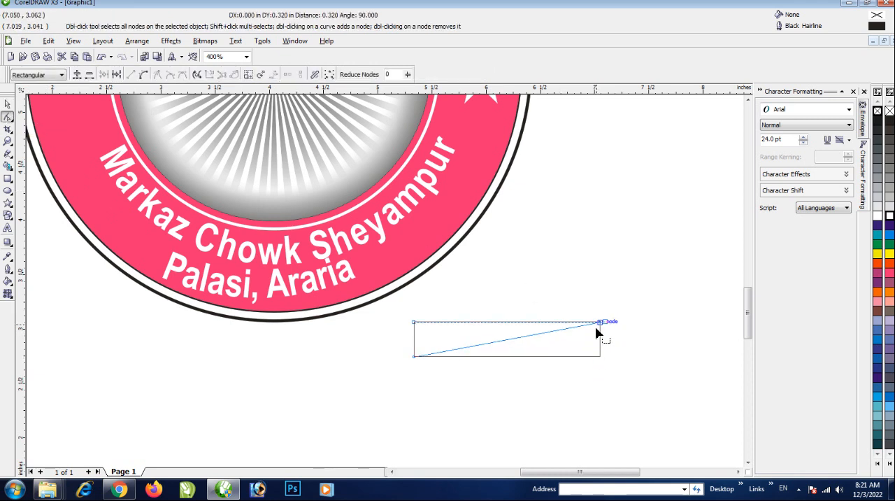
left_click_drag(416, 324, 399, 335)
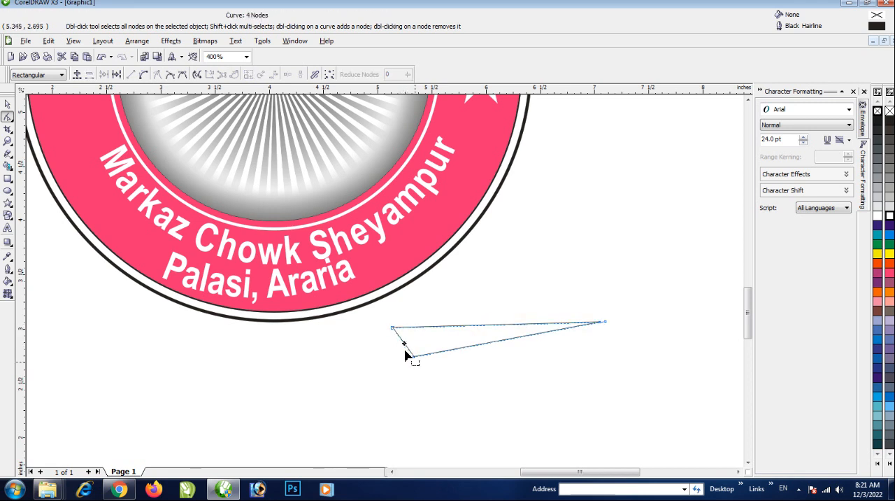
Convert the wedge's straight sides to curves and bend its short left edge inward and both long edges upward into a swoosh
left_click(143, 74)
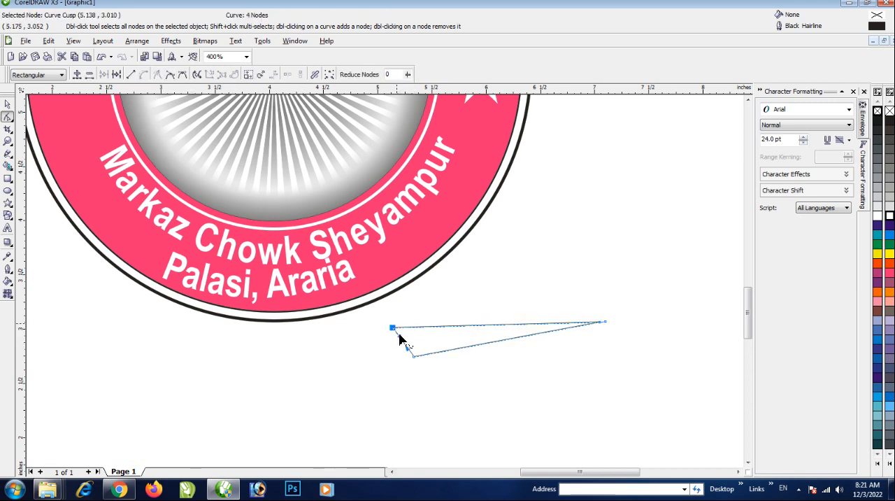
left_click_drag(406, 346, 424, 348)
left_click(465, 349)
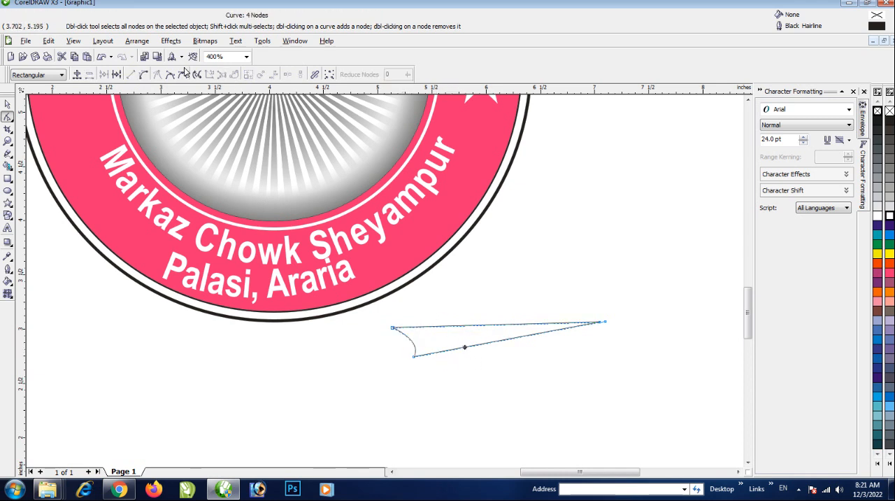
left_click(143, 74)
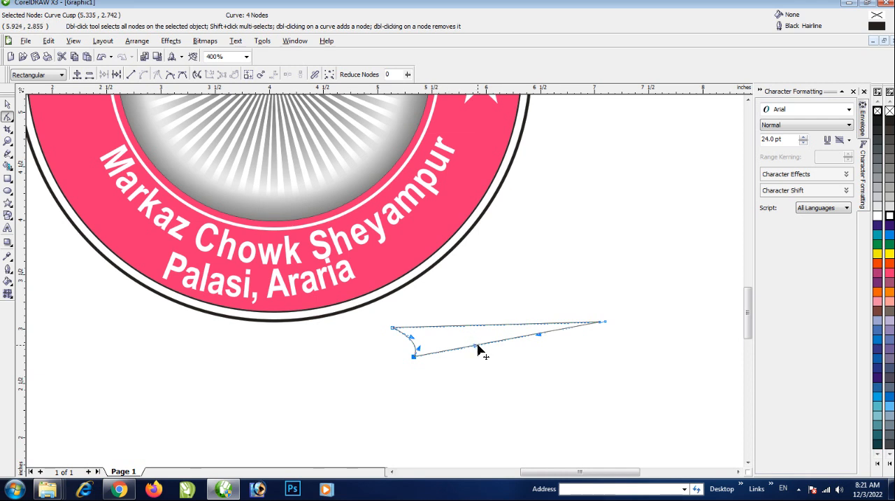
mouse_move(478, 349)
left_mouse_down()
mouse_move(462, 316)
mouse_move(467, 341)
left_mouse_up()
left_click(462, 326)
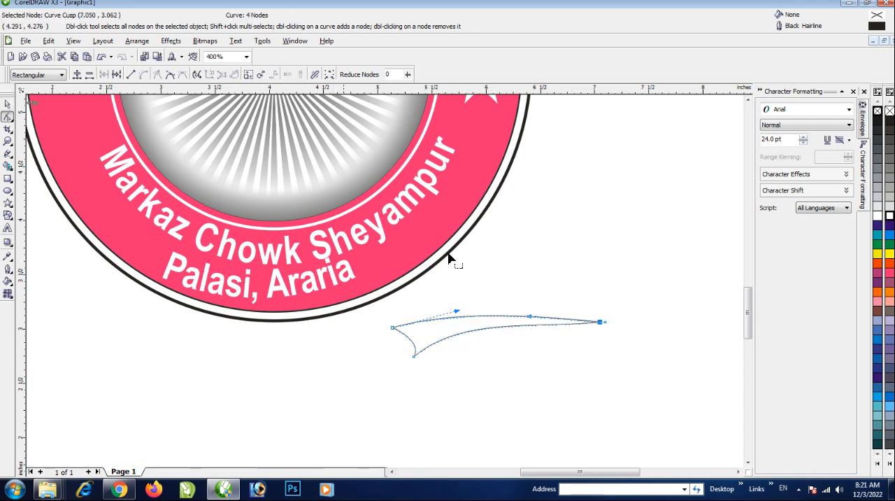
left_click(6, 103)
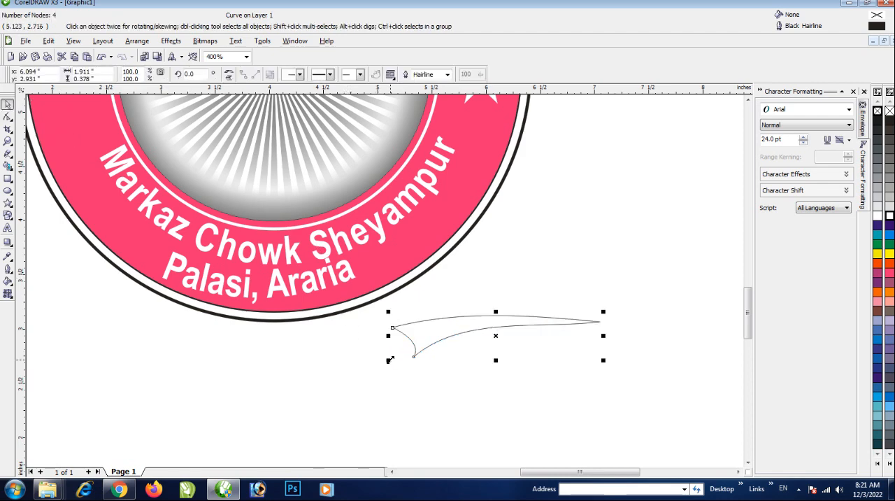
Scale the swoosh to 43%, about 0.821 inches wide, move it onto the lower ring and flip it so its tip points right
left_click_drag(390, 360, 403, 253)
scroll(403, 252, "up", 1)
left_click_drag(496, 288, 260, 319)
left_click_drag(259, 277, 419, 319)
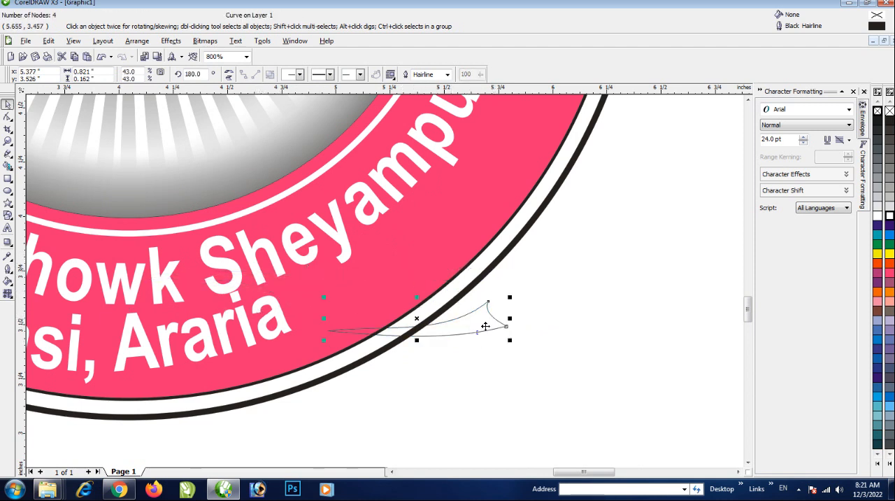
left_click_drag(506, 317, 138, 318)
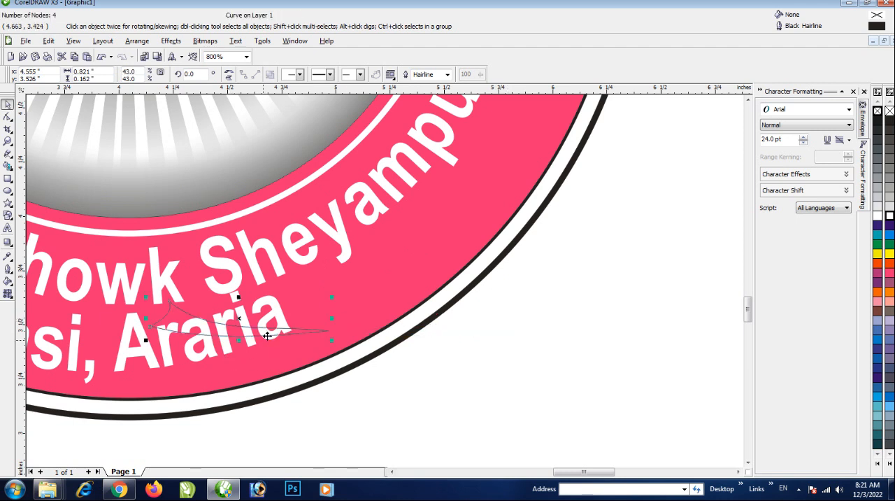
Move the swoosh beside the end of the second address line and rotate it to about 37.8 degrees along the ring's edge
left_click_drag(274, 333, 426, 298)
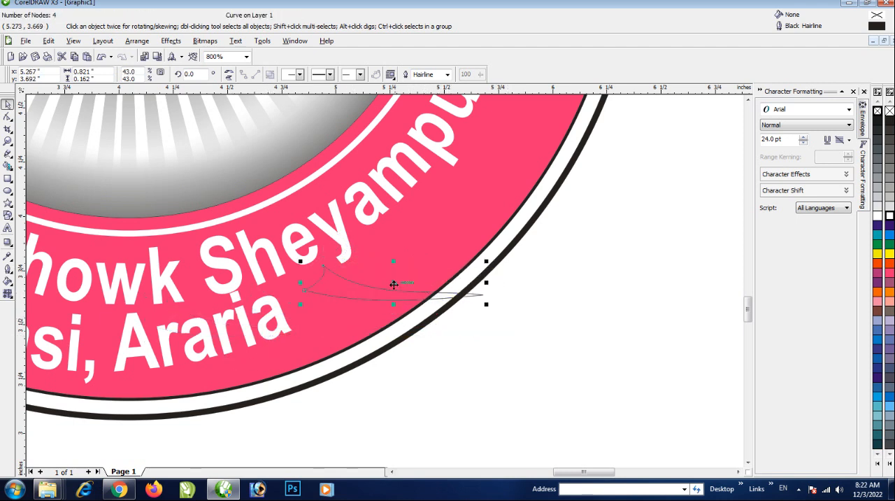
left_click(393, 281)
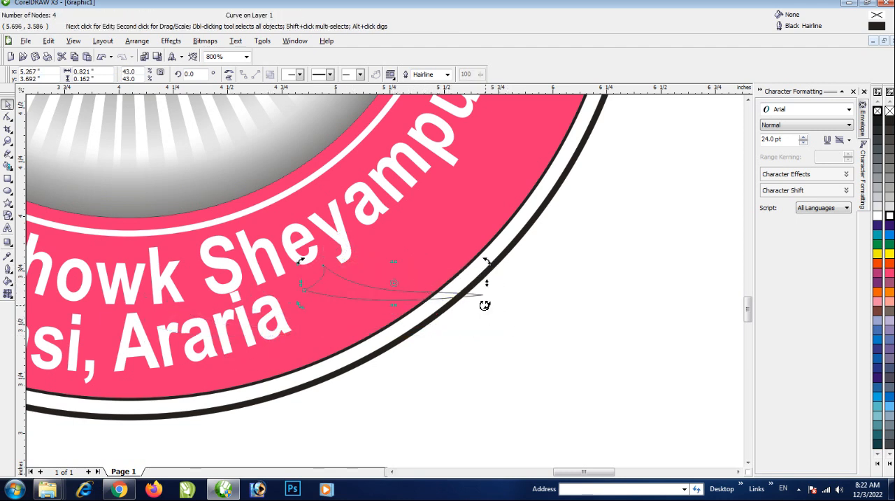
left_click_drag(484, 305, 470, 247)
left_click(448, 323)
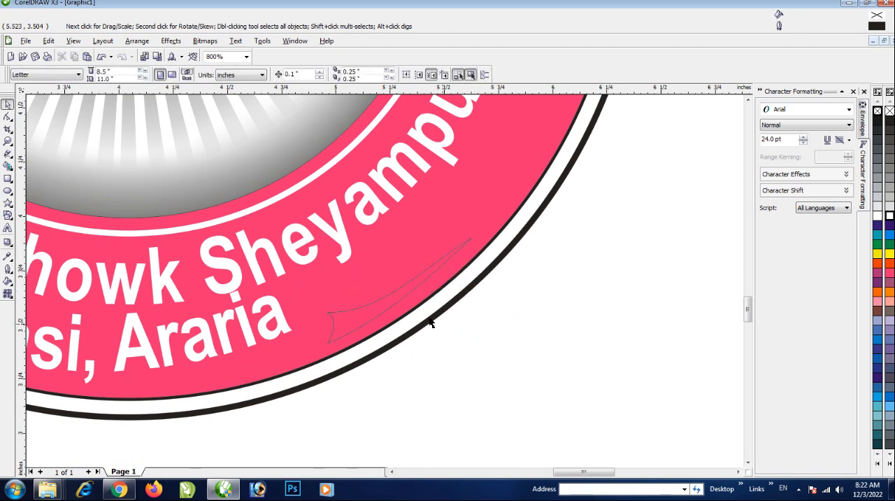
left_click(399, 301)
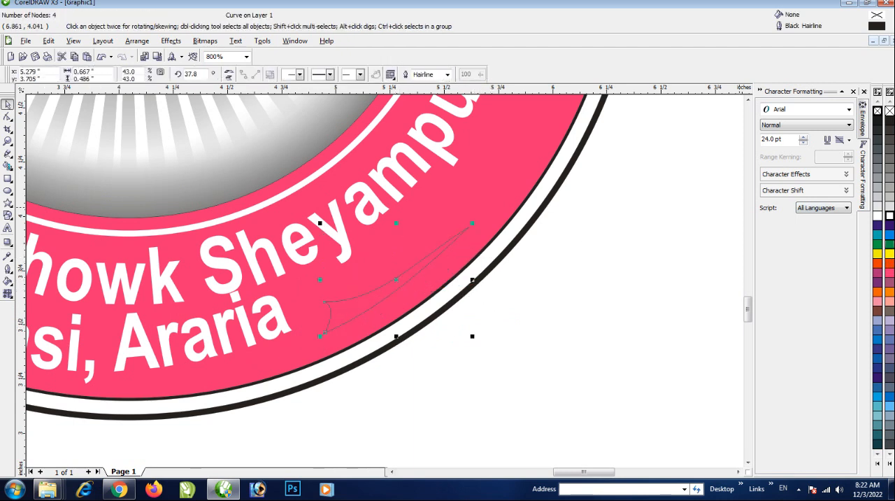
Fill the swoosh beside the second address line with yellow and give it a matching yellow outline
left_click(890, 253)
right_click(890, 253)
scroll(365, 295, "down", 2)
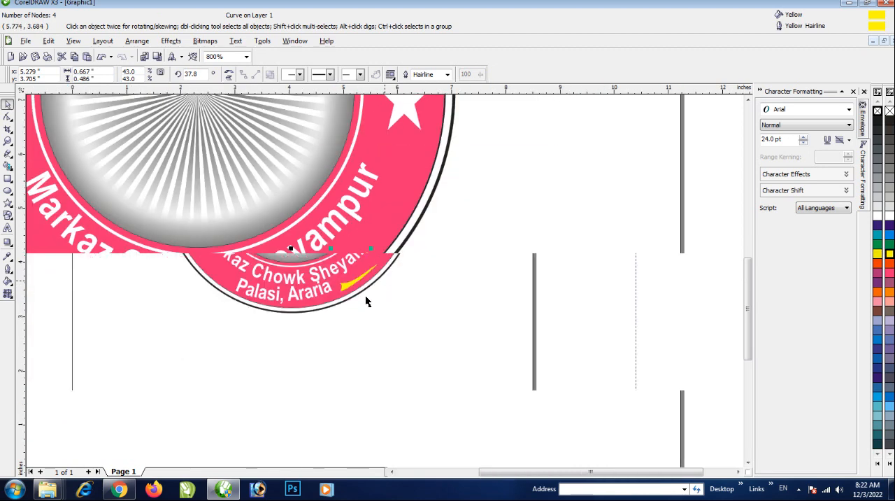
scroll(385, 285, "up", 1)
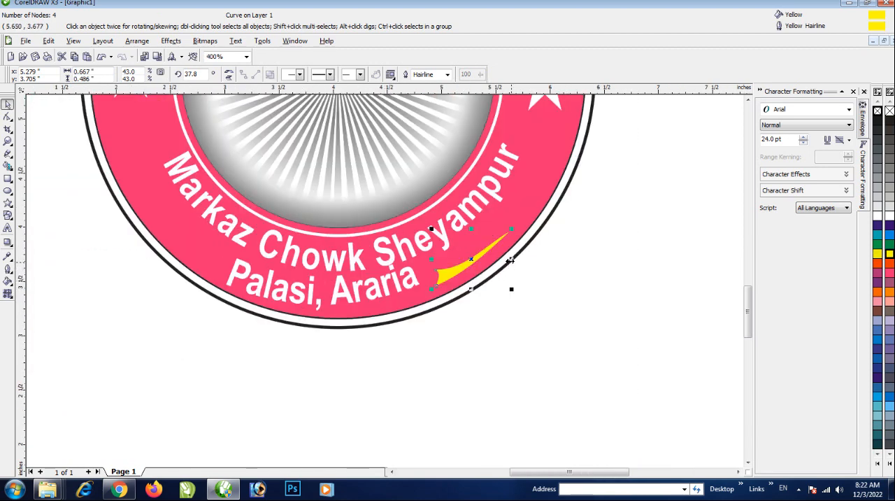
Place a horizontally mirrored copy of the yellow swoosh on the opposite side of the second address line
left_click_drag(511, 259, 201, 255)
scroll(259, 276, "down", 1)
left_click(483, 346)
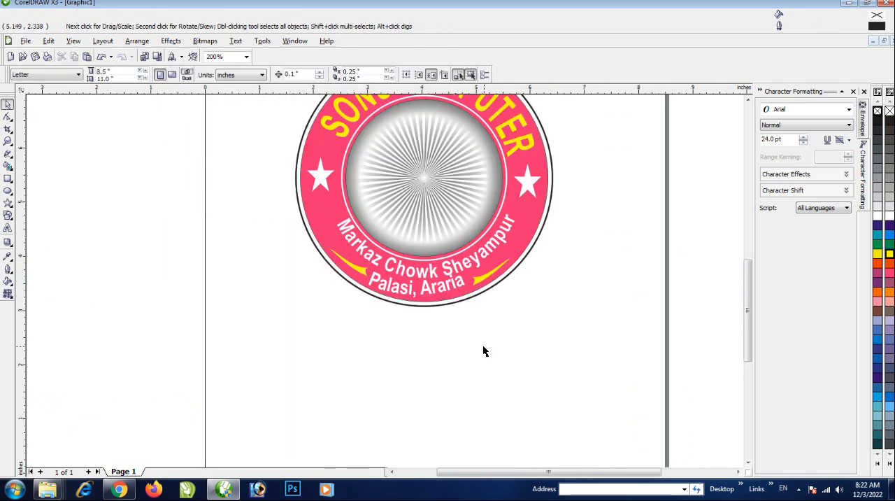
scroll(496, 360, "down", 1)
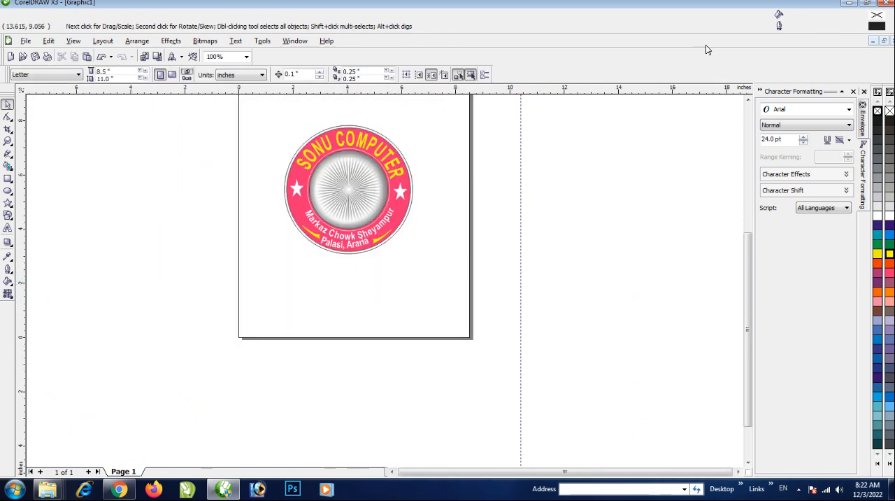
Bring the portrait screenshot file from the desktop into the drawing and position it at the page's right edge, beside the emblem
left_click(848, 3)
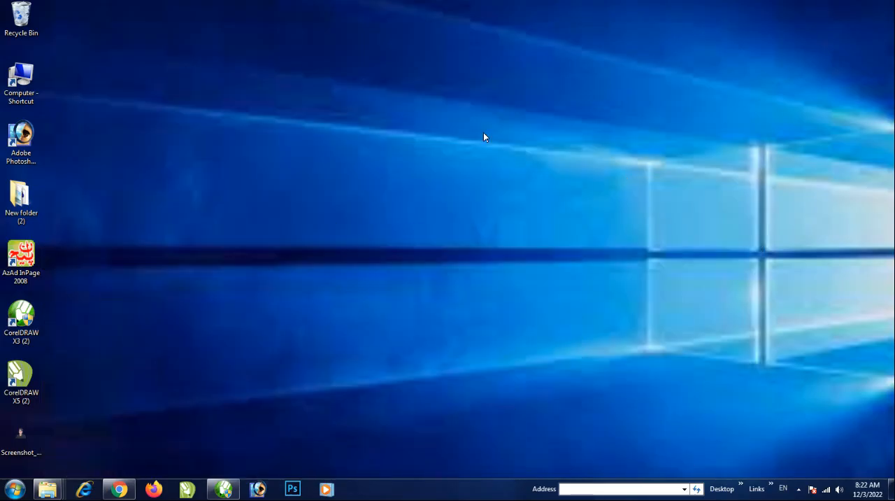
left_click(22, 437)
left_click_drag(21, 441, 230, 483)
left_click(223, 489)
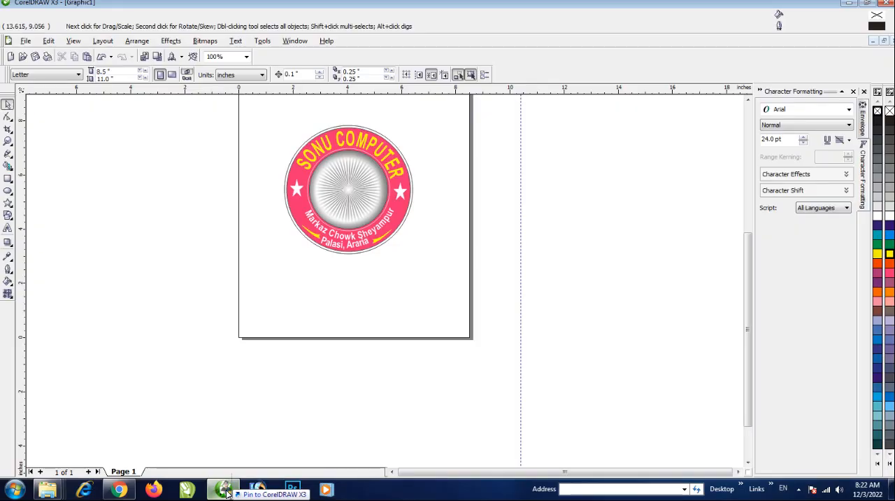
key("ctrl+v")
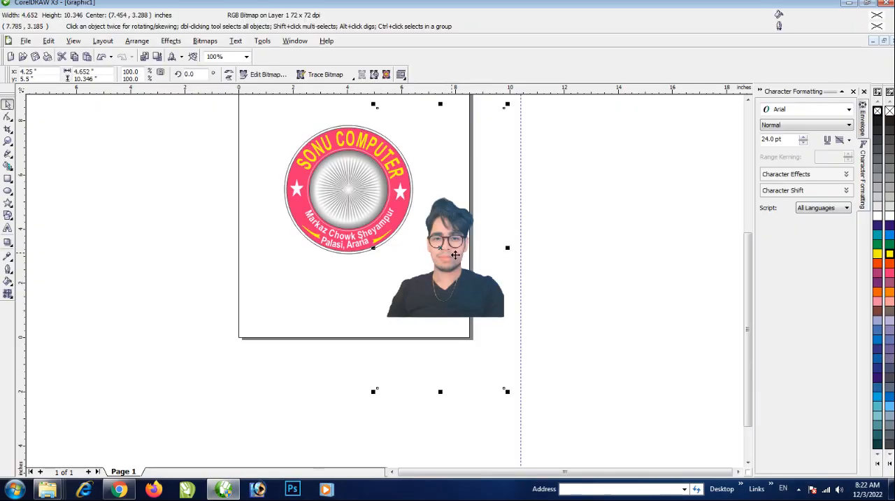
left_click_drag(458, 256, 537, 279)
Crop the empty area above the portrait by lowering the bitmap's two upper corner nodes to just above the hair
left_click(8, 117)
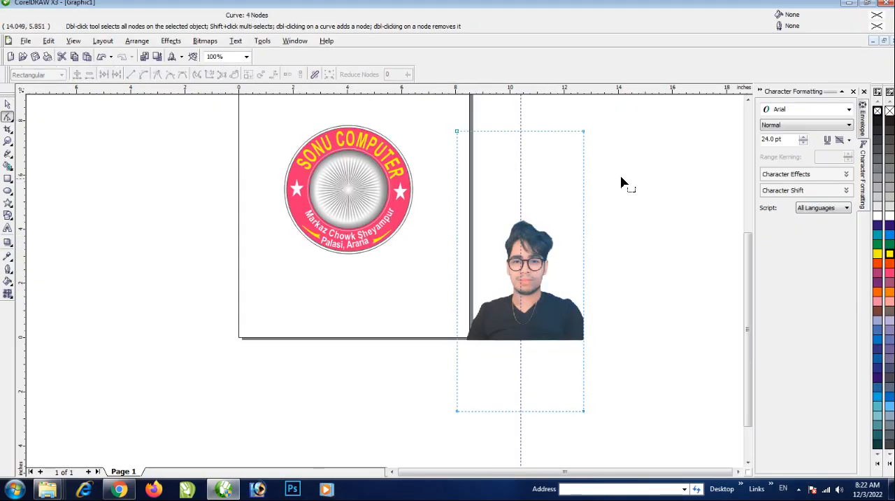
left_click_drag(573, 120, 421, 177)
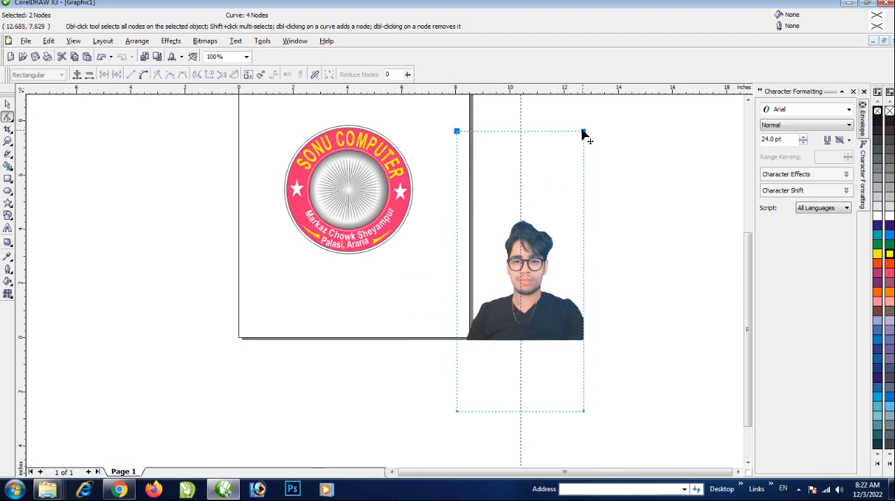
left_click_drag(584, 135, 585, 214)
Dismiss the audio device pop-up and crop the bitmap's empty areas below and to the left of the figure
left_click_drag(423, 377, 647, 444)
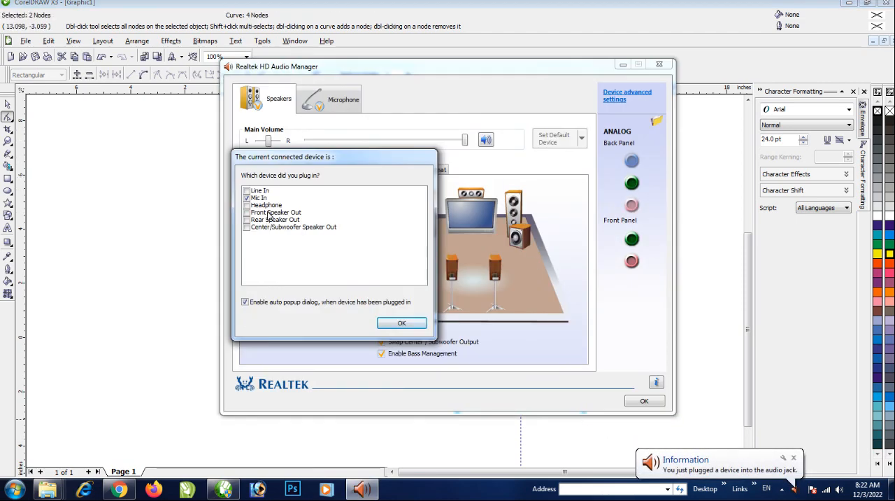
left_click(402, 323)
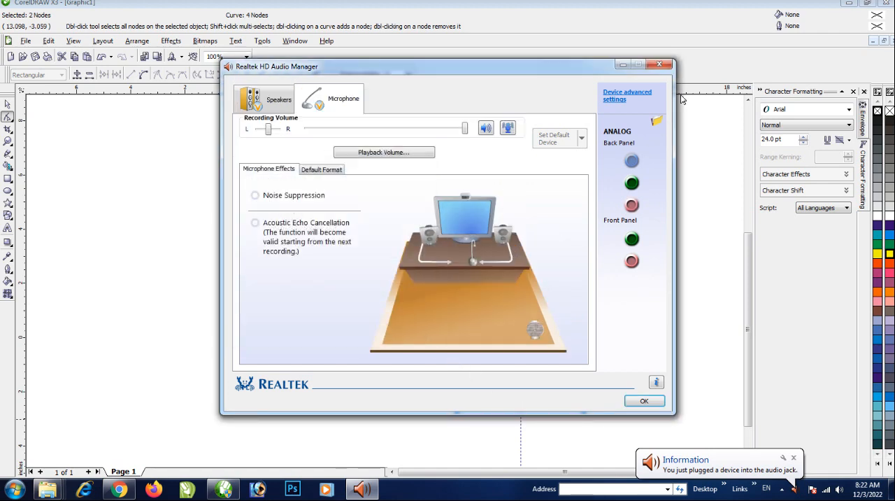
left_click(658, 65)
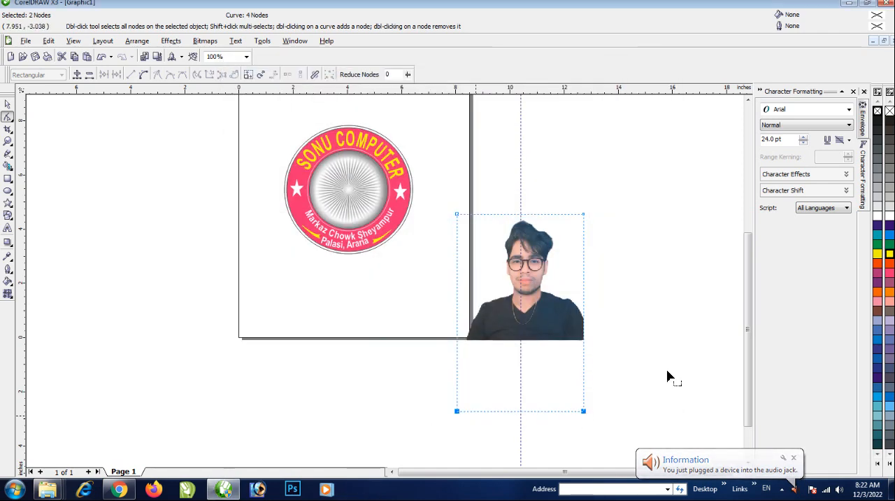
left_click_drag(583, 411, 586, 342)
left_click_drag(450, 200, 468, 344)
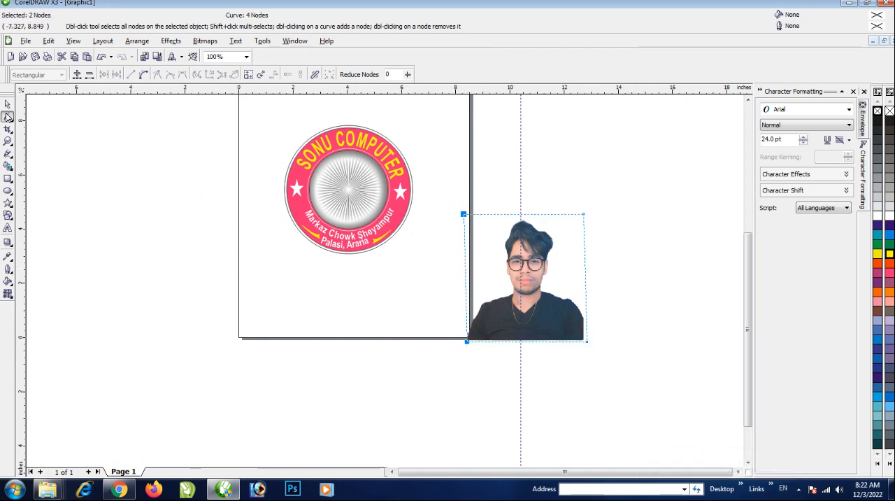
left_click(7, 104)
Apply a Tone Curve adjustment to the portrait's RGB channels
left_click(169, 42)
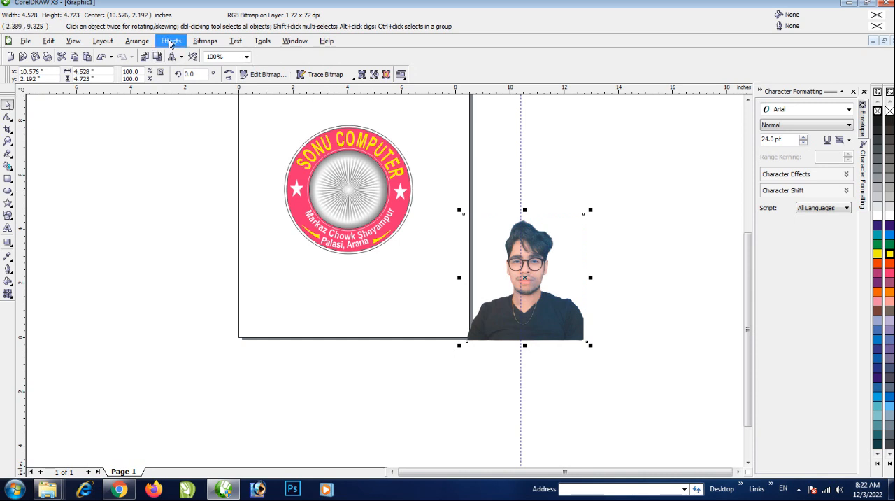
mouse_move(172, 56)
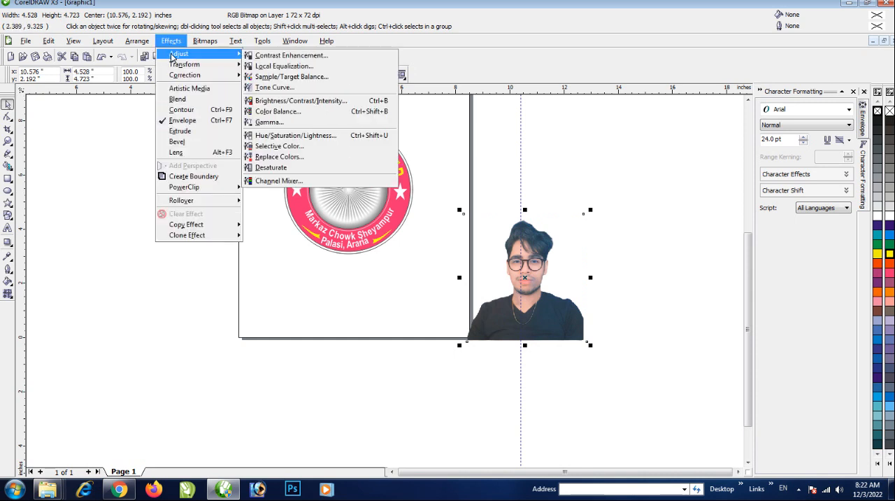
left_click(293, 86)
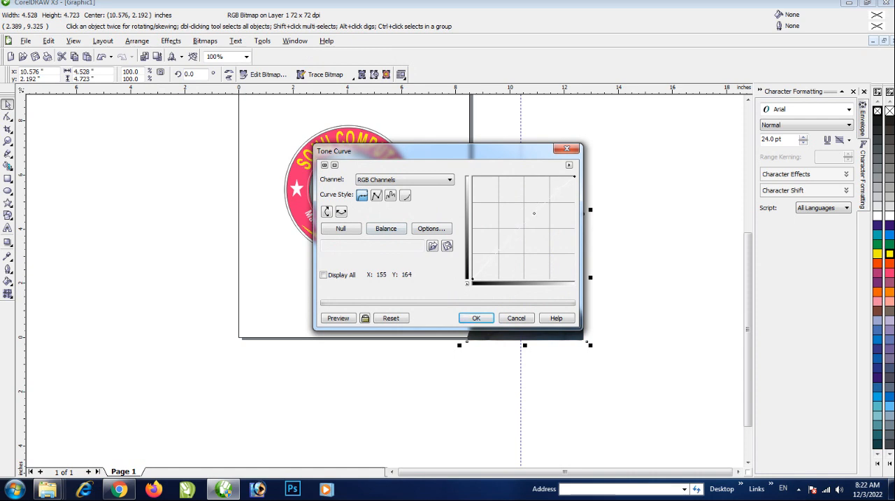
left_click(476, 318)
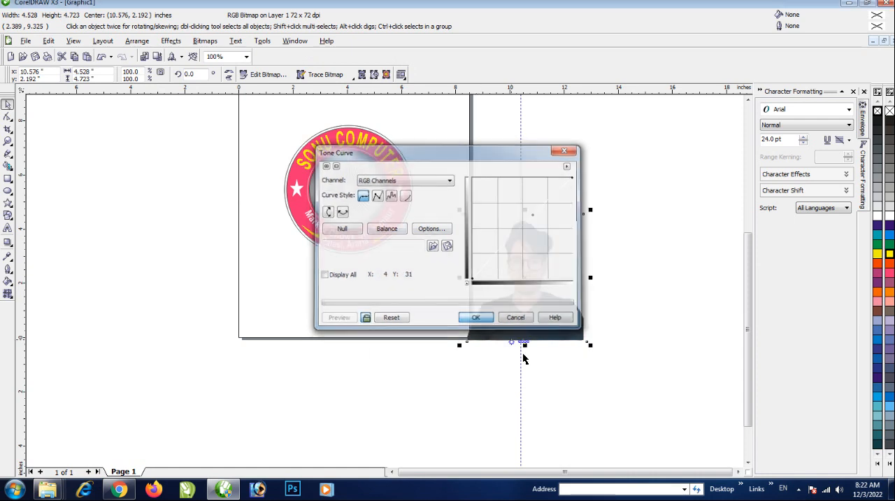
Scale the portrait down to 60.5%, about 2.74 inches wide, and move it to the emblem's lower right
left_click_drag(561, 321, 505, 336)
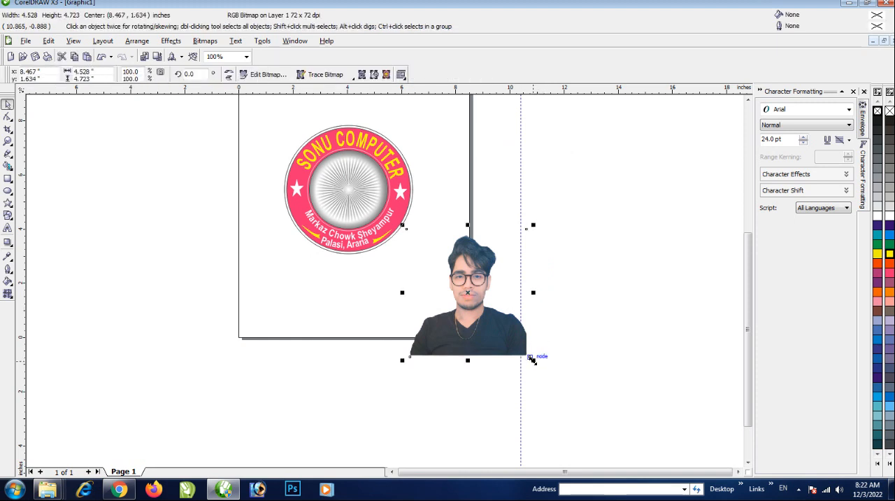
left_click_drag(533, 361, 485, 310)
left_click_drag(435, 291, 448, 296)
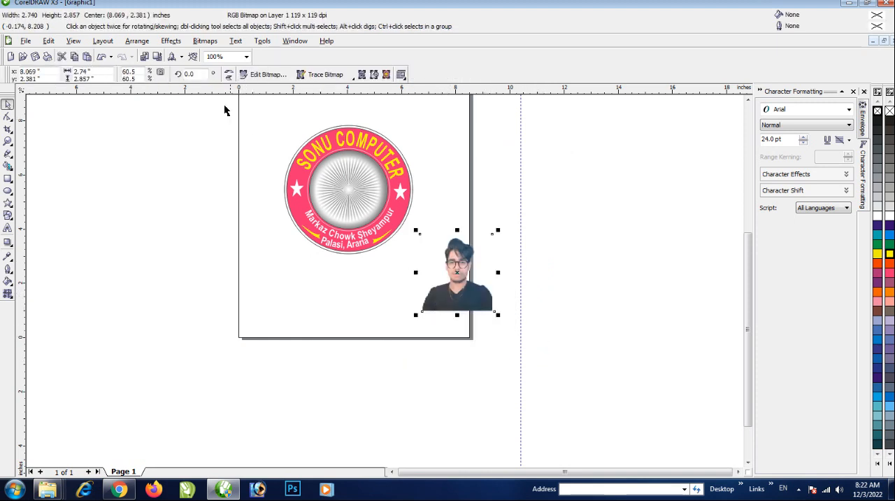
PowerClip the portrait inside the white-outlined circle around the sunburst
left_click(168, 43)
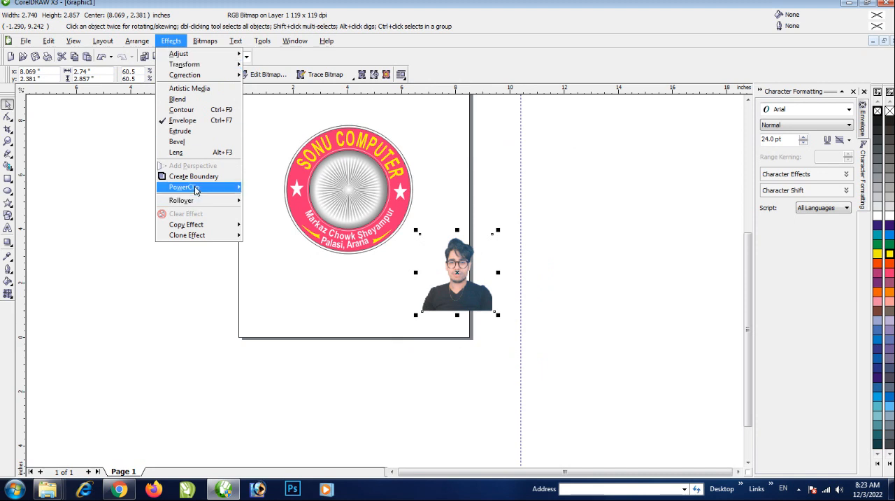
mouse_move(222, 188)
left_click(288, 189)
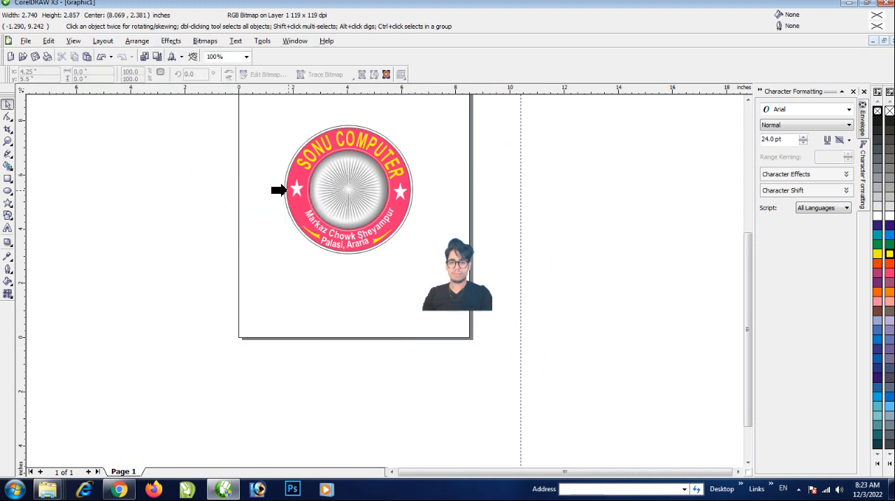
left_click(336, 202)
scroll(345, 199, "up", 2)
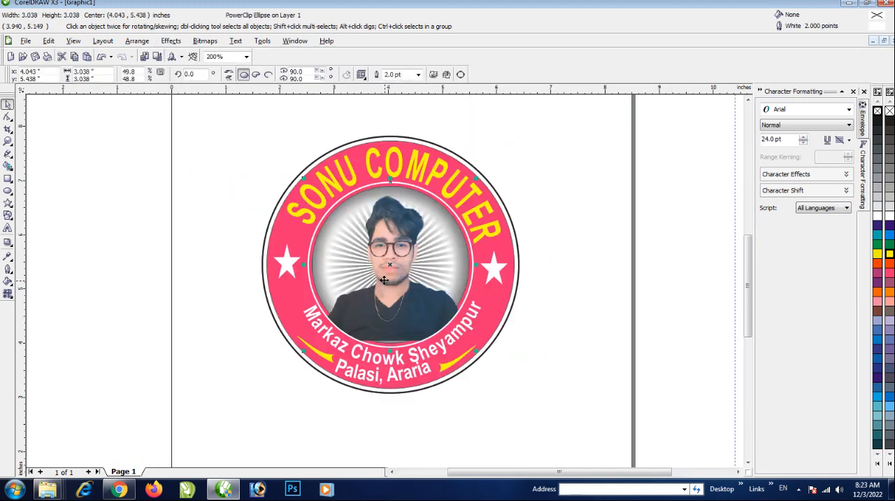
Edit the PowerClip contents, shift the portrait slightly upward inside the circle and finish editing
right_click(395, 270)
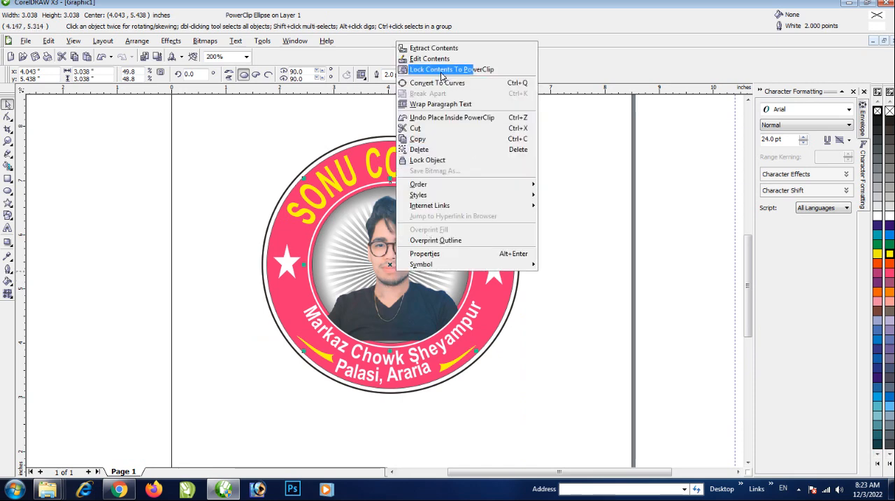
left_click(479, 58)
left_click(391, 271)
left_click_drag(382, 286, 381, 276)
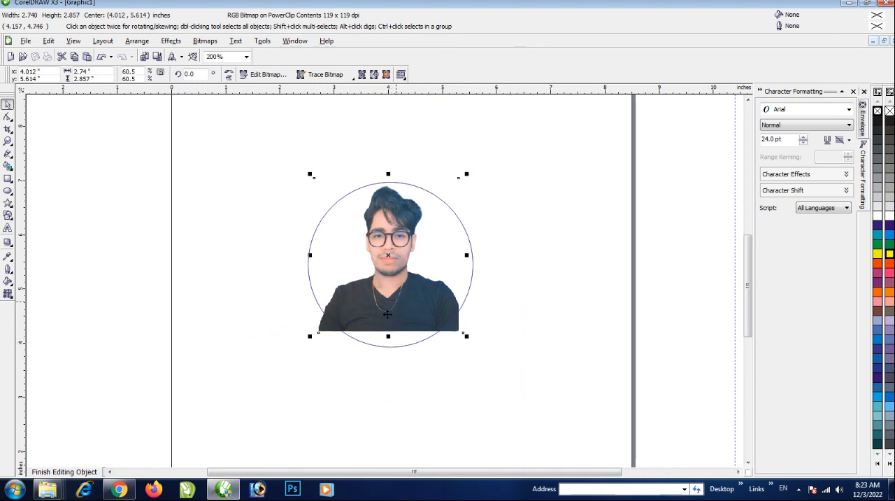
left_click(70, 471)
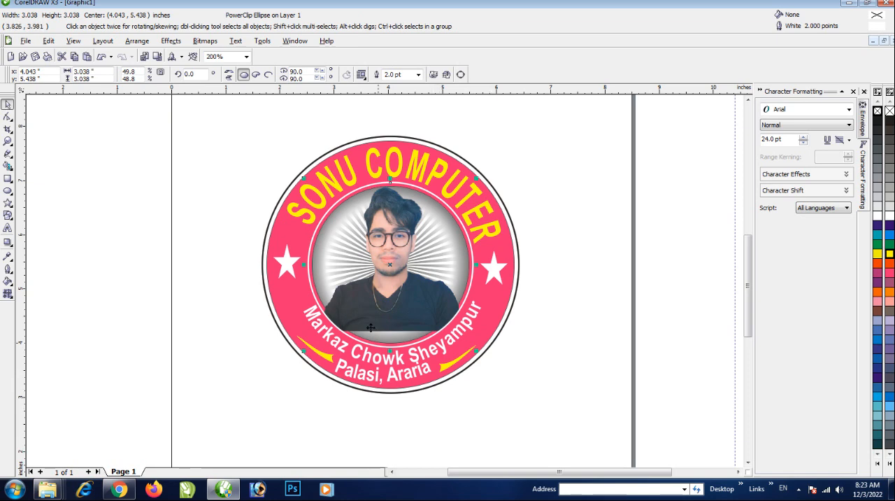
Undo the portrait's upward shift and its PowerClip placement so it is a separate object outside the emblem again
scroll(384, 280, "up", 1)
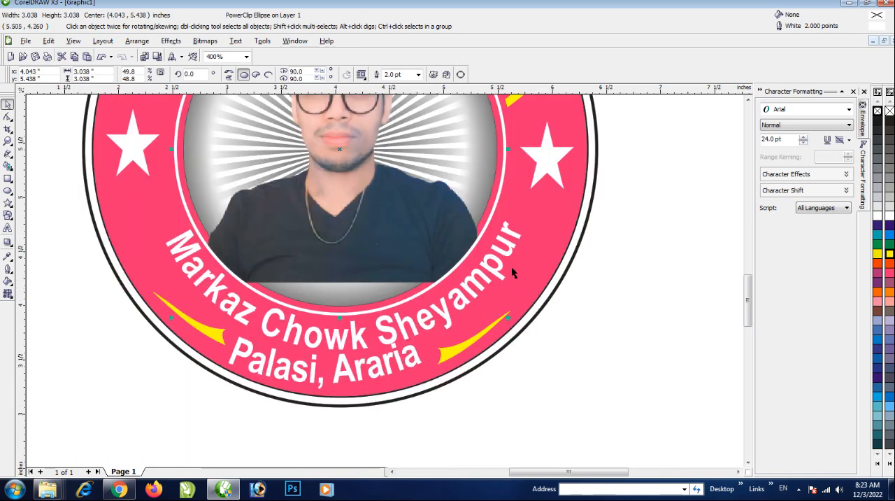
scroll(511, 267, "up", 1)
scroll(303, 267, "down", 2)
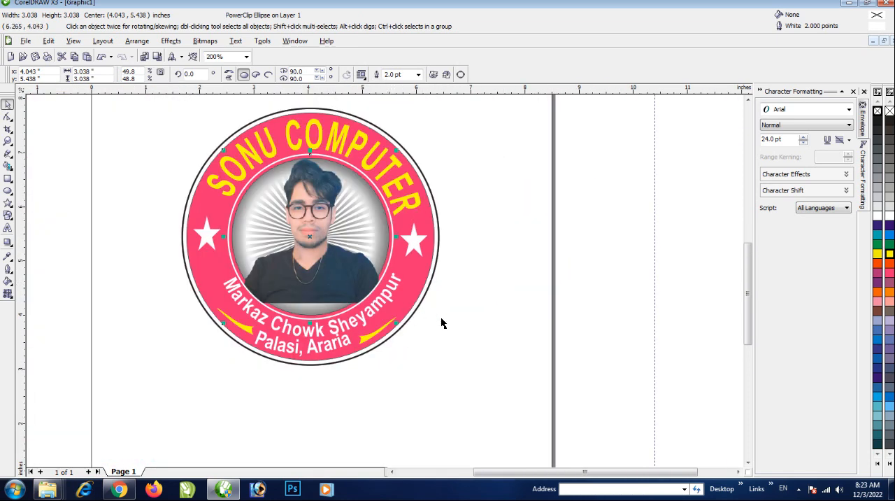
key("ctrl+z")
key("ctrl+z")
key("ctrl+z")
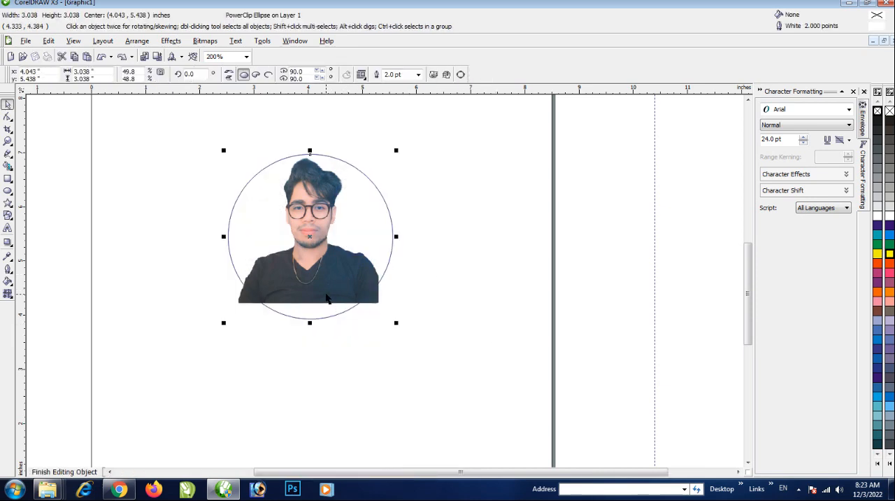
key("ctrl+z")
key("ctrl+z")
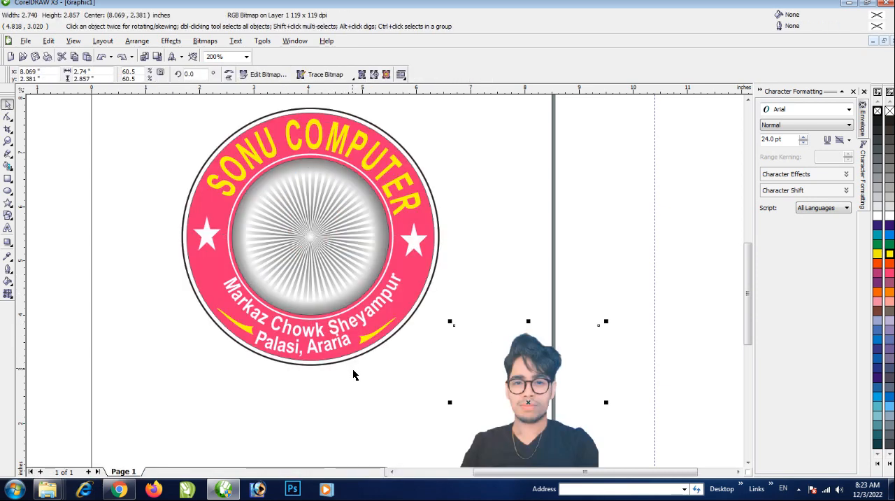
Move the white circle outline out of the emblem and delete it
left_click(332, 270)
left_click_drag(332, 269, 544, 299)
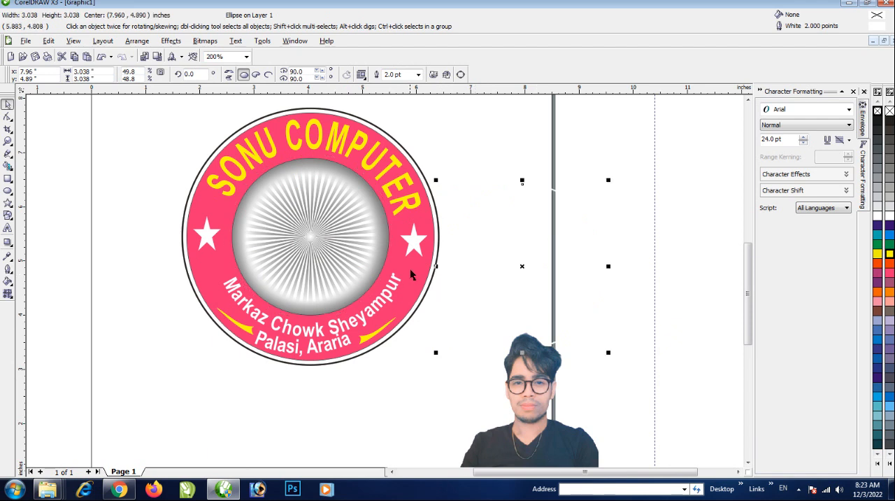
left_click(520, 282)
Create a rollover from the portrait bitmap
left_click(544, 378)
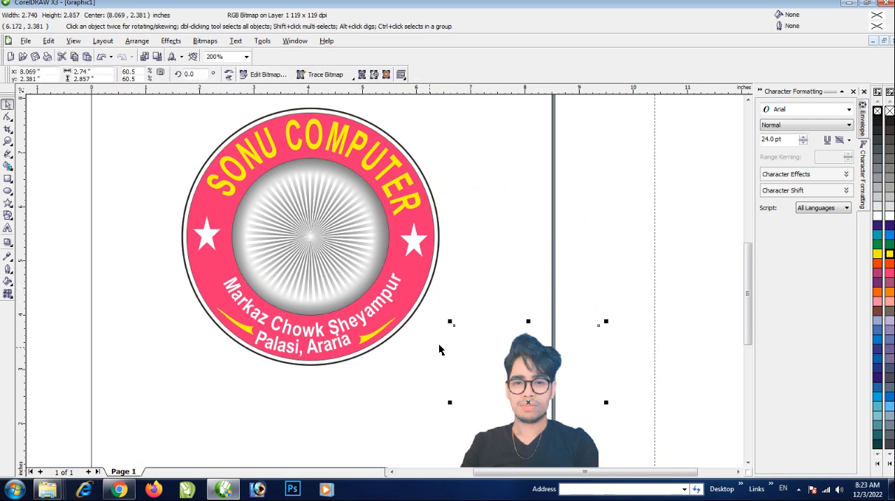
left_click(172, 41)
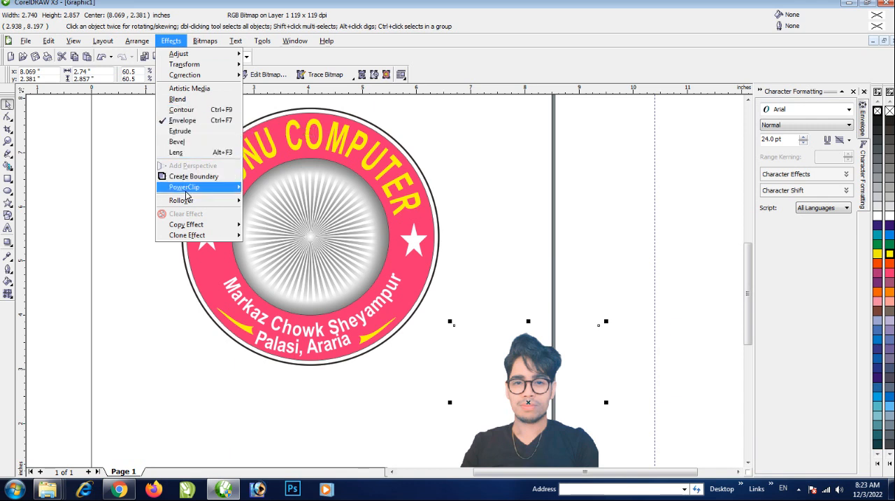
mouse_move(188, 201)
left_click(298, 203)
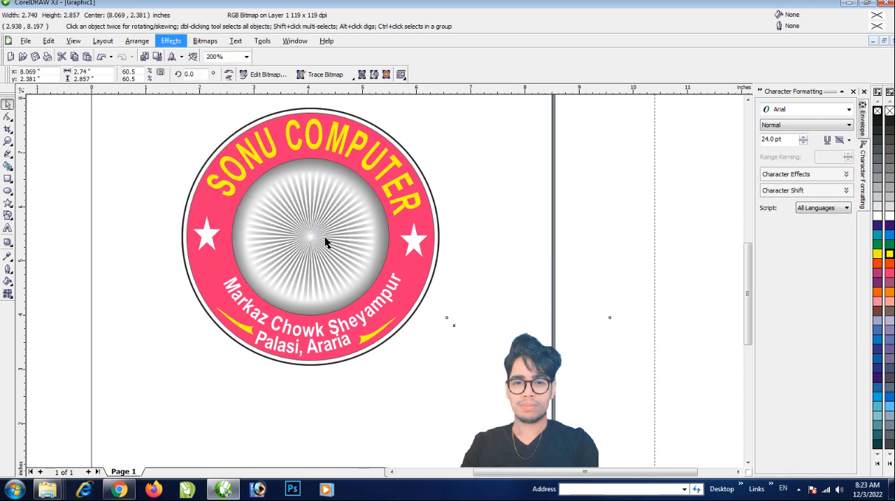
Try to place the portrait rollover inside the emblem's center with PowerClip and open its contents for editing
left_click(517, 391)
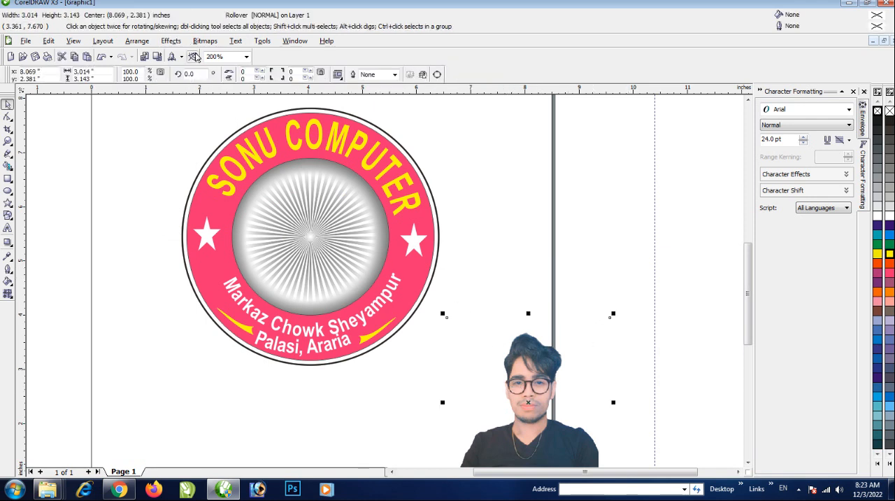
left_click(169, 43)
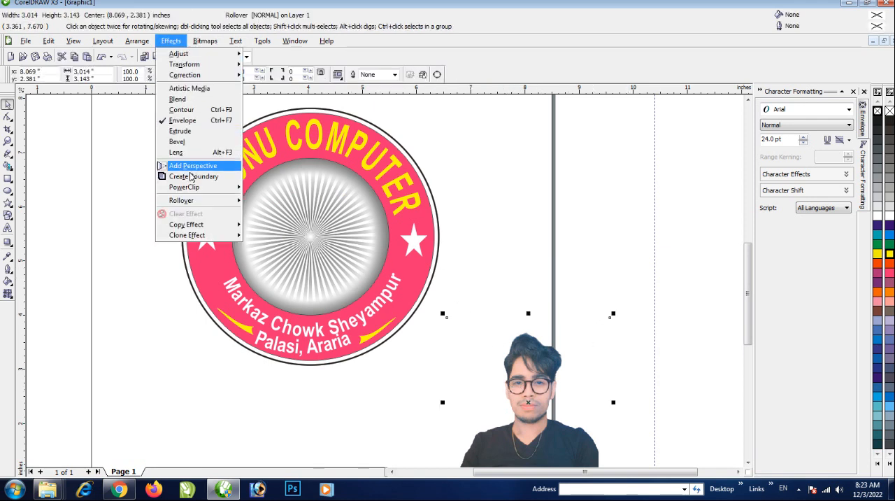
mouse_move(183, 187)
left_click(307, 190)
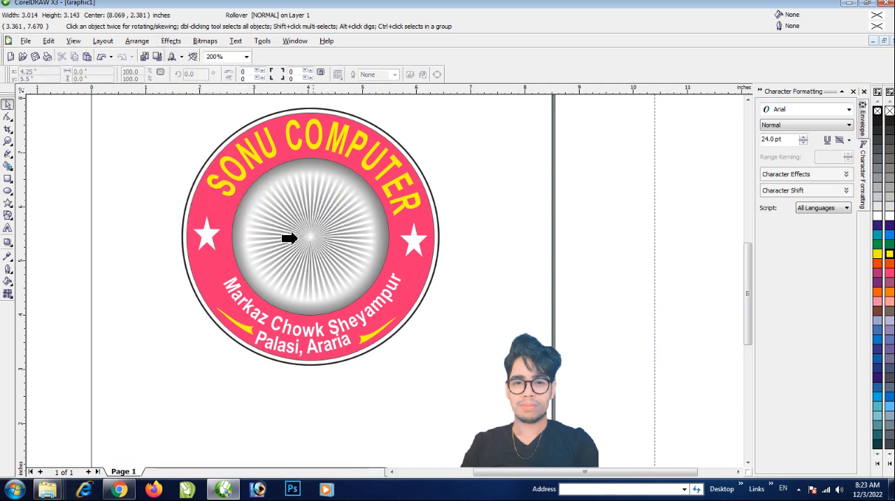
left_click(301, 243)
right_click(310, 243)
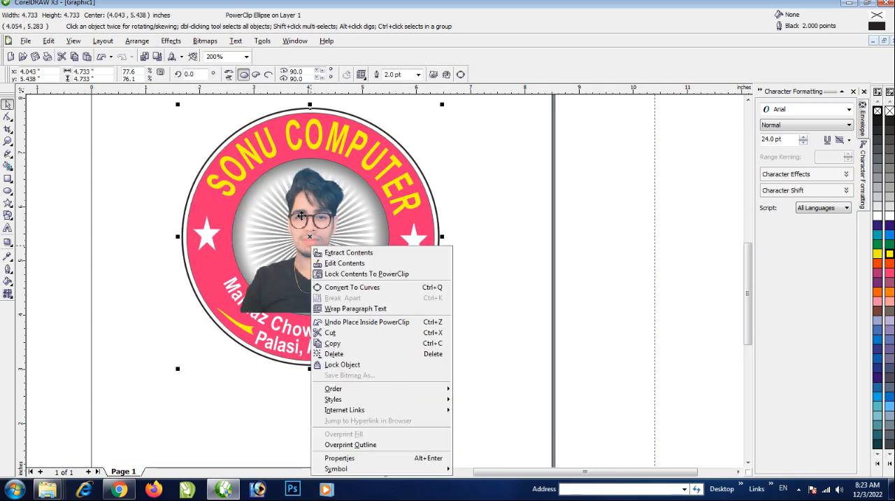
left_click(344, 263)
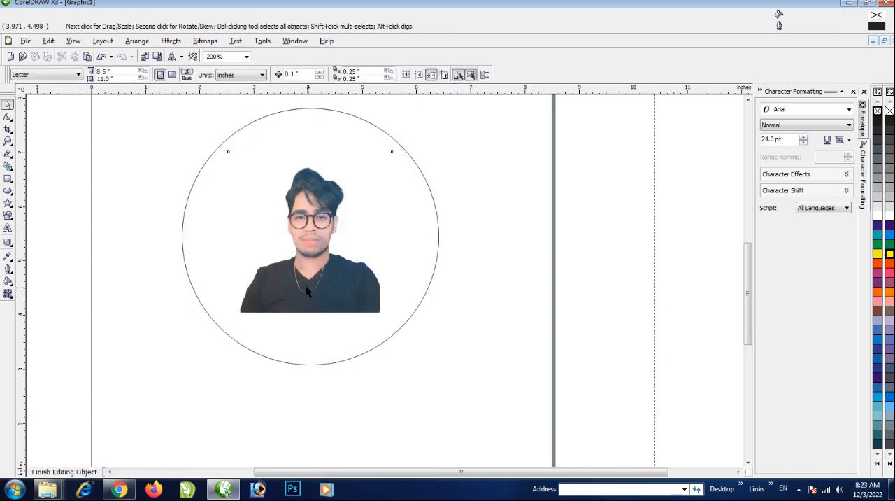
key("ctrl+z")
key("ctrl+z")
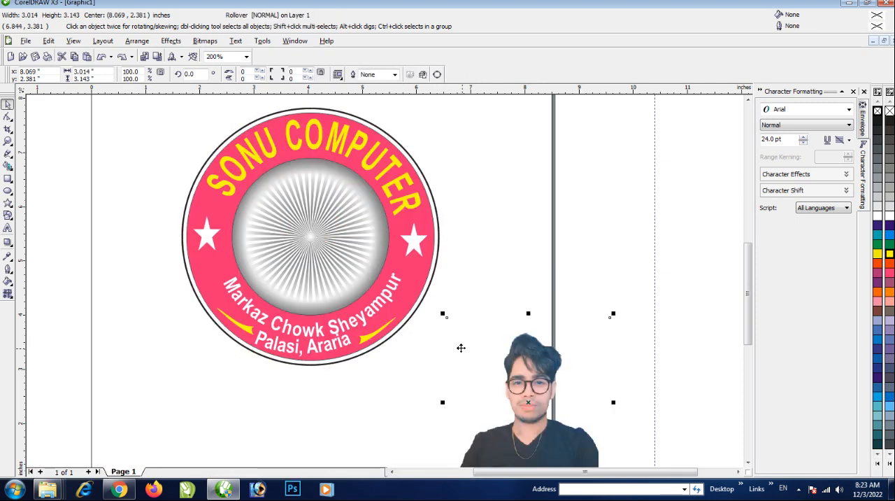
Delete the unfilled outer circle with the black 2-point outline around the emblem
left_click(397, 331)
left_click(343, 252)
left_click(466, 312)
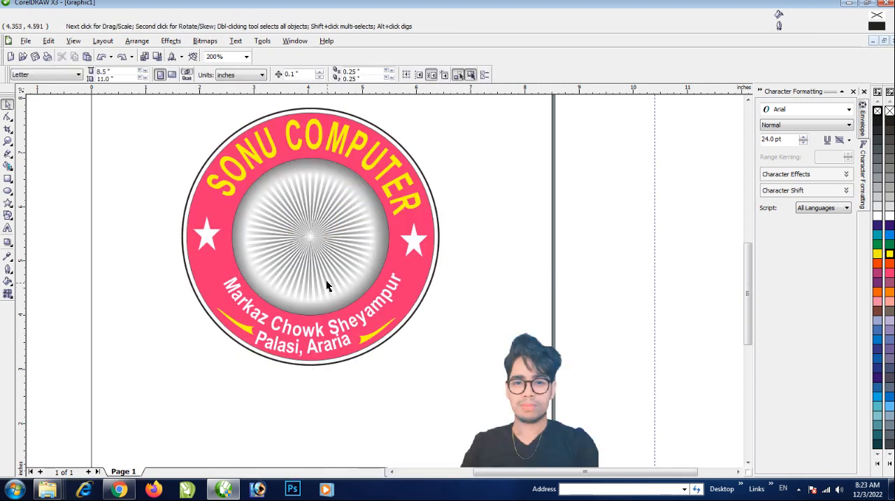
left_click(328, 281)
key("Delete")
Place the portrait rollover inside the emblem's central sunburst circle with PowerClip and deselect it
left_click(525, 399)
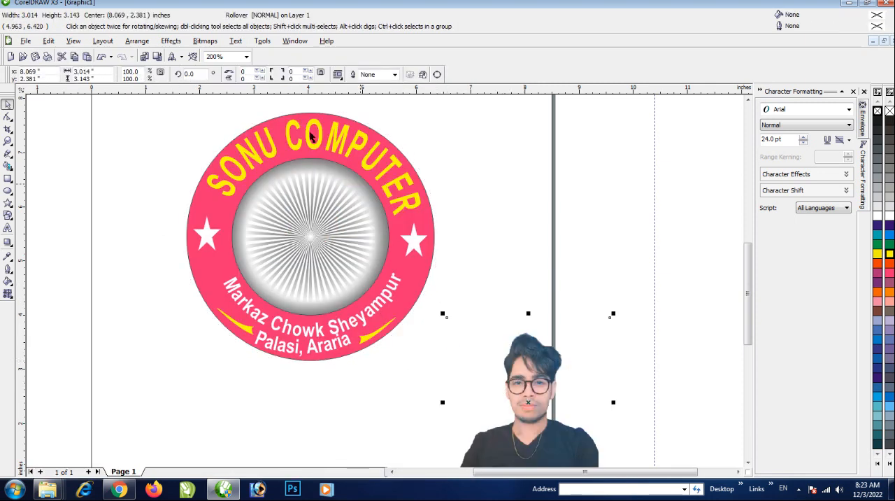
left_click(170, 41)
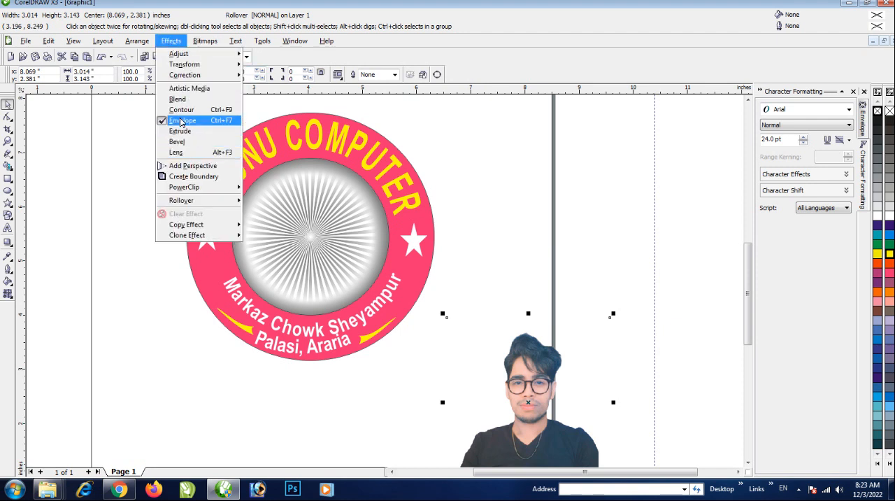
mouse_move(189, 187)
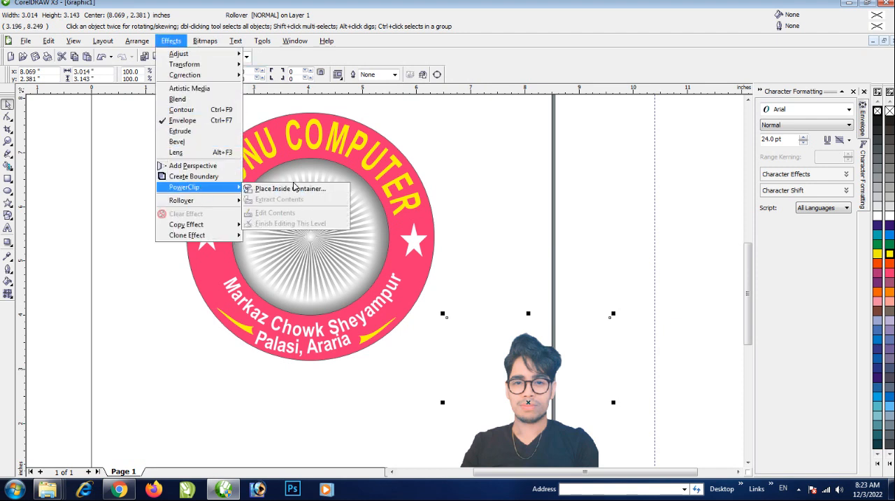
left_click(293, 188)
left_click(308, 243)
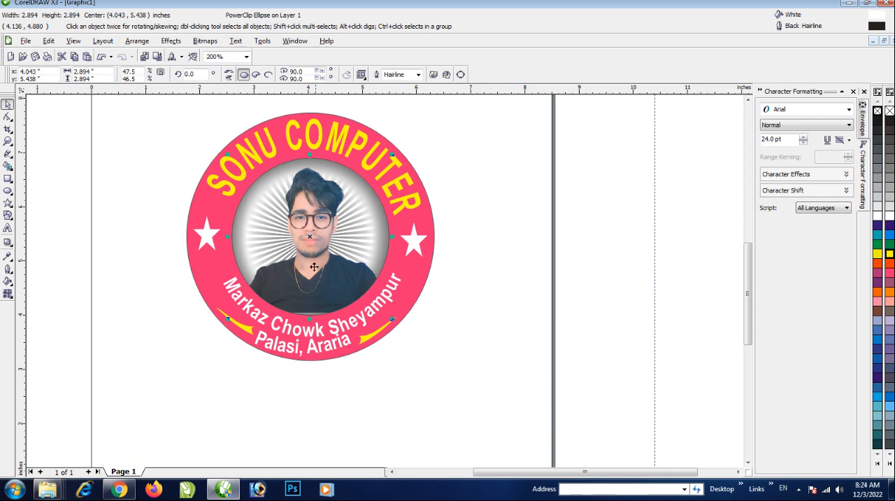
left_click(484, 310)
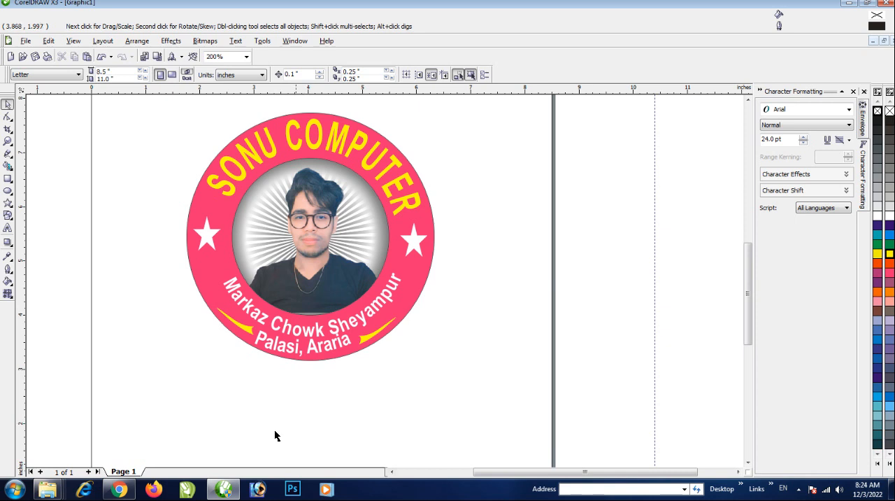
right_click(307, 295)
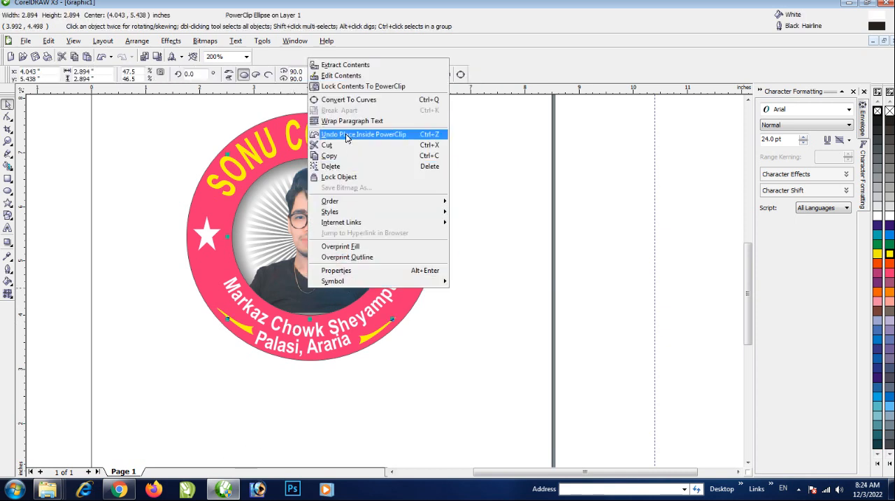
left_click(447, 346)
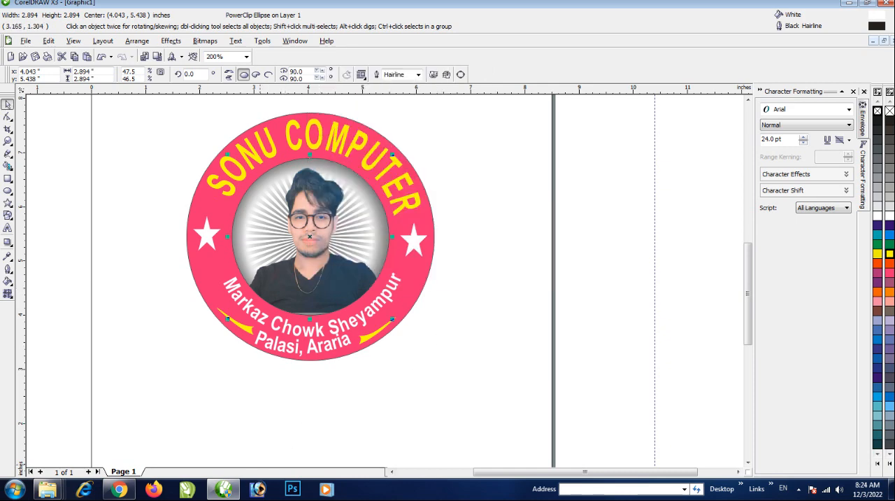
Switch to Chrome and search Google Images for "Leptop"
left_click(119, 489)
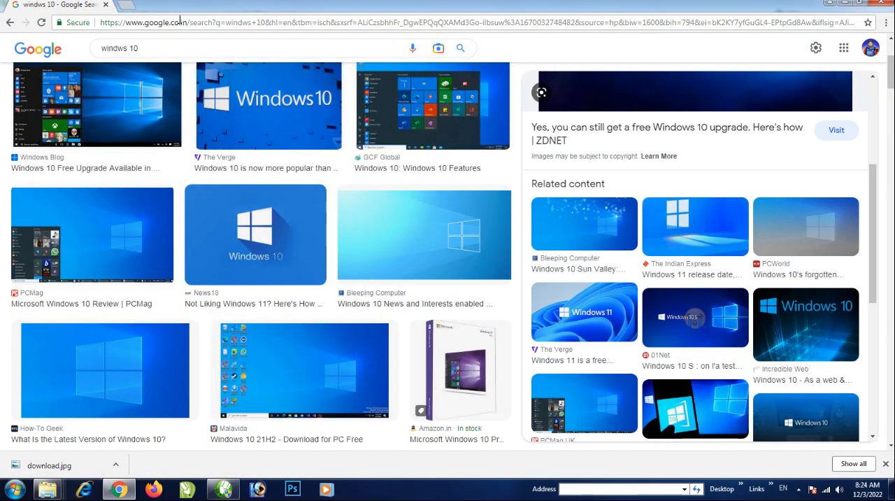
left_click(179, 22)
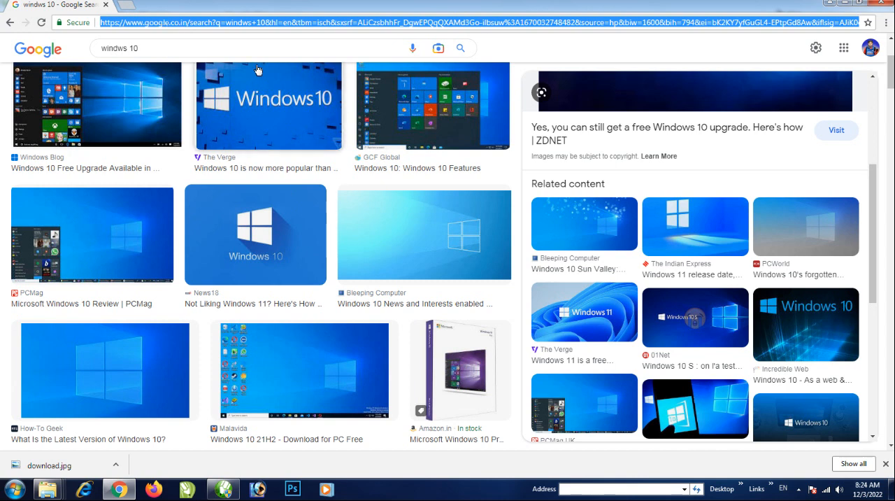
left_click_drag(182, 48, 51, 50)
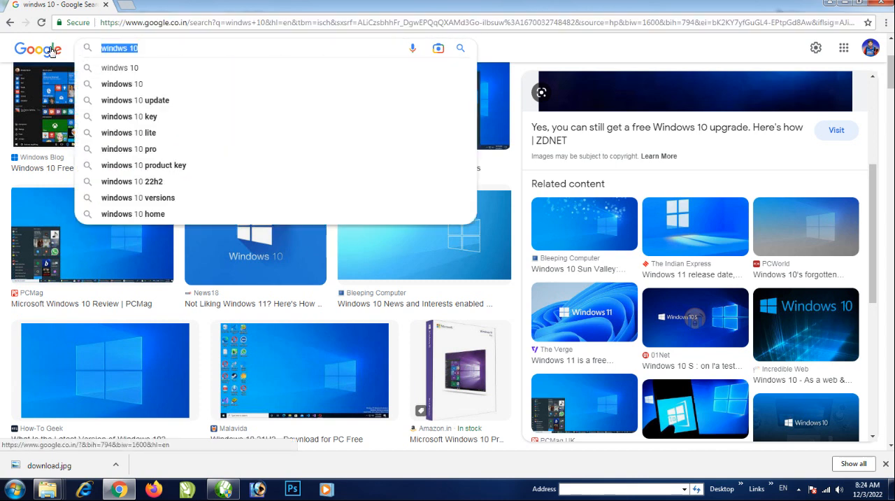
type("Leptop")
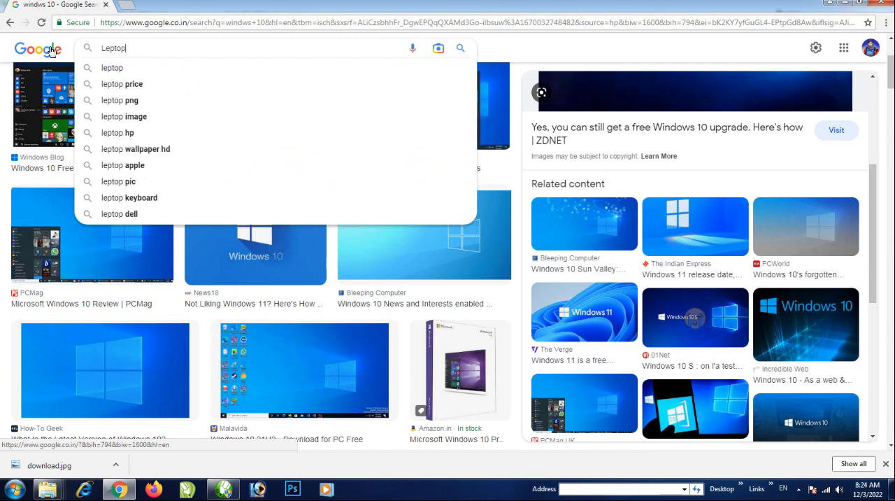
key("Return")
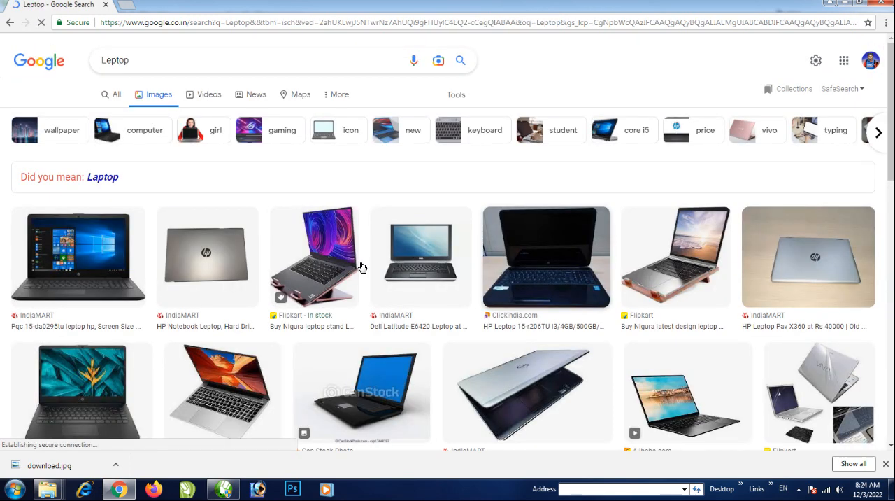
Find the black VTEX laptop picture in the image results and save it as a JPEG in the Documents library
scroll(391, 280, "down", 2)
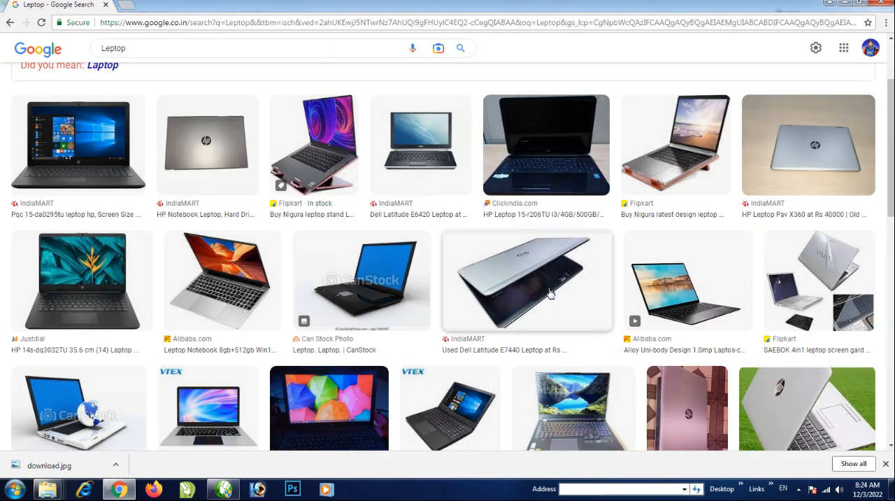
scroll(539, 297, "down", 3)
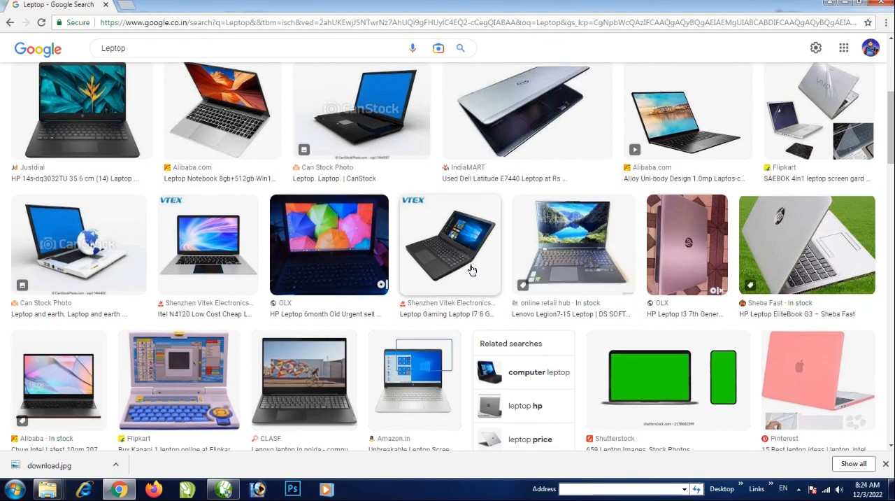
scroll(471, 264, "down", 5)
scroll(434, 317, "down", 3)
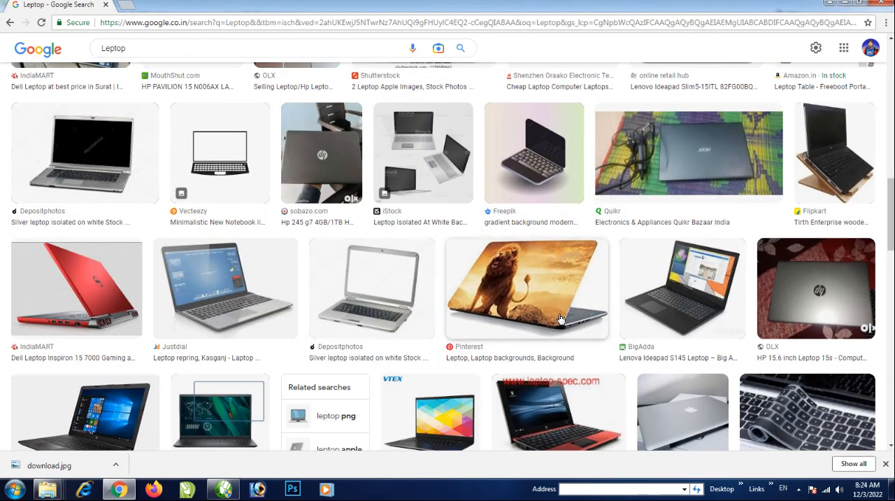
scroll(482, 307, "up", 5)
scroll(515, 276, "up", 3)
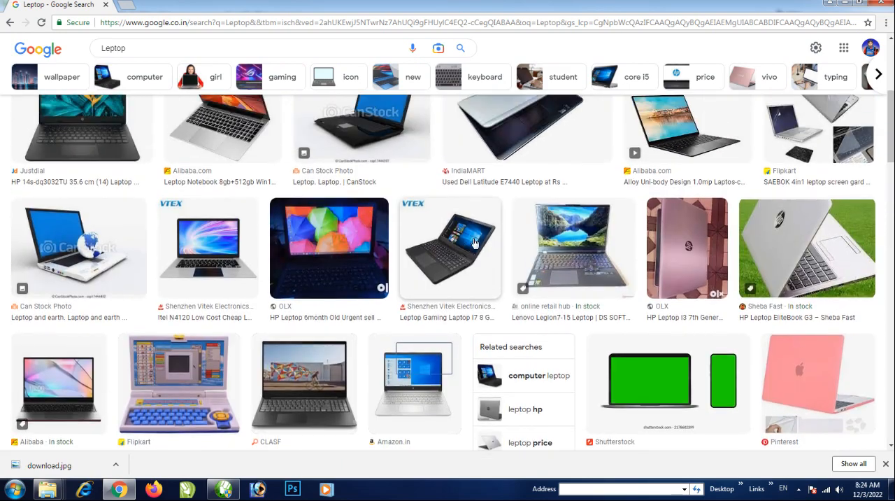
left_click(515, 277)
scroll(546, 283, "up", 5)
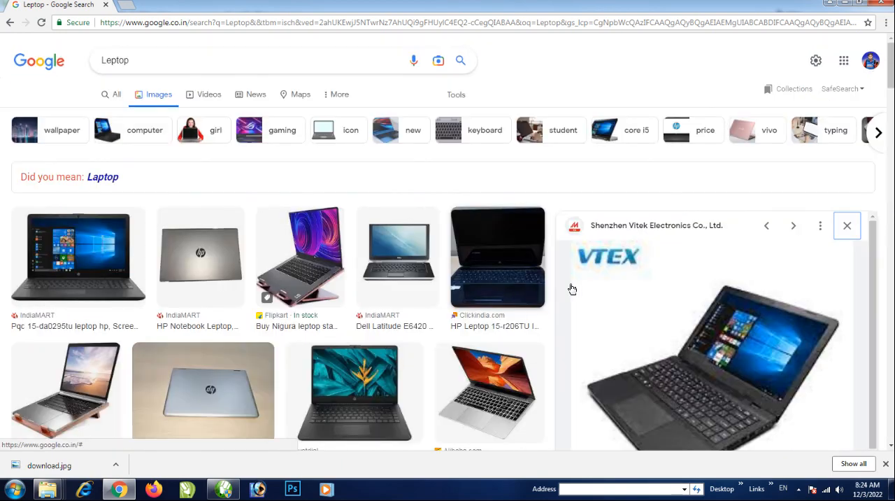
right_click(726, 316)
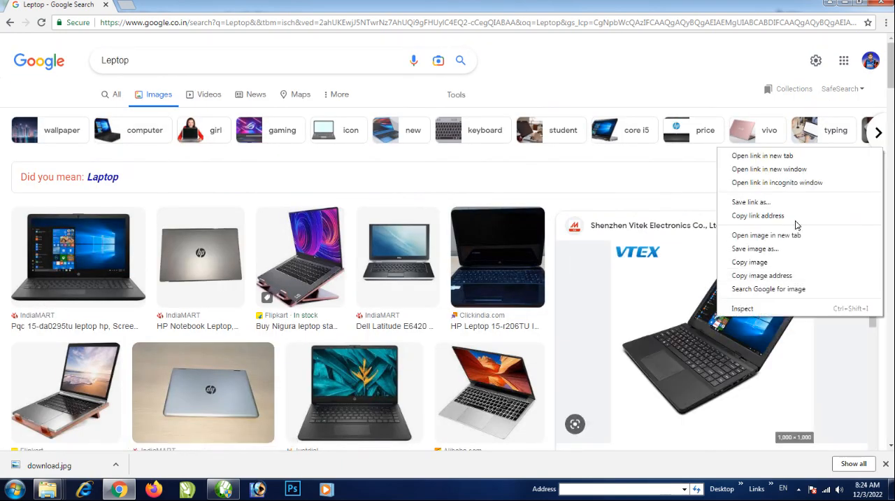
left_click(769, 249)
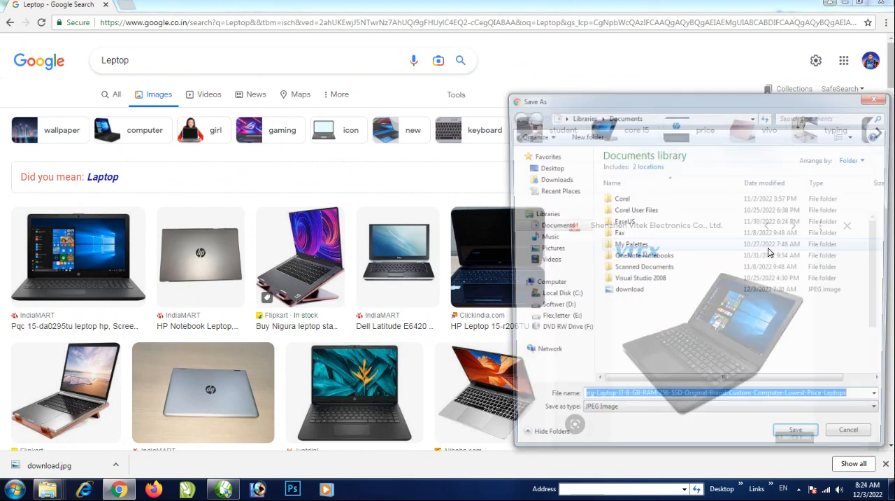
left_click(801, 442)
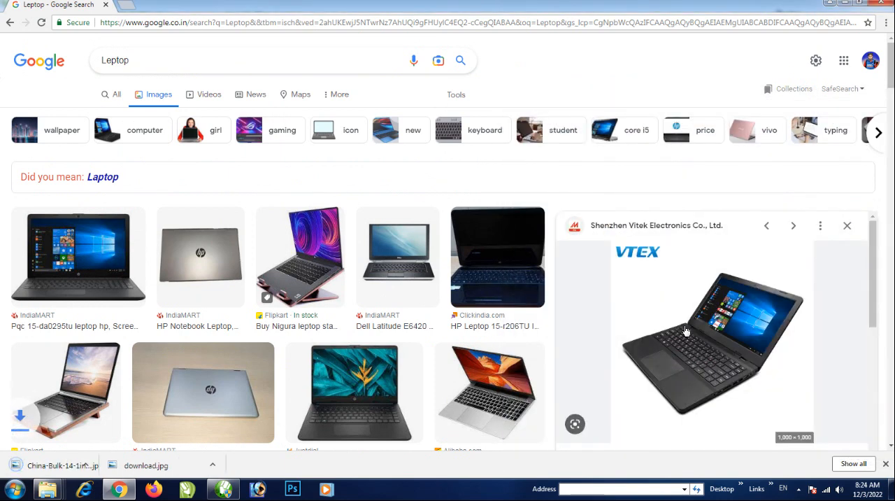
Upload the saved laptop JPEG to remove.bg in a new tab and download the 500 × 500 background-free preview
left_click(124, 6)
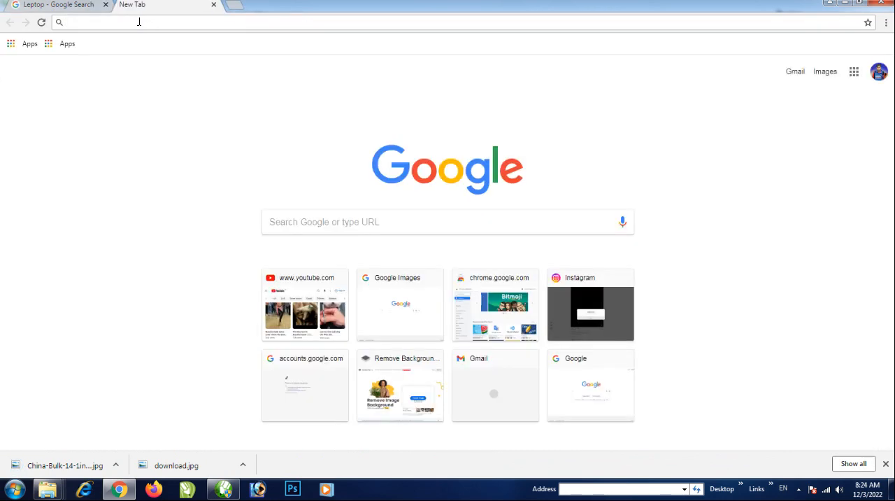
type("R")
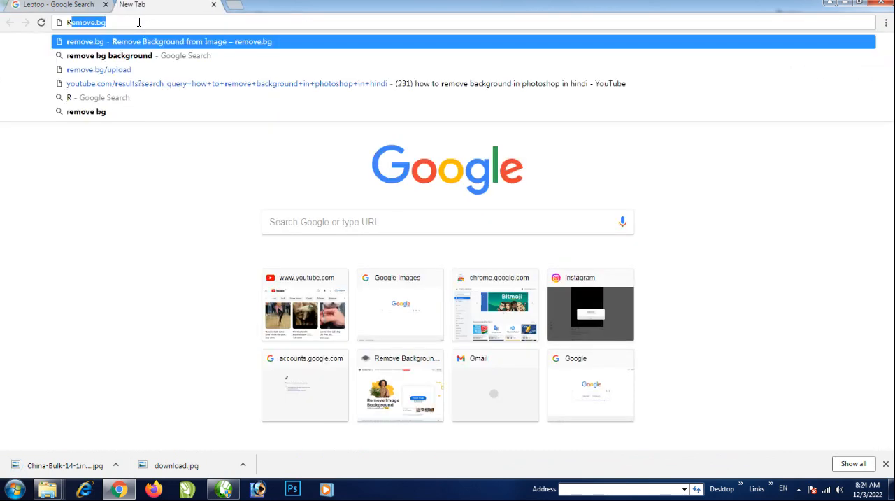
left_click(133, 55)
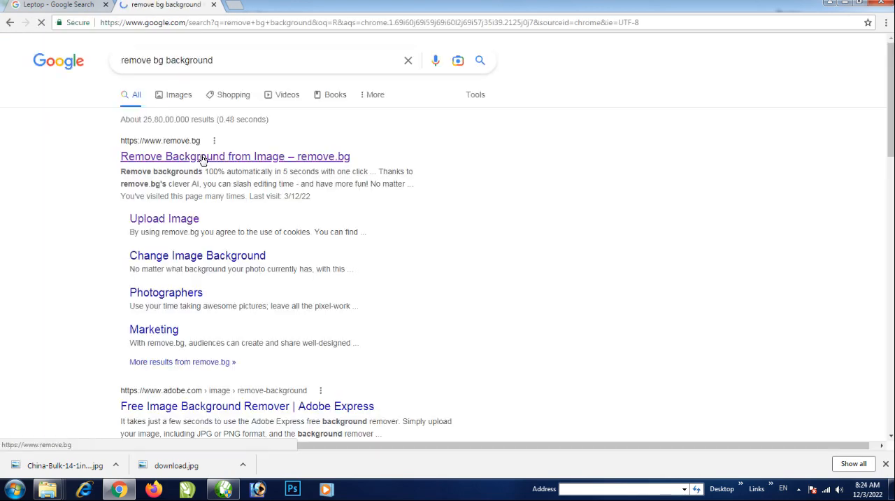
left_click(196, 161)
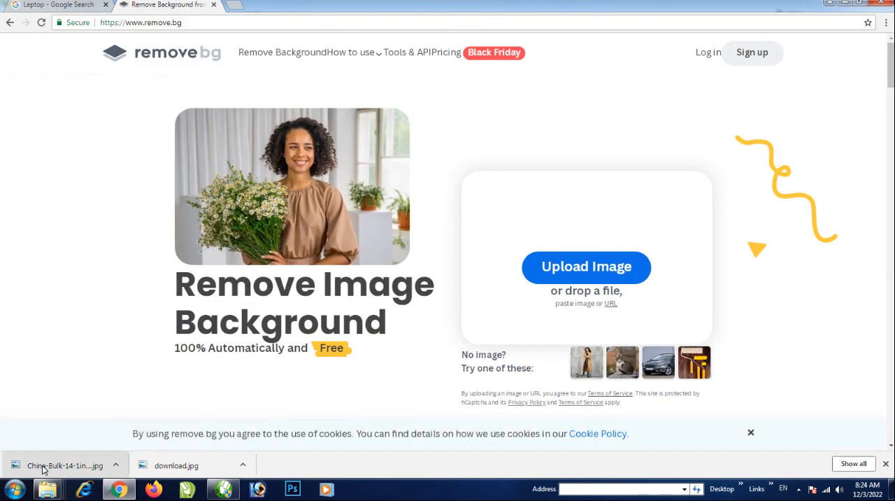
left_click_drag(44, 469, 282, 258)
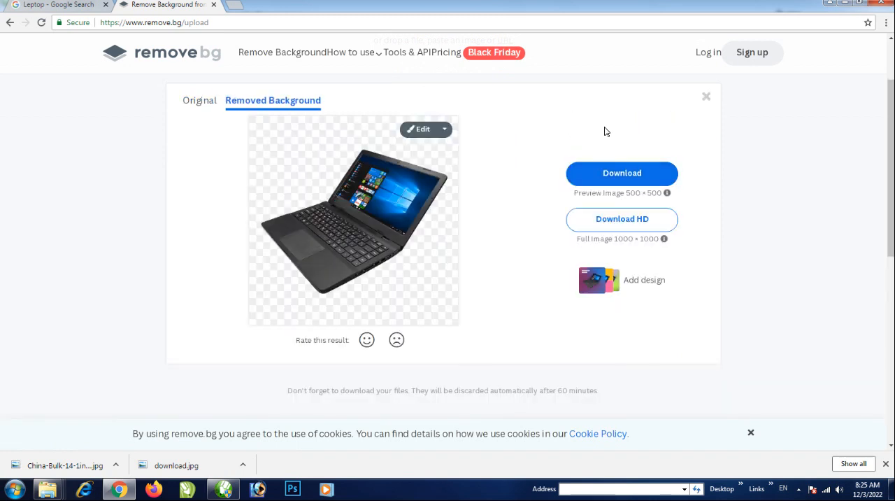
left_click(606, 174)
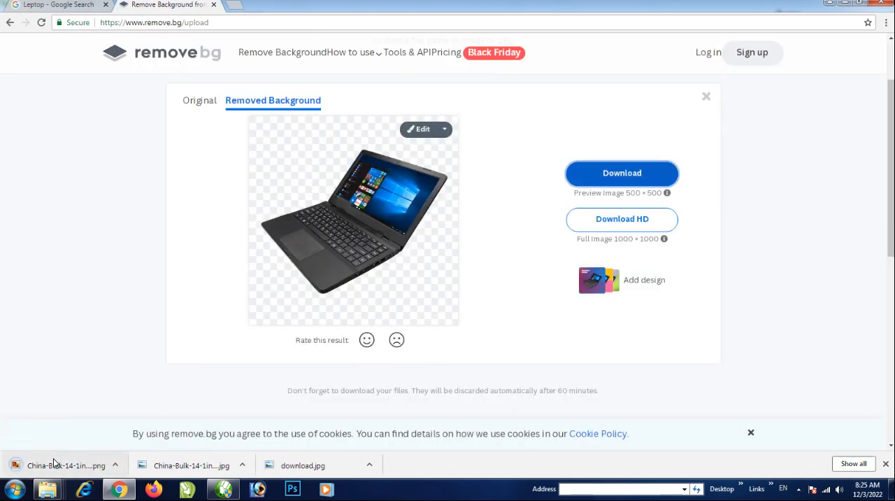
Bring the downloaded laptop PNG into the CorelDRAW drawing and scale it to about 0.98 inches square over the portrait's chest
left_click(223, 489)
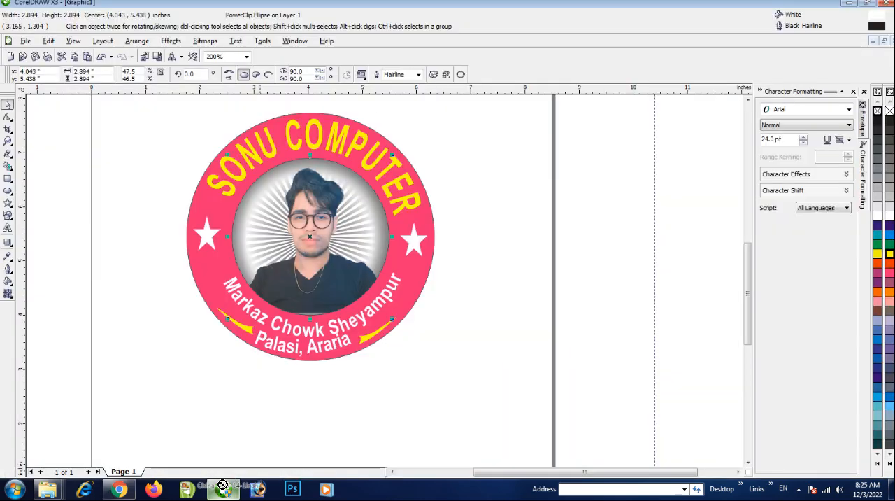
key("ctrl+v")
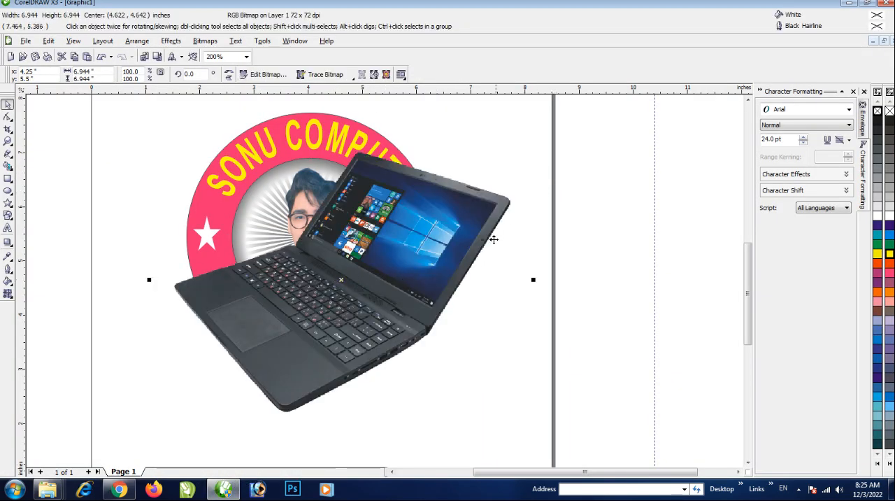
scroll(308, 318, "down", 1)
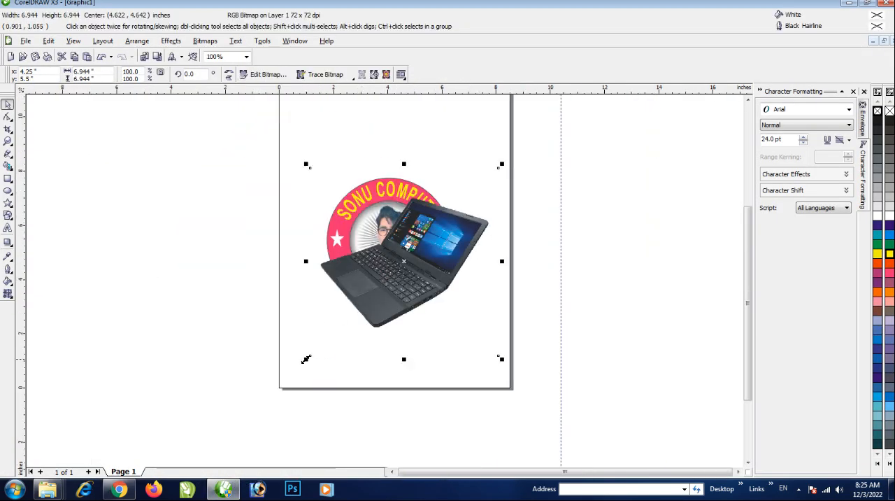
left_click_drag(306, 359, 483, 183)
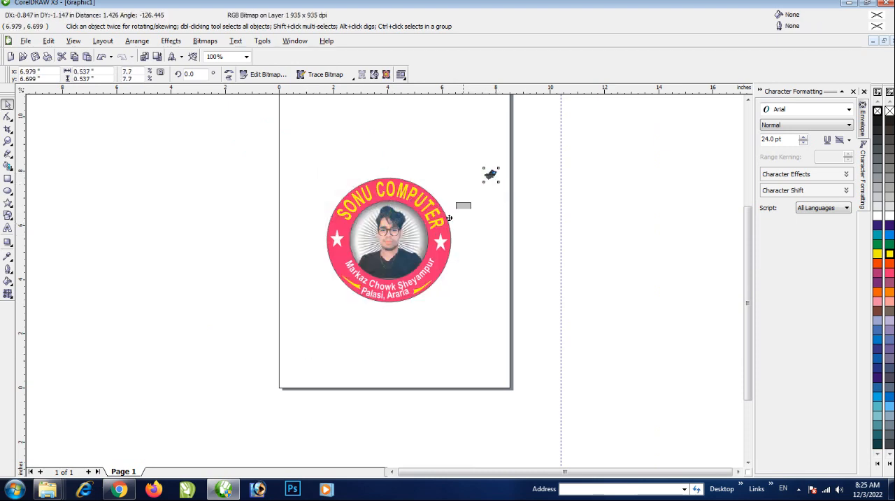
left_click_drag(449, 218, 398, 309)
scroll(388, 272, "up", 3)
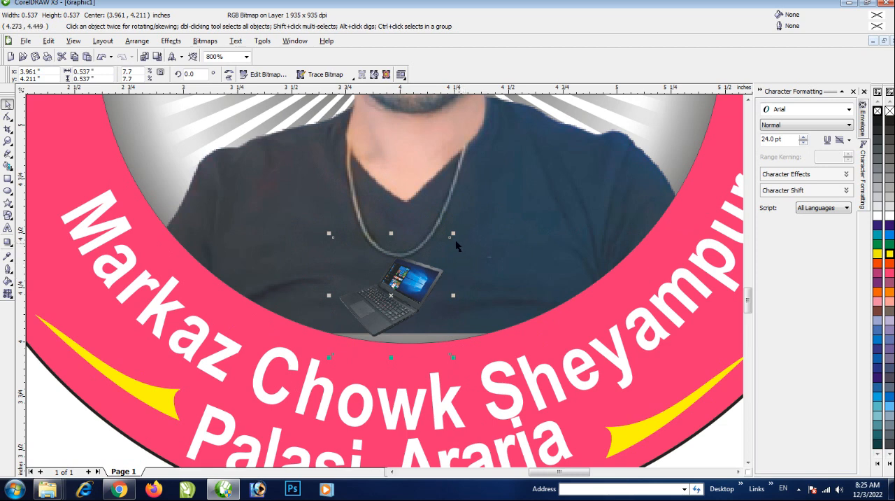
left_click_drag(453, 236, 550, 140)
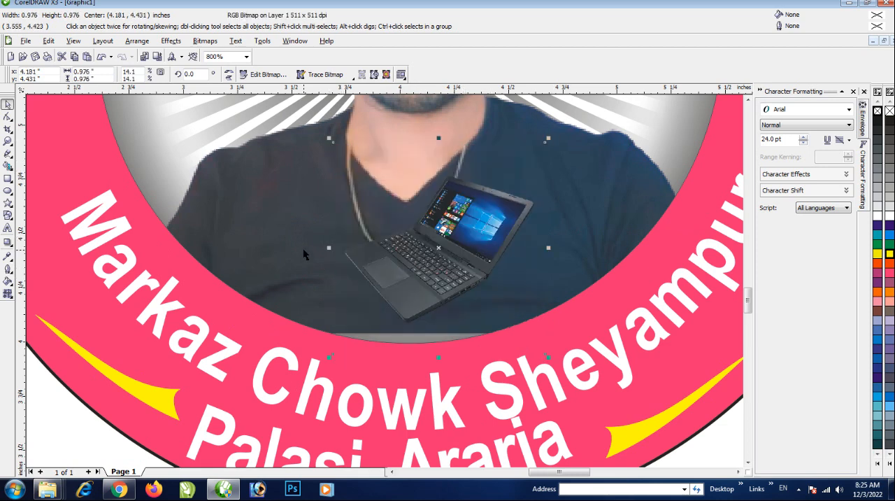
scroll(464, 311, "down", 1)
left_click(628, 359)
Edit the center circle's PowerClip contents to enlarge the portrait rollover to about 3.13 × 3.26 inches, and finish editing
left_click(402, 289)
right_click(366, 268)
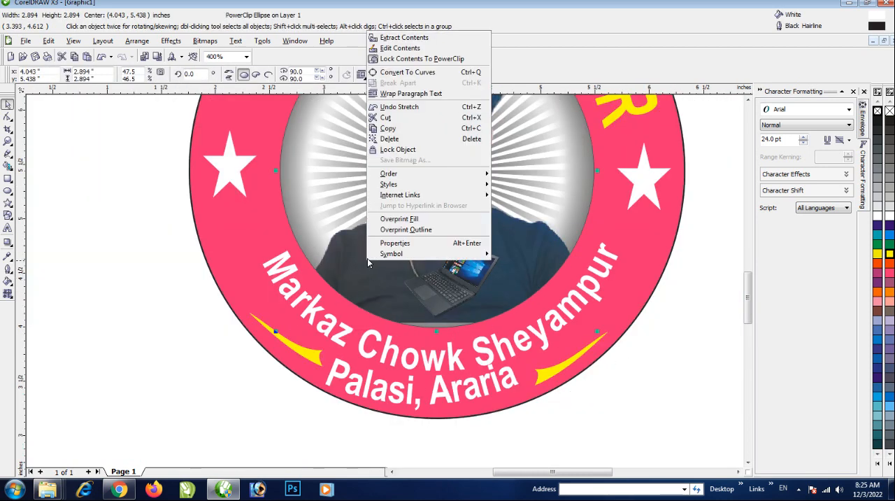
left_click(397, 48)
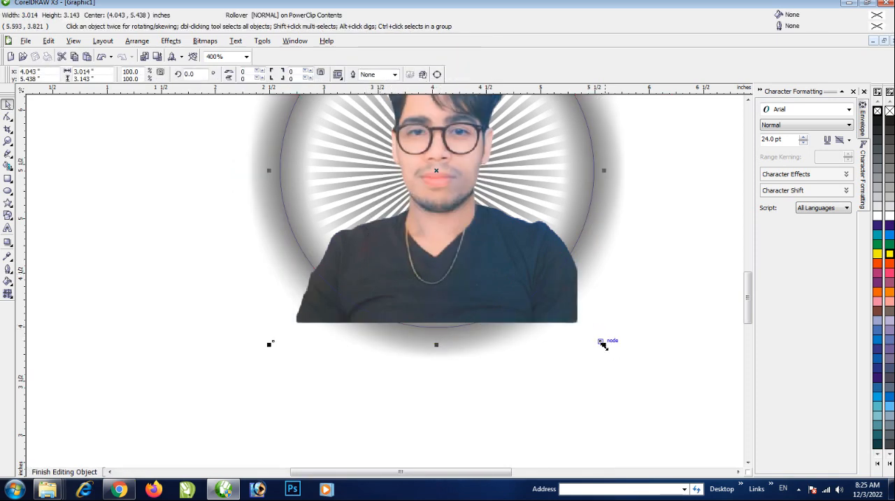
left_click_drag(603, 345, 616, 357)
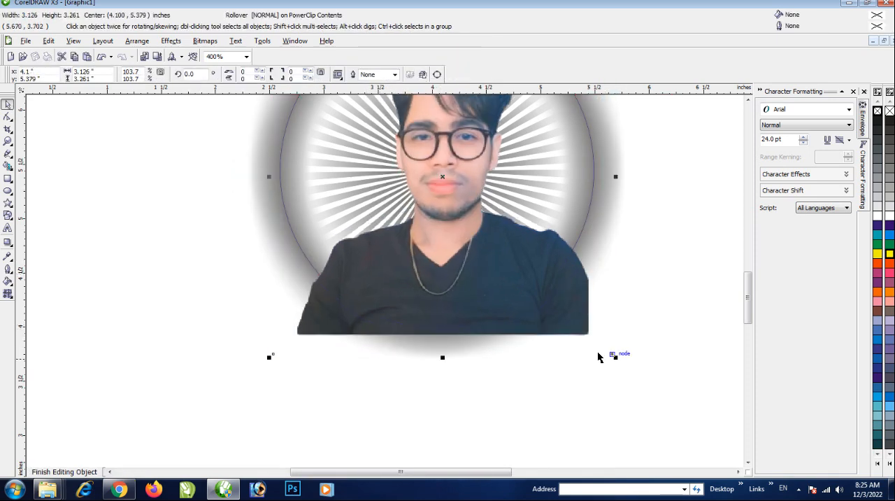
left_click(70, 473)
scroll(376, 316, "down", 2)
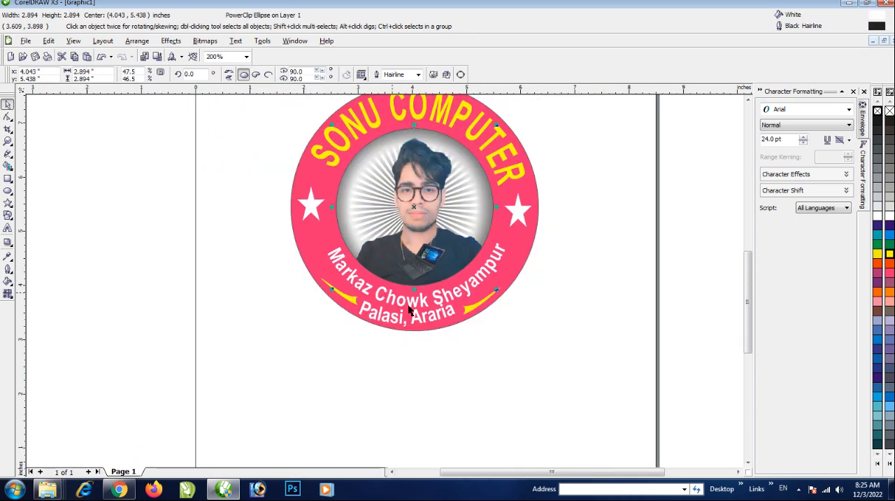
Enlarge the laptop bitmap to about 1.58 inches square in front of the portrait's chest
left_click(424, 266)
scroll(434, 259, "up", 2)
left_click_drag(431, 259, 461, 228)
left_click(397, 306)
left_click_drag(397, 305, 399, 301)
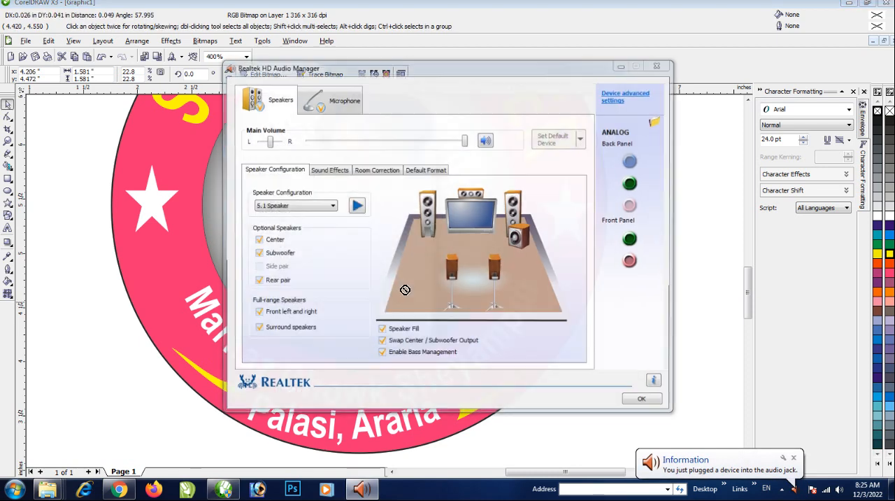
Close the Realtek HD Audio Manager window and return to the laptop bitmap in the drawing
left_click(399, 322)
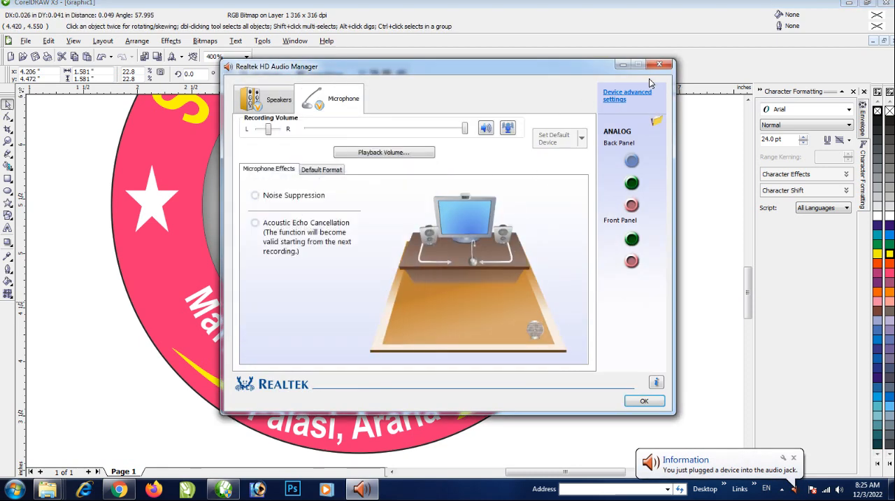
left_click(657, 65)
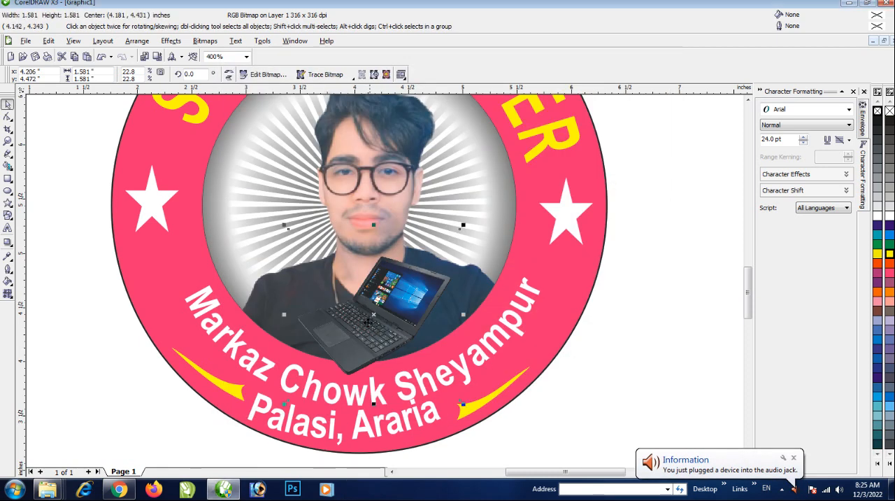
left_click(657, 356)
left_click(361, 342)
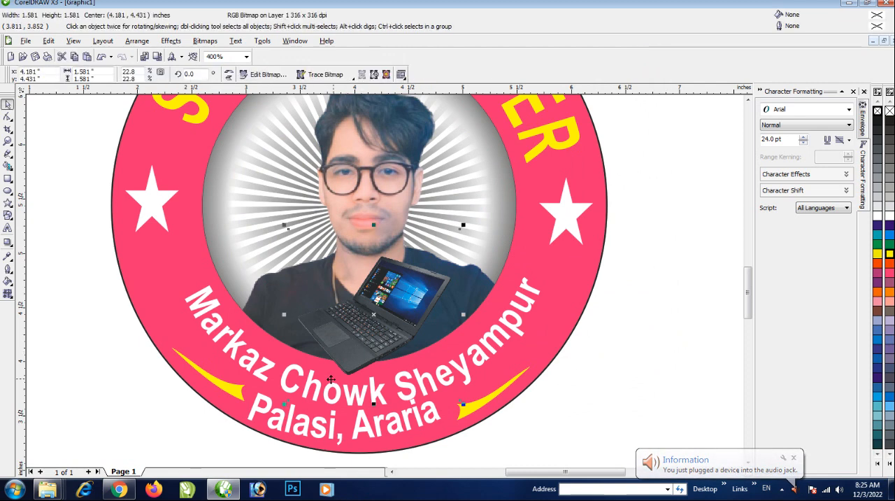
Scale the laptop bitmap down to about 1.36 inches square and place it slightly right of center on the portrait's chest
left_click_drag(326, 371, 313, 376)
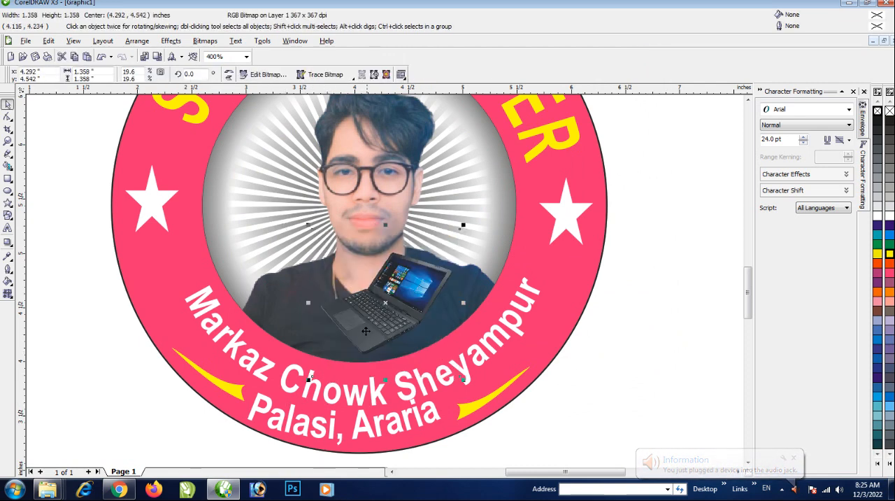
left_click_drag(366, 330, 376, 328)
scroll(373, 342, "down", 1)
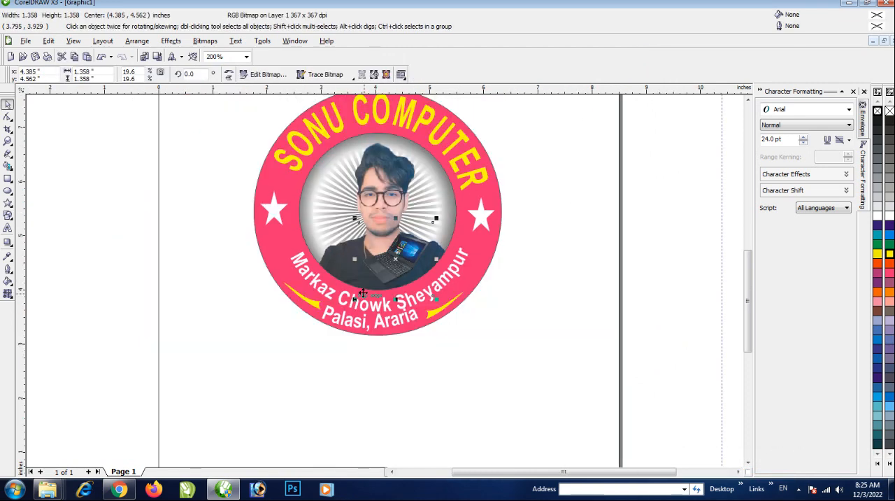
left_click(383, 347)
Make a concentric copy of the outer pink circle, scaled down to about 3.02 inches across around the portrait
left_click(481, 239)
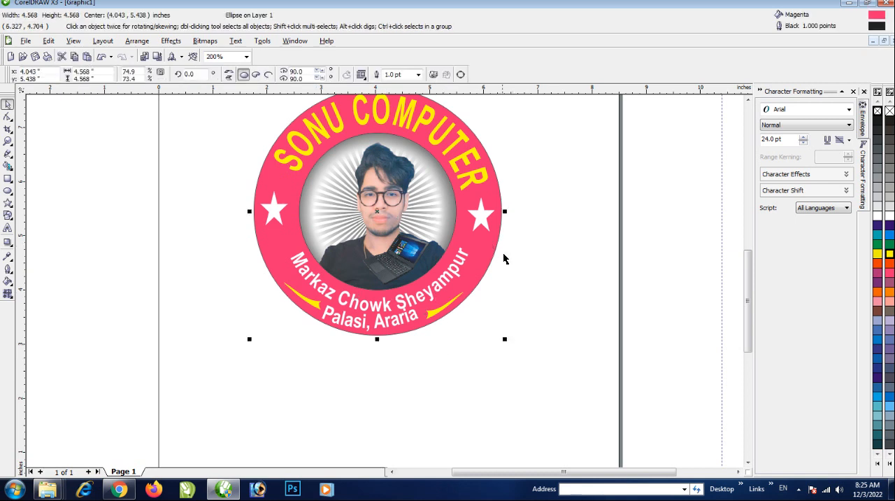
scroll(516, 223, "down", 1)
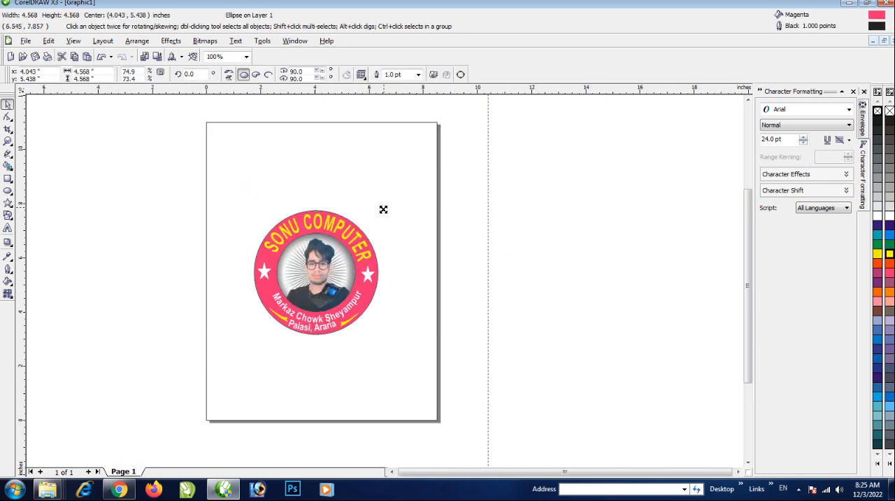
left_click_drag(382, 208, 387, 228)
scroll(319, 262, "up", 1)
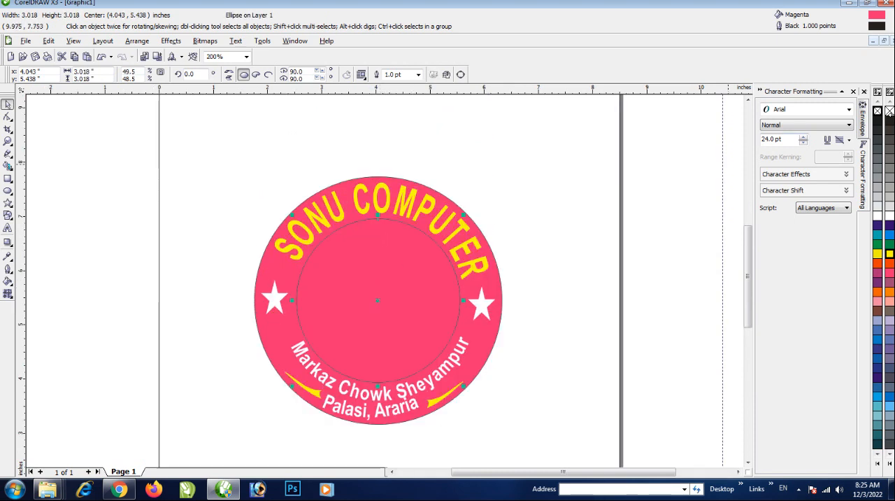
Remove the fill of the copied circle around the portrait and give it a white 2-point outline
left_click(891, 112)
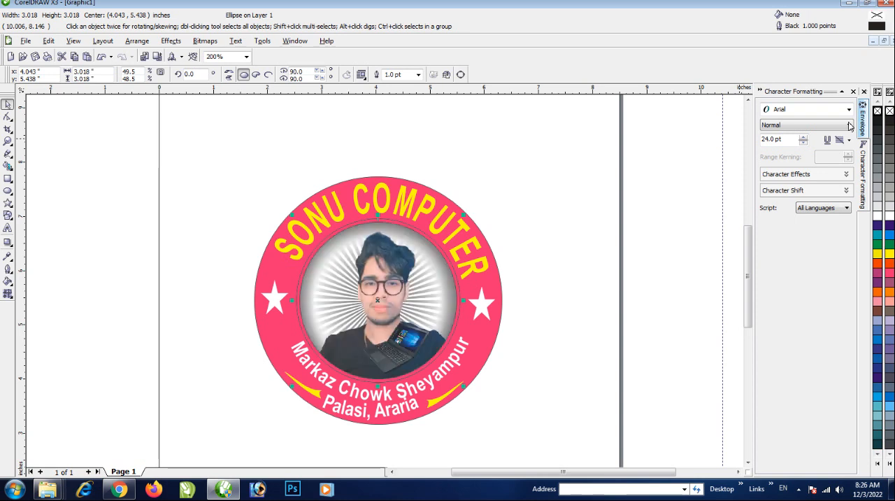
right_click(890, 218)
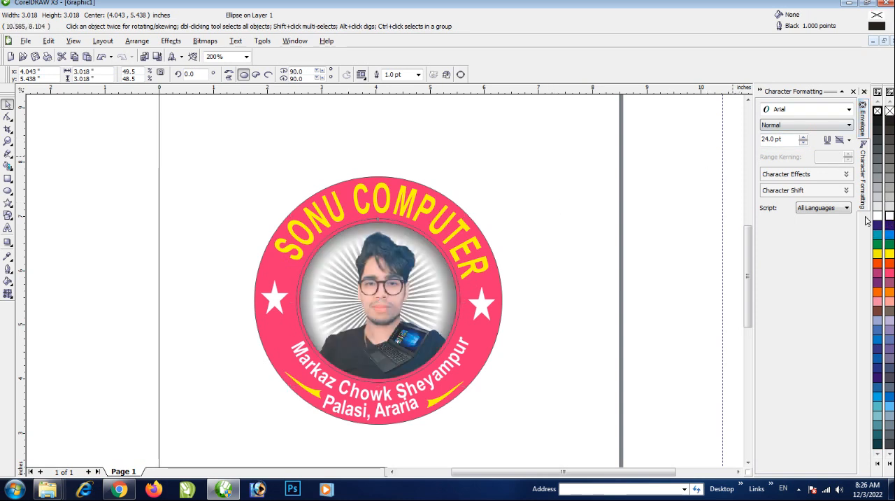
left_click(8, 274)
left_click(108, 277)
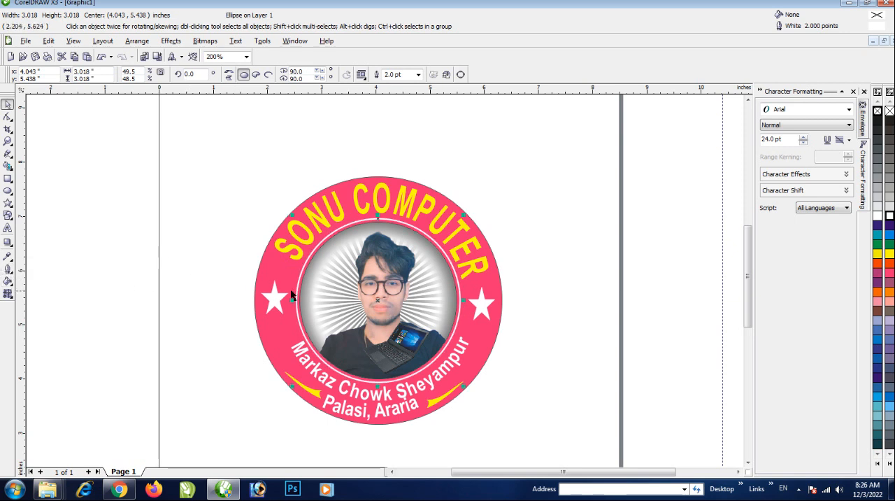
left_click(543, 276)
Make a concentric copy of the outer pink circle about 4.8 inches across, with no fill and a 2-point outline
left_click(498, 283)
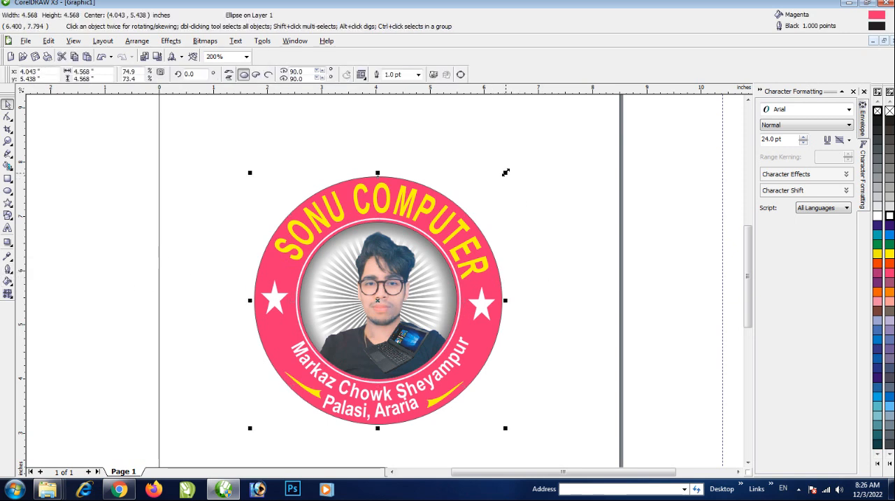
left_click_drag(506, 172, 515, 166)
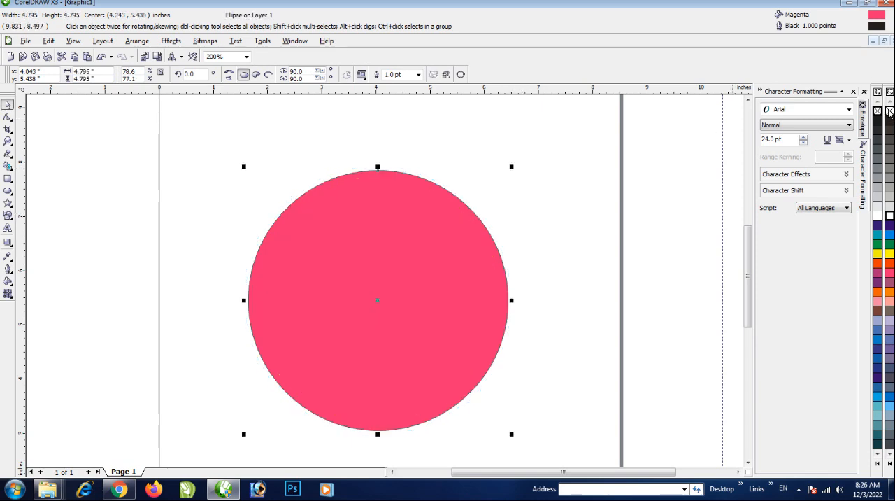
left_click(890, 111)
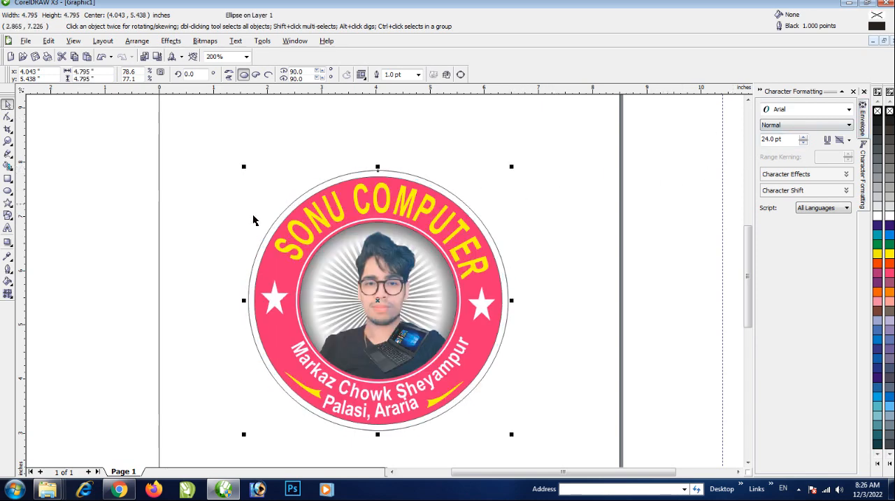
left_click(8, 271)
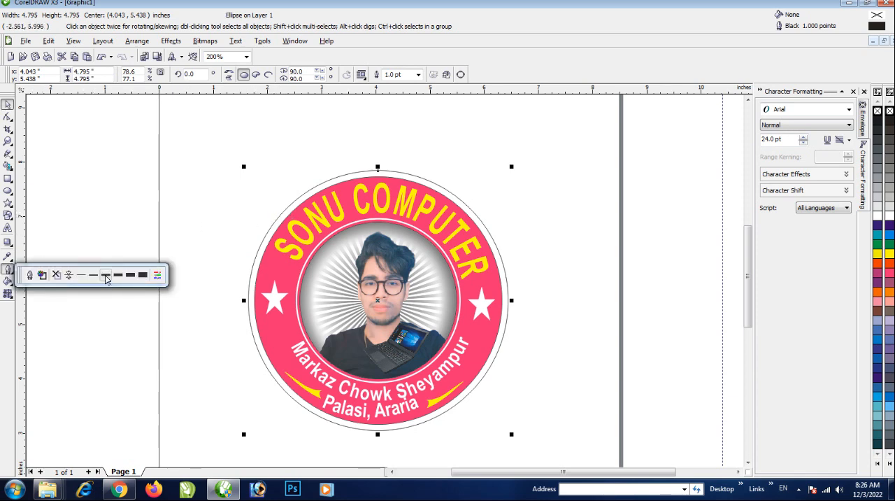
left_click(105, 276)
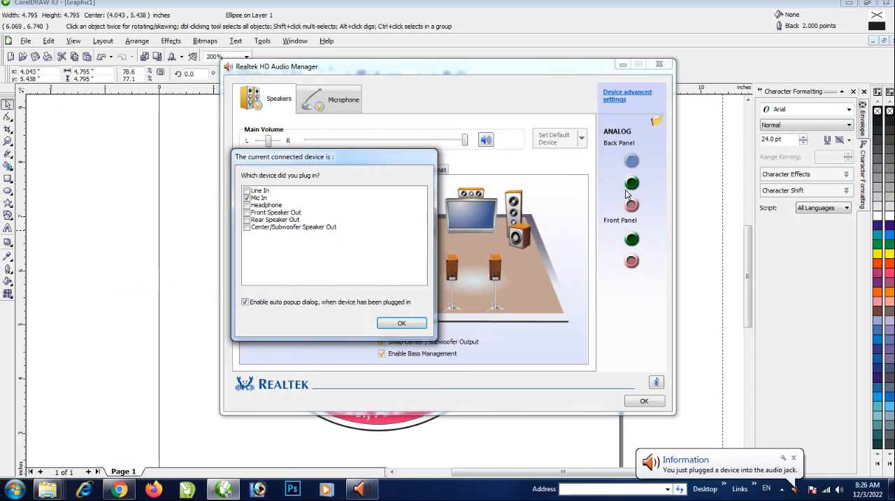
Accept Mic In as the plugged-in device and close the Realtek HD Audio Manager window
left_click(351, 320)
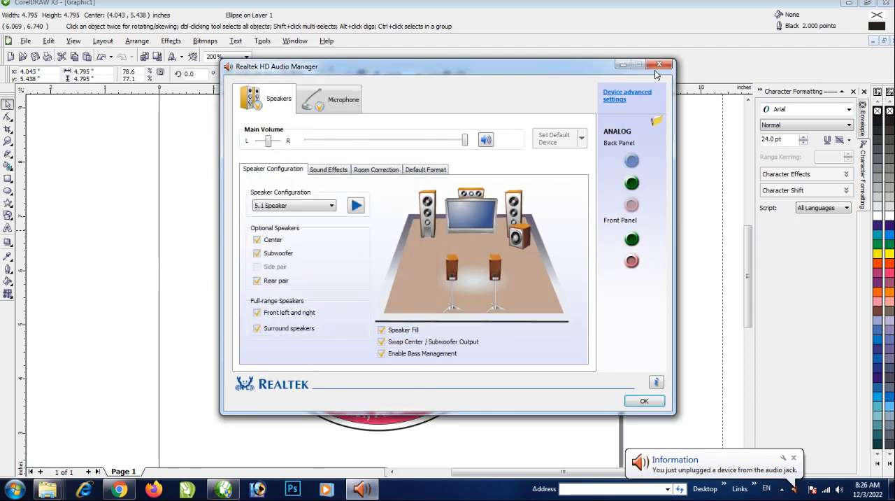
left_click(350, 320)
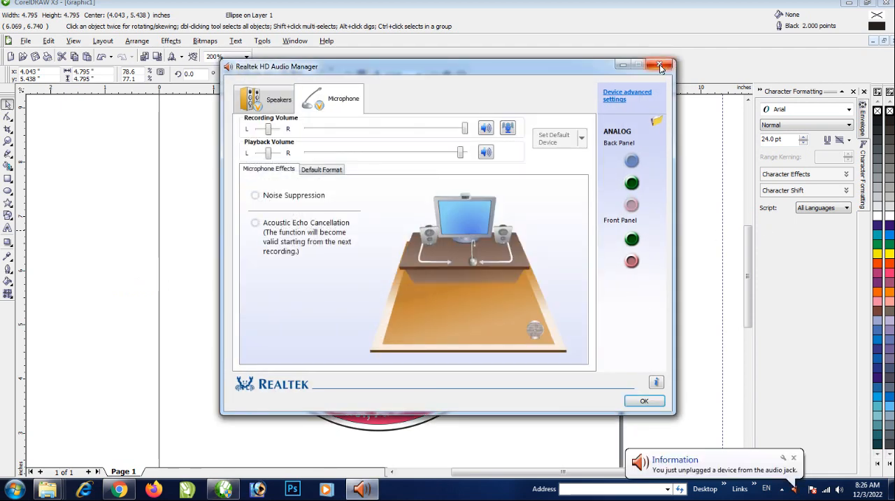
left_click(660, 66)
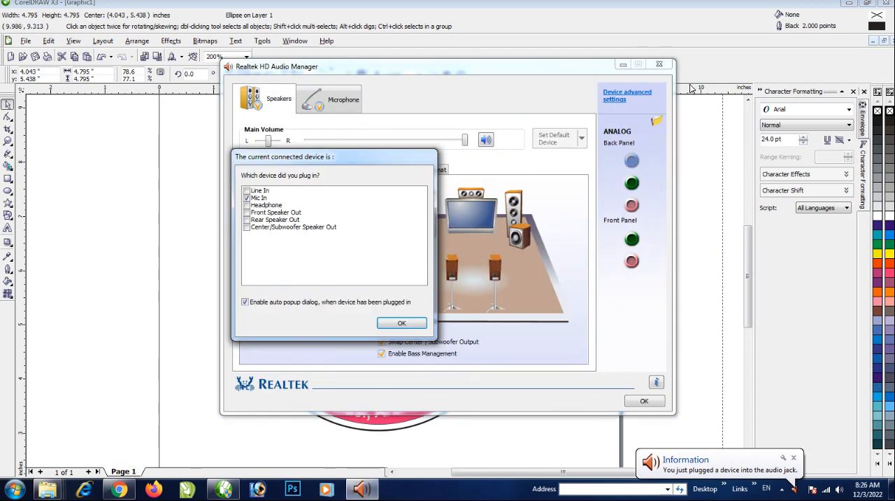
left_click(403, 324)
left_click(660, 66)
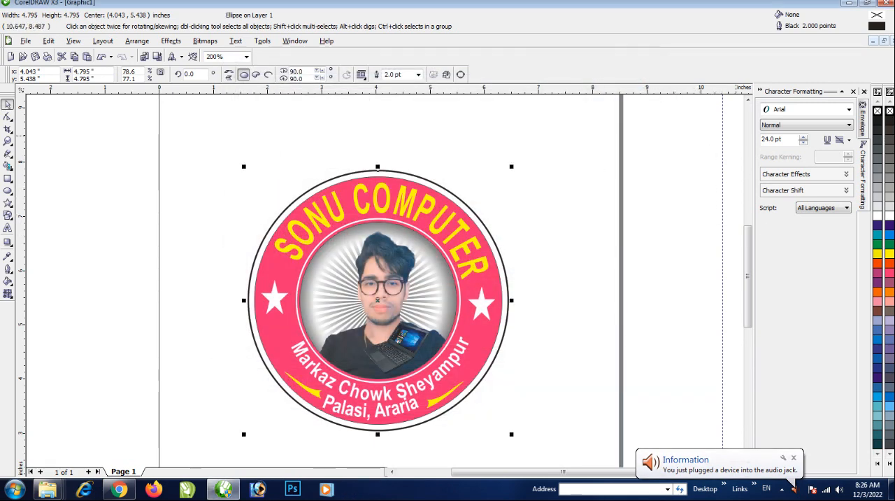
Color the outline of the emblem's outermost circle cyan
right_click(890, 234)
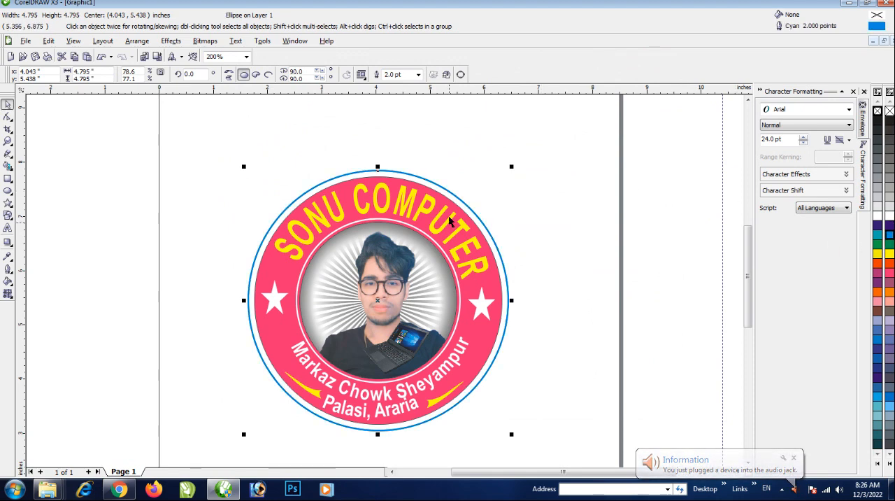
scroll(449, 221, "down", 1)
left_click(444, 317)
Draw a straight line about 1.29 inches long from the portrait circle outward below the right star, dismissing the Realtek audio window
scroll(371, 351, "up", 1)
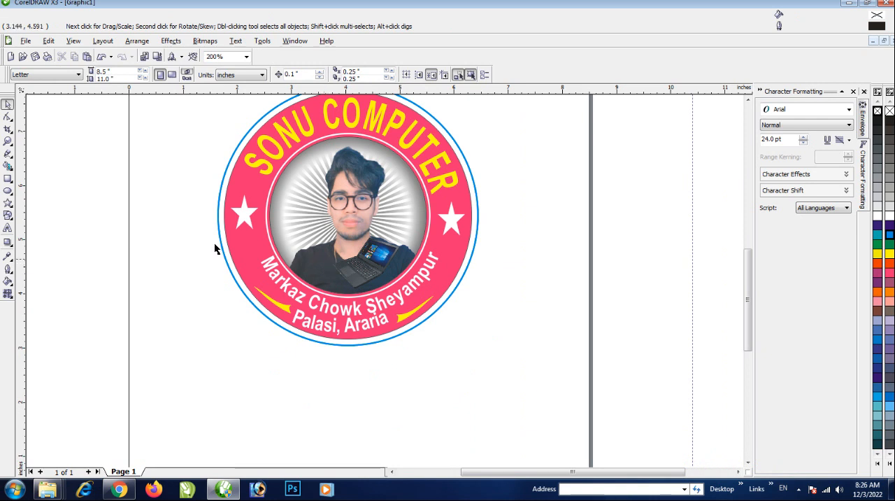
left_click(9, 154)
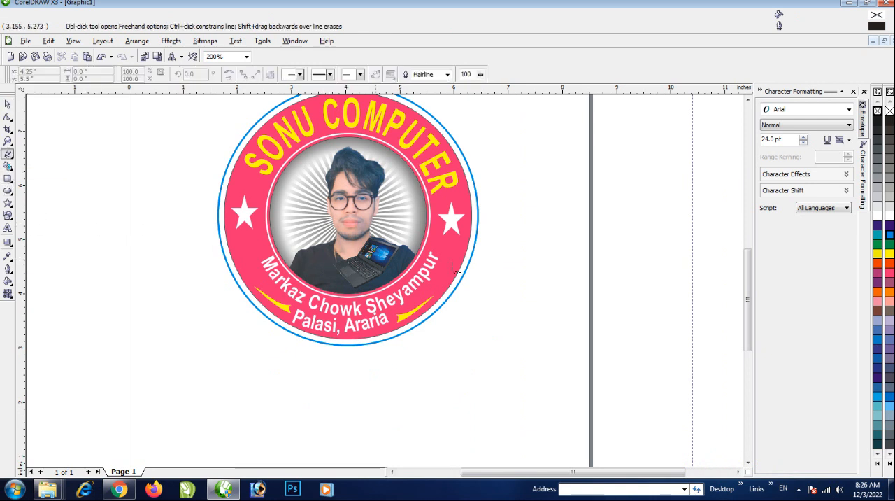
left_click(423, 227)
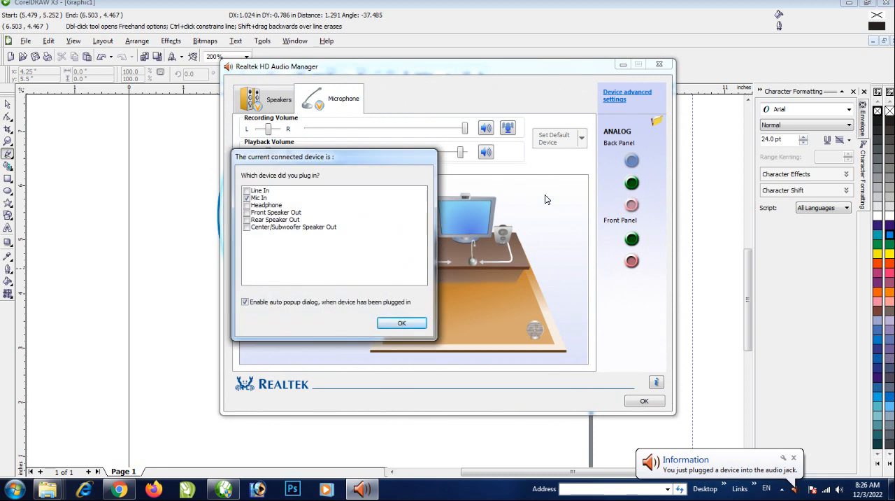
left_click(401, 323)
left_click(659, 64)
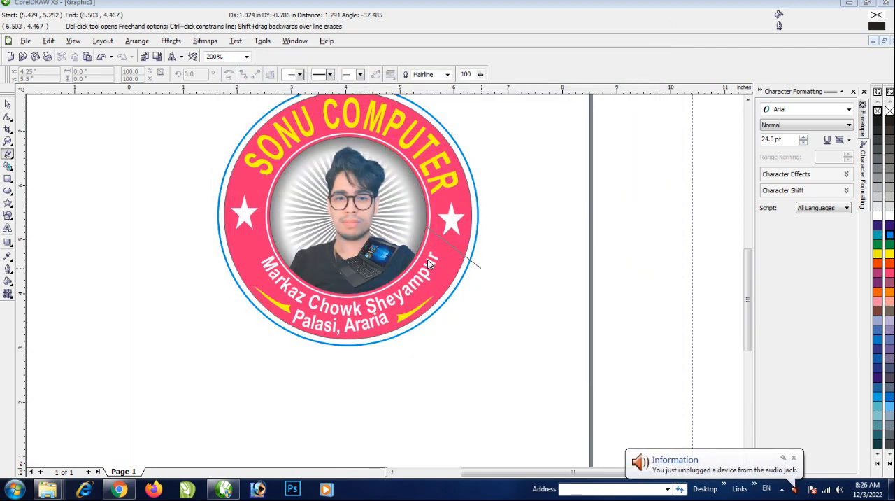
left_click(480, 267)
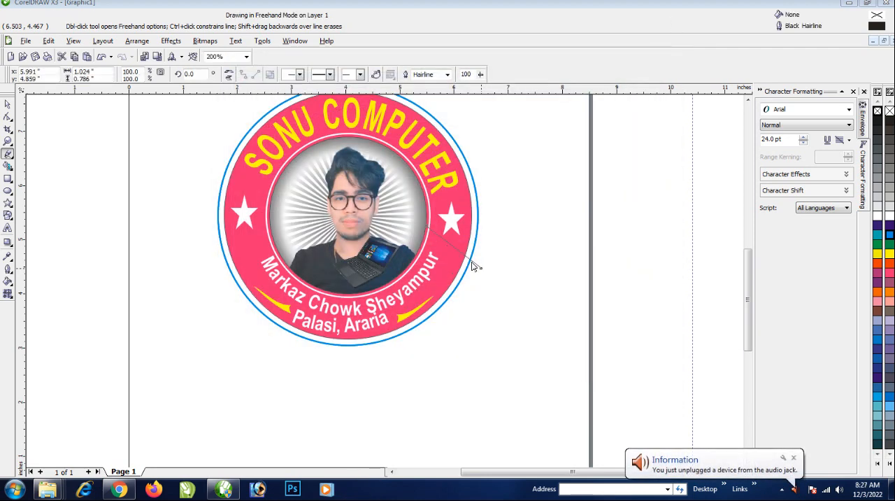
Convert the line below the right star to a curve and bend it into a gentle S shape across the ring
left_click(7, 116)
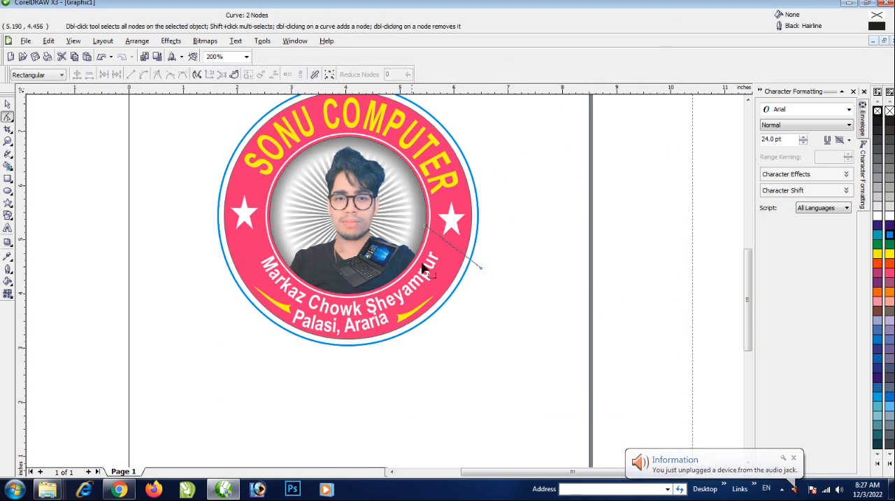
scroll(385, 286, "up", 2)
scroll(384, 286, "up", 2)
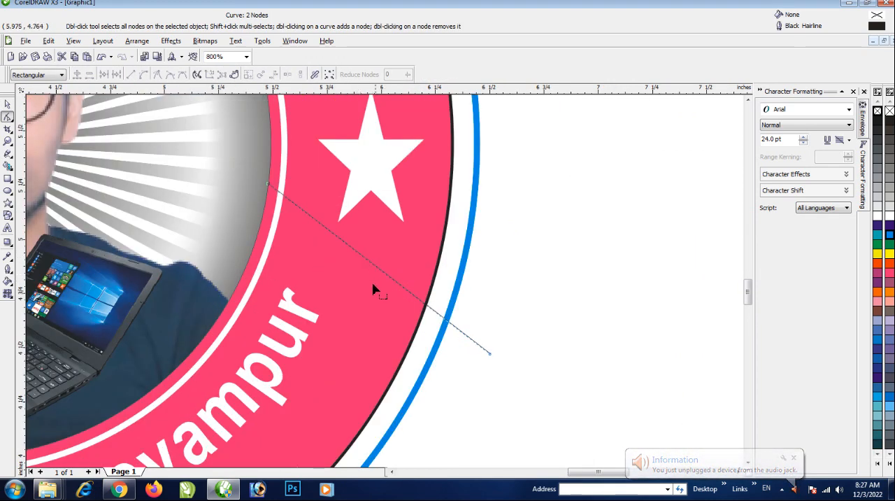
left_click(367, 262)
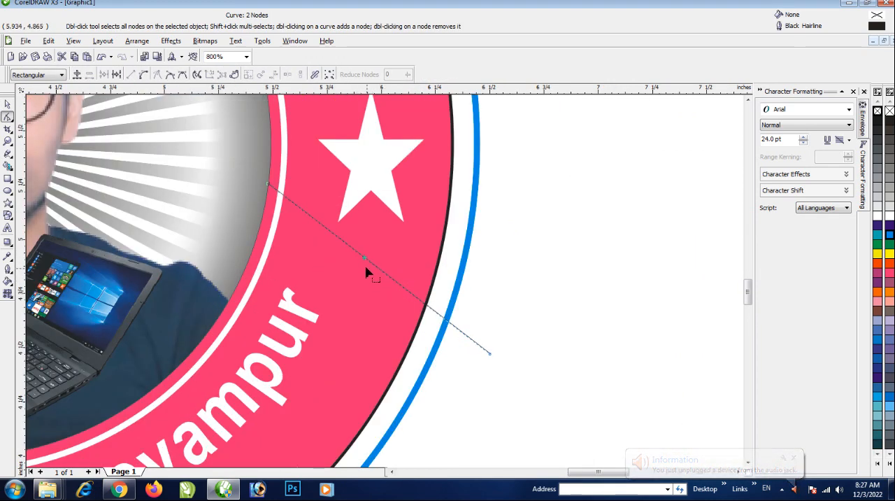
left_click(143, 74)
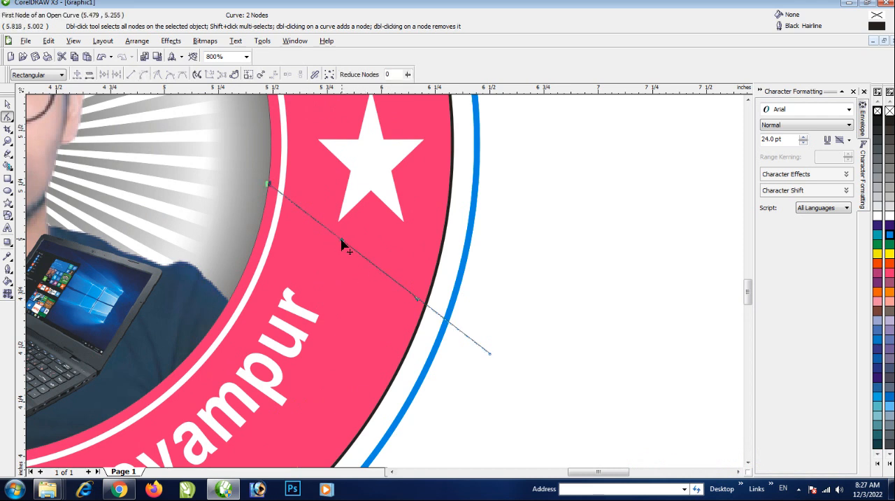
left_click_drag(342, 241, 320, 284)
left_click_drag(417, 301, 415, 270)
left_click_drag(320, 286, 306, 307)
scroll(399, 313, "down", 1)
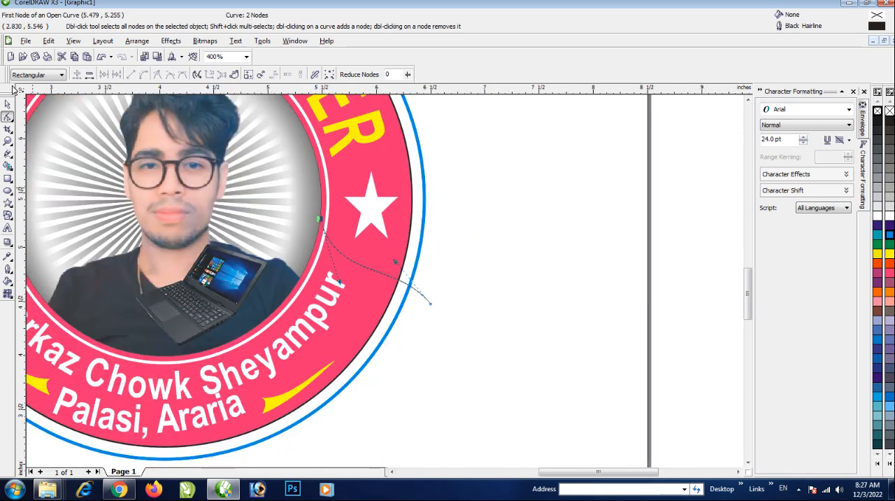
Color the S-shaped curve's outline white
left_click(7, 105)
scroll(381, 355, "down", 1)
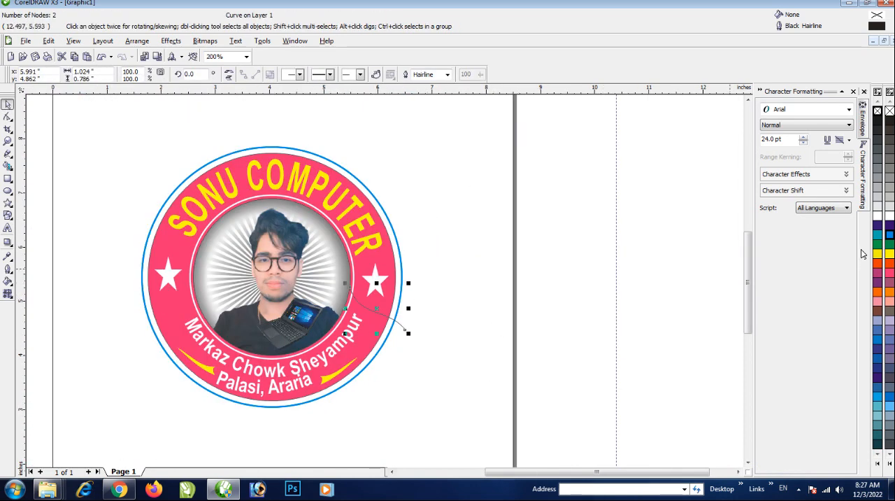
right_click(889, 217)
Create a horizontally mirrored copy of the white curve and move it to the matching place below the left star
scroll(359, 327, "up", 1)
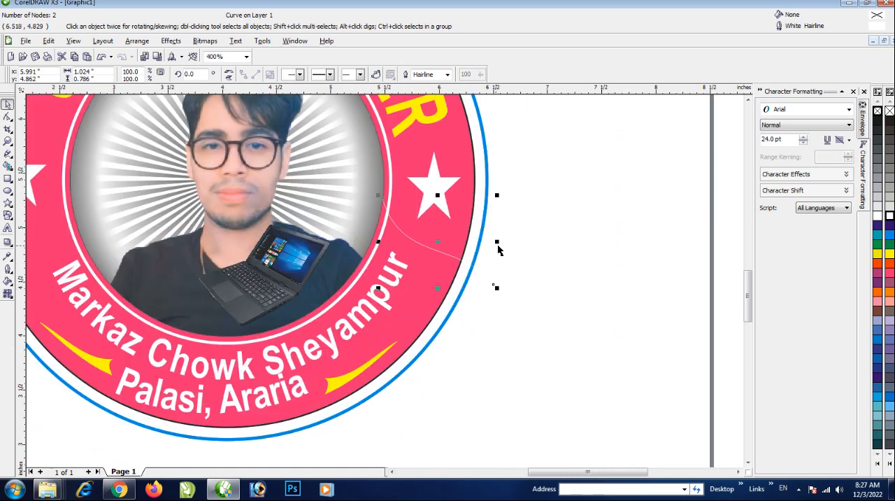
left_click_drag(497, 195, 332, 282)
scroll(411, 278, "down", 1)
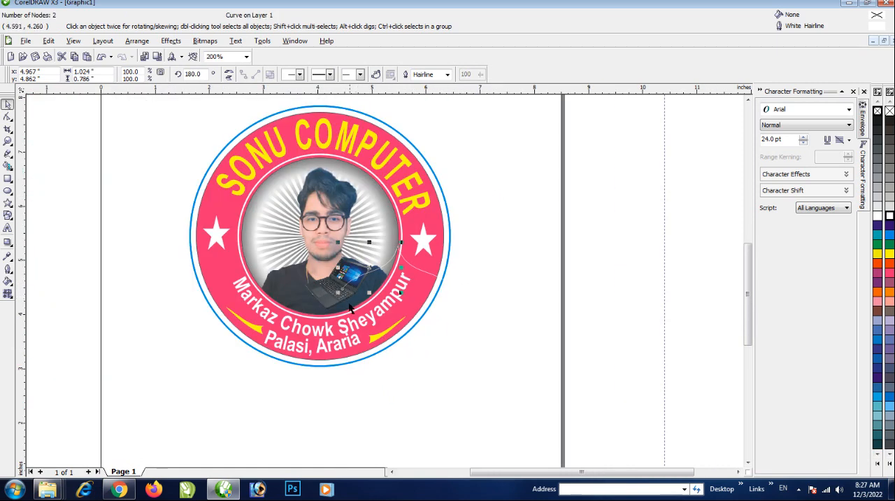
key("Left")
key("Left")
key("Left")
key("Left")
key("Left")
key("Left")
key("Left")
key("Left")
key("Left")
key("Left")
key("Left")
key("Left")
key("Left")
key("Left")
key("Left")
key("Left")
key("Left")
key("Left")
key("Left")
key("Left")
key("Left")
key("Left")
key("Left")
key("Left")
key("Left")
key("Left")
key("Right")
key("Right")
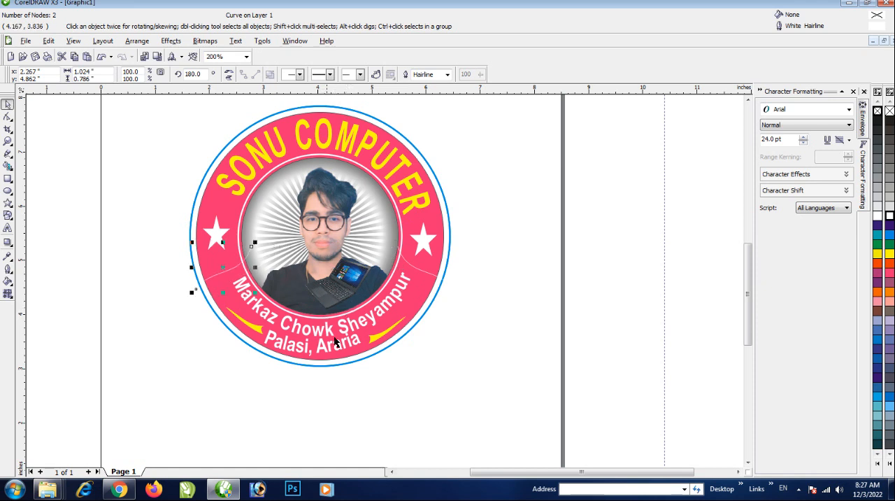
Select the two address lines with both yellow swooshes and move them off the emblem, past the page's right edge
left_click(470, 340)
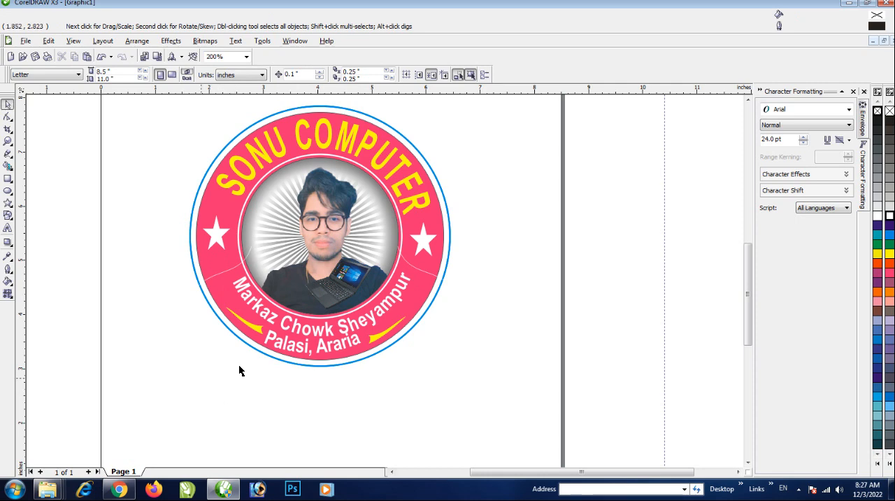
left_click_drag(396, 286, 415, 275)
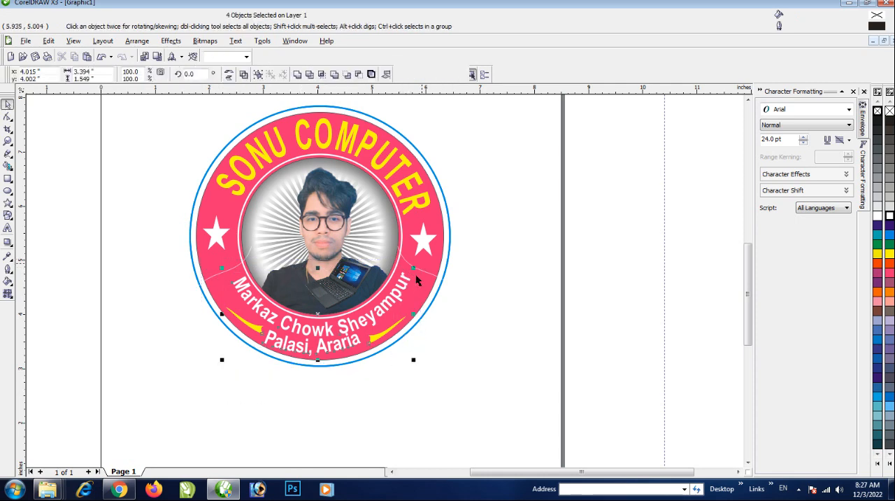
left_click_drag(339, 324, 621, 313)
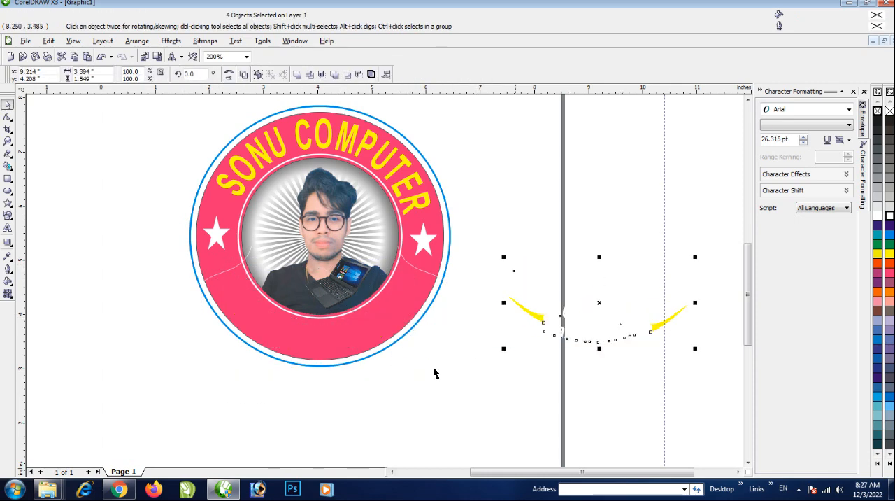
Smart Fill the ring's lower section between the two white curves, plus the small leftover area beneath the portrait
left_click(418, 372)
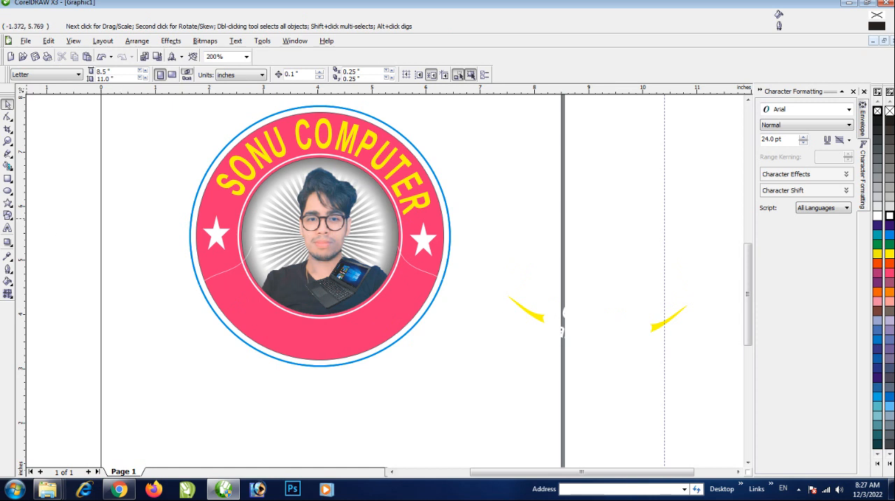
left_click(7, 165)
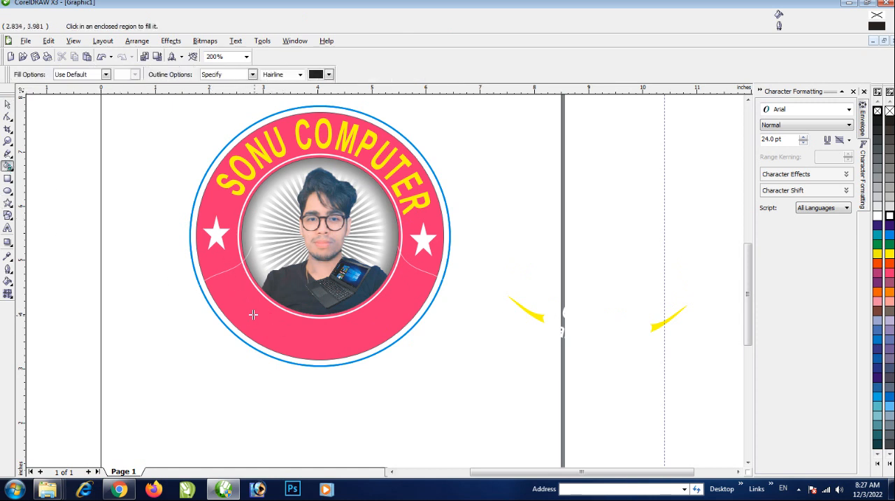
left_click(253, 315)
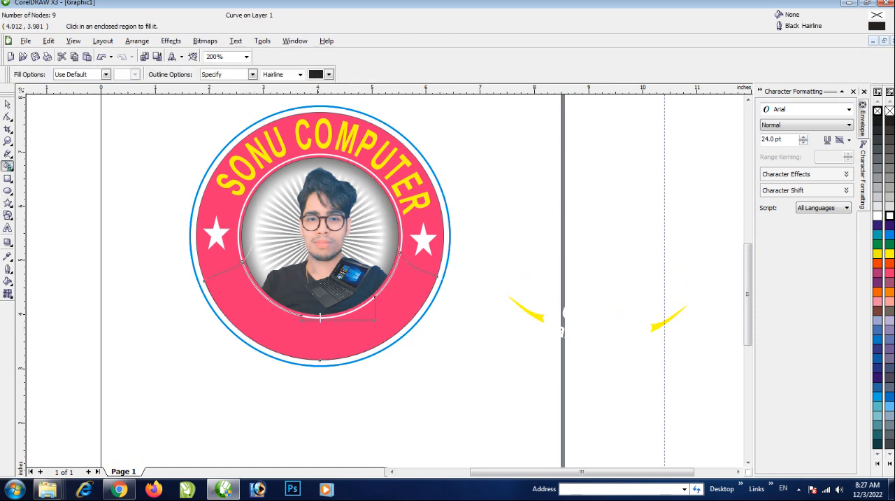
scroll(267, 370, "up", 2)
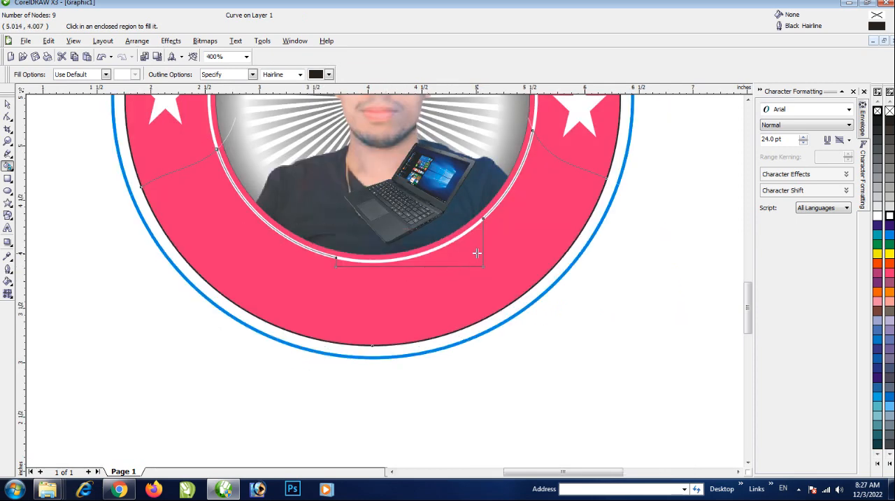
left_click(477, 253)
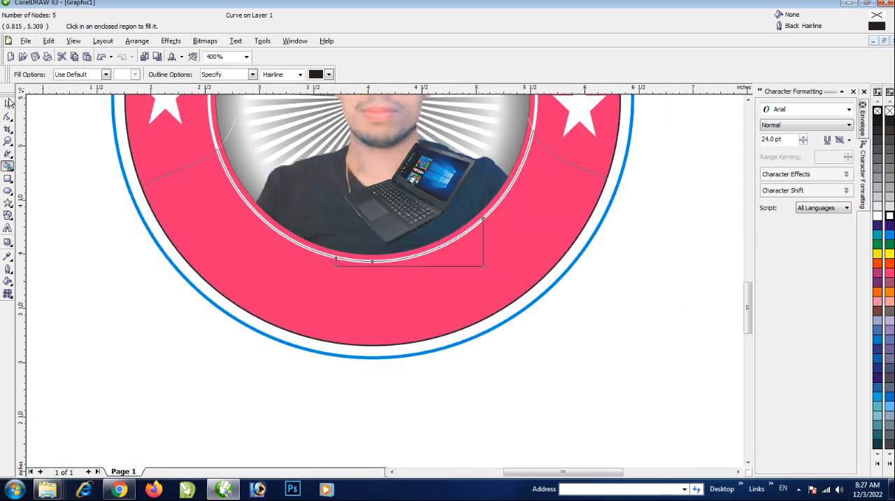
Fill the new lower ring section with 30% Black
key("space")
left_click(340, 281)
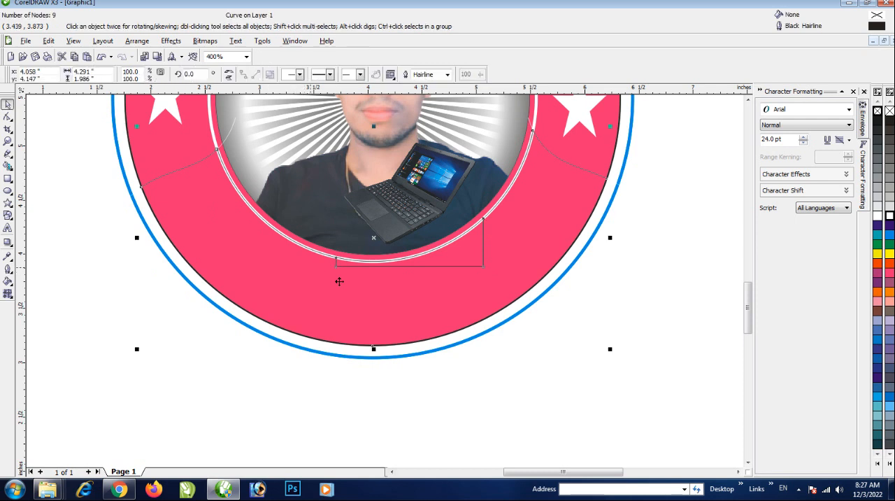
left_click_drag(370, 298, 386, 291)
left_click(889, 187)
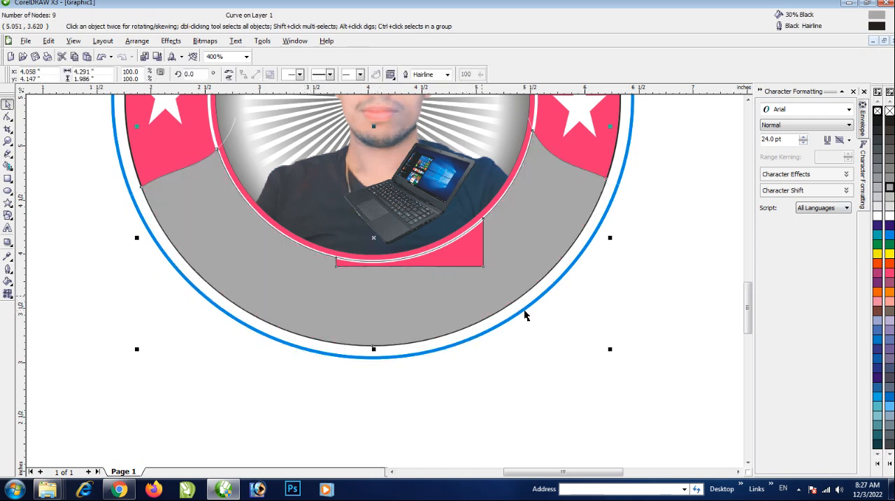
Smart Fill the small leftover area beneath the portrait again and weld it to the gray lower ring section
left_click(594, 340)
left_click(482, 259)
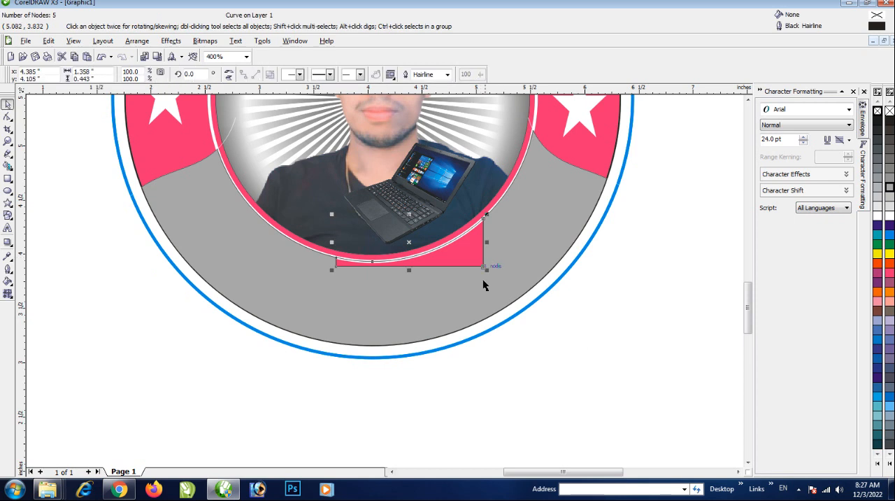
left_click(8, 166)
left_click(443, 261)
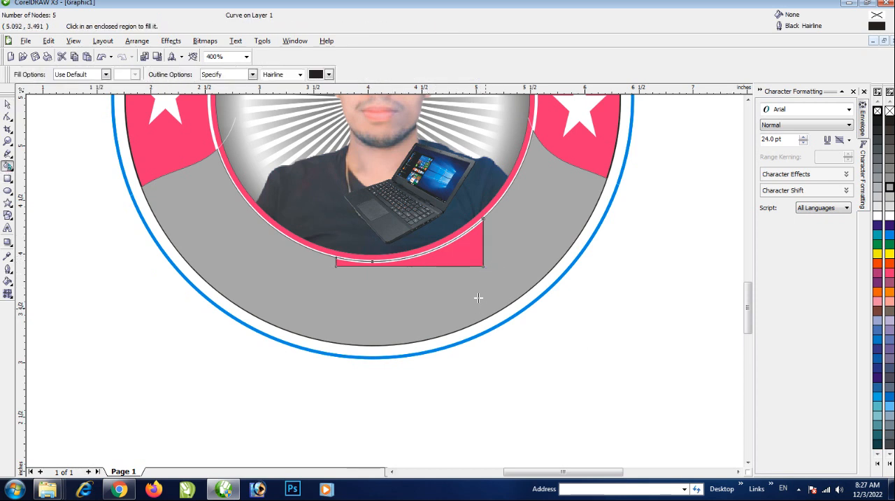
left_click(7, 104)
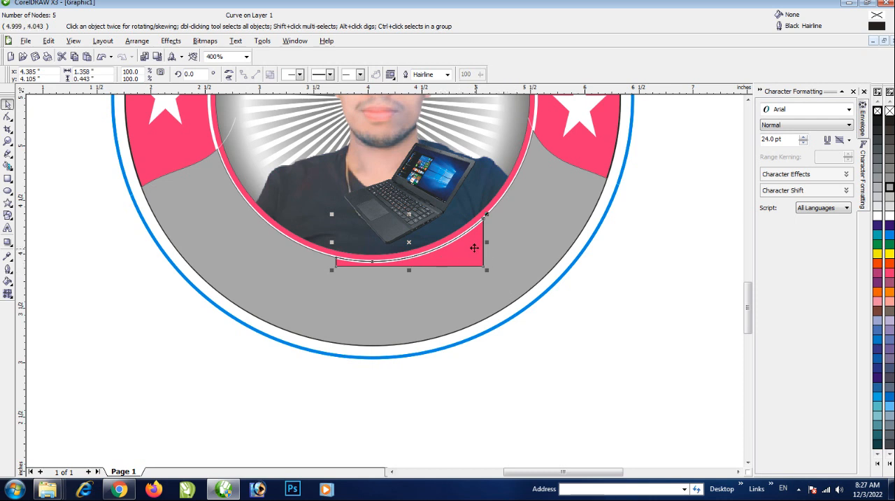
left_click(533, 242, "shift")
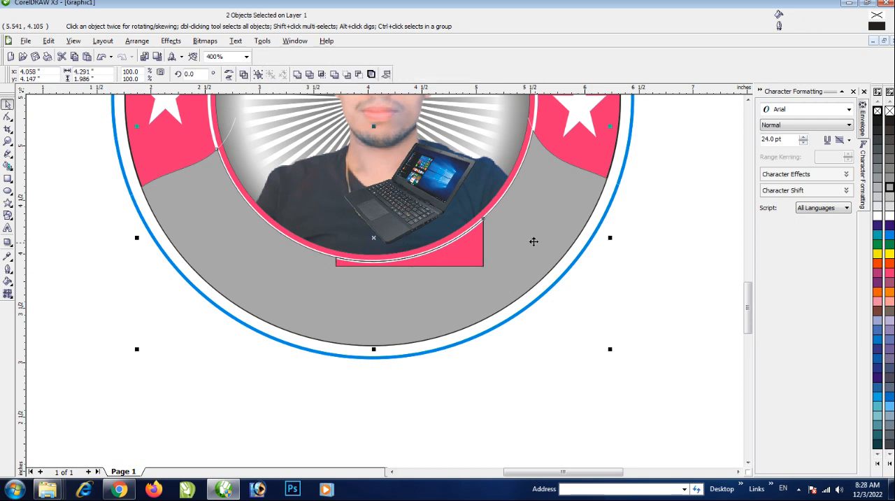
left_click(298, 74)
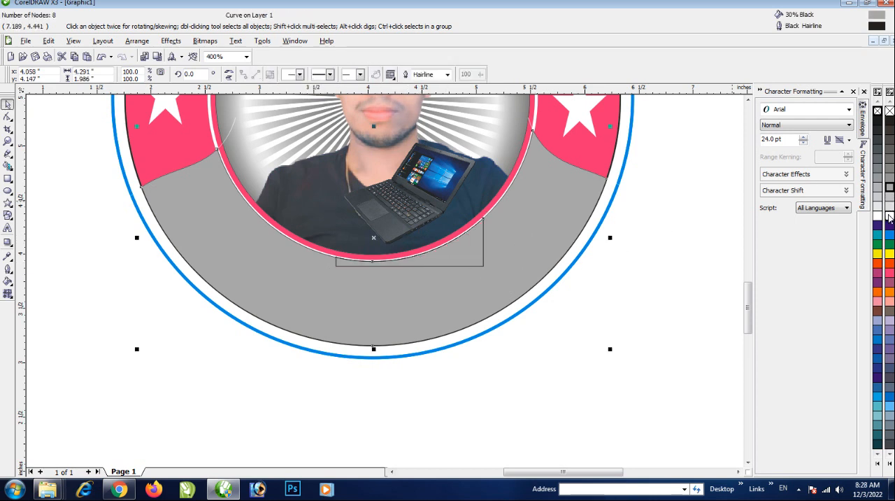
Remove the welded section's outline and delete the leftover boxy outline shapes beneath the portrait
right_click(889, 110)
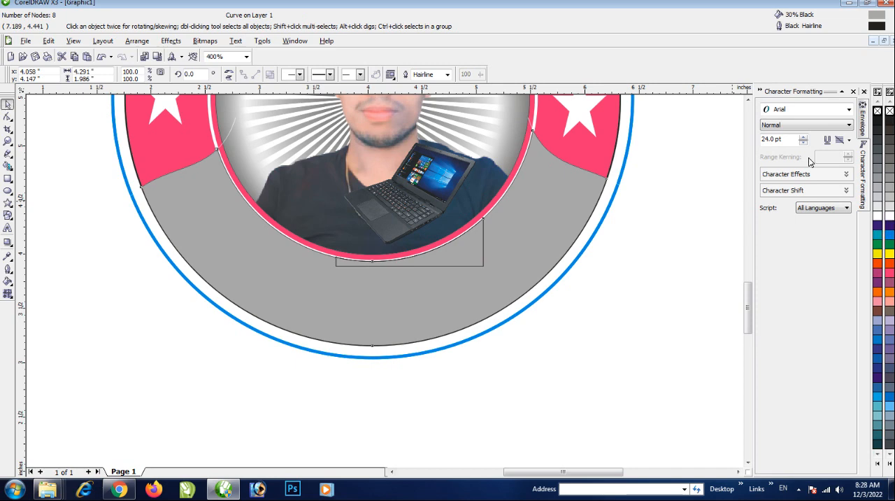
left_click(617, 342)
scroll(546, 292, "down", 1)
left_click_drag(357, 281, 342, 310)
key("ctrl+z")
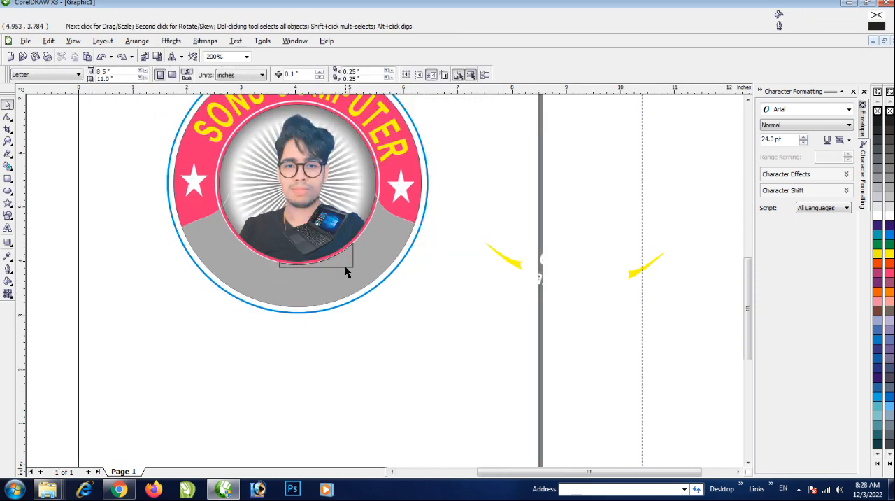
left_click(347, 267)
key("Delete")
left_click(349, 266)
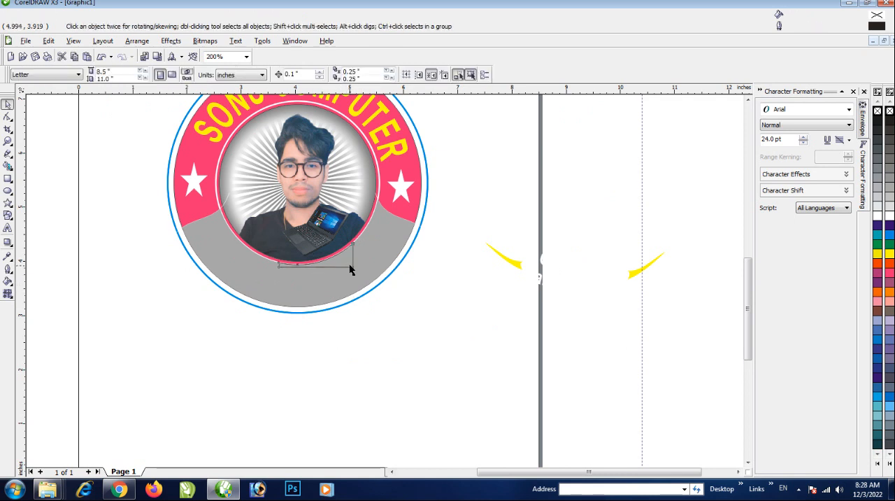
key("Delete")
Fill the lower ring section with Cyan
left_click(353, 275)
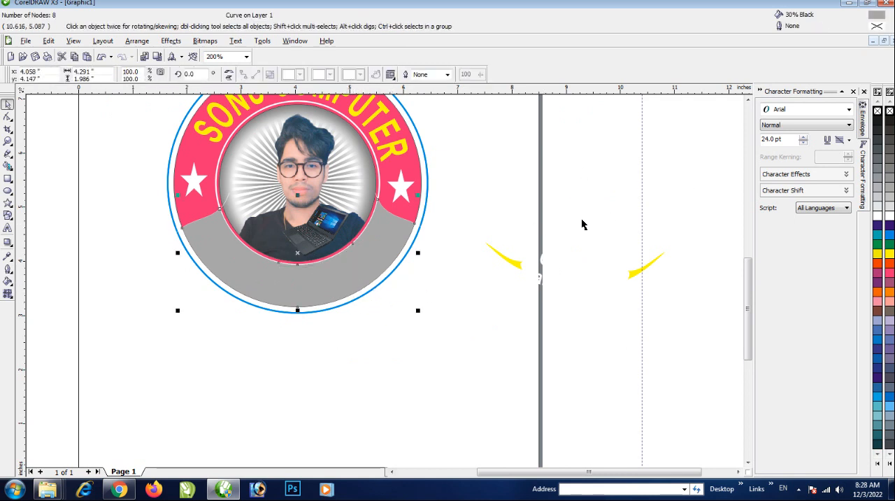
left_click(890, 236)
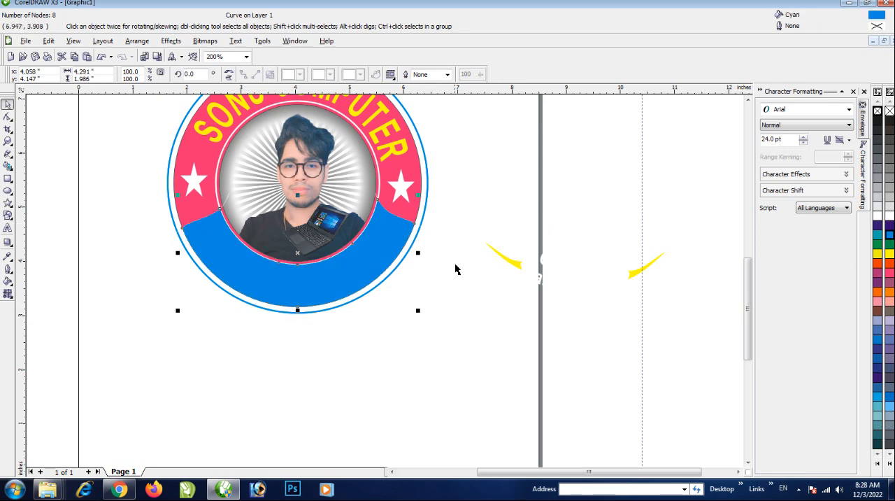
scroll(456, 263, "down", 1)
left_click(382, 314)
scroll(384, 284, "up", 1)
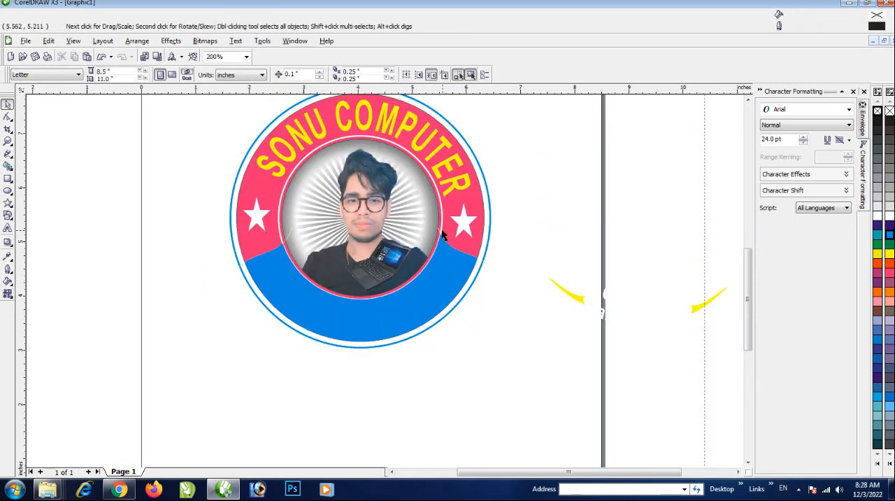
Delete the two white S-shaped curves below the right and left stars
left_click(438, 231)
key("Delete")
left_click(287, 234)
key("Delete")
Darken the lower ring section's uniform fill by setting its magenta component to 30
left_click(388, 317)
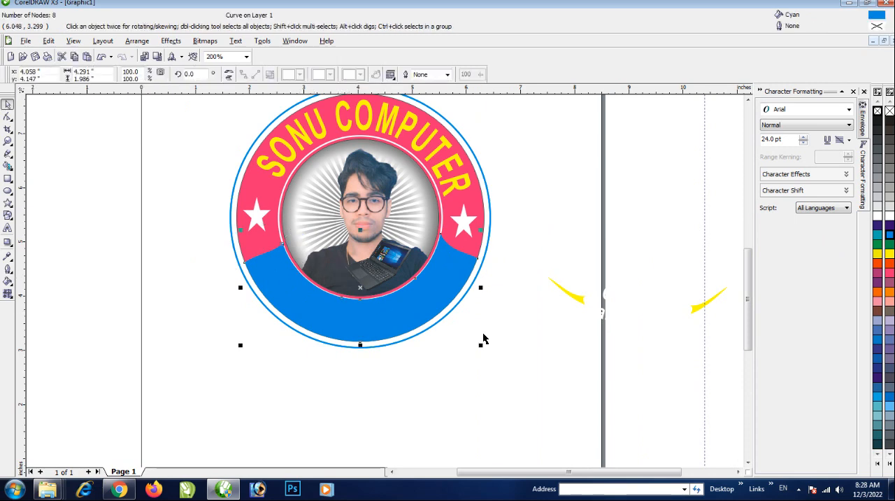
left_click(8, 280)
left_click(33, 288)
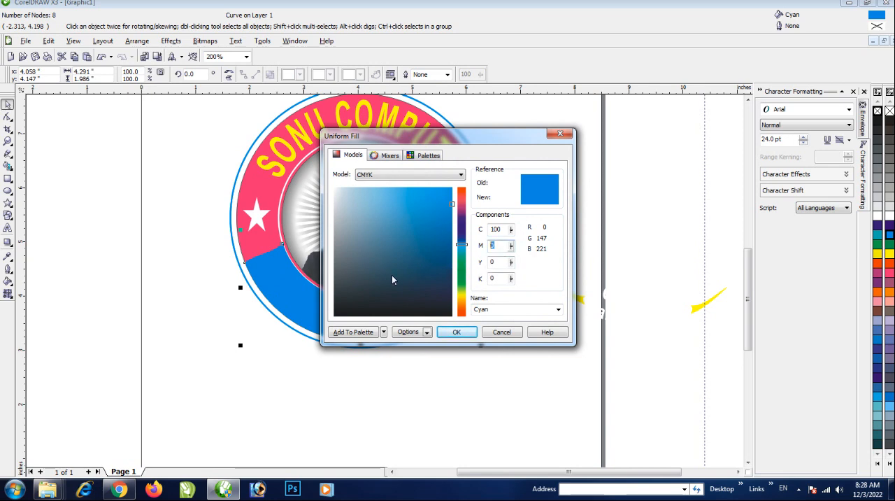
type("30")
key("Return")
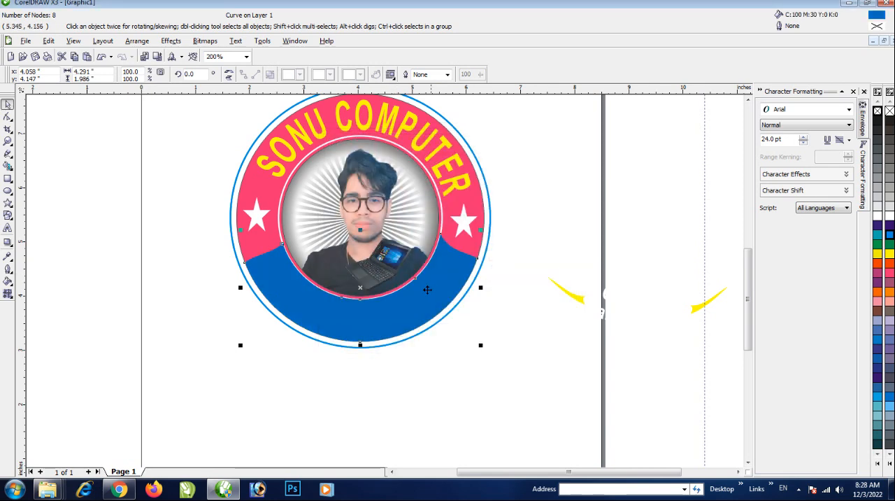
left_click(478, 390)
scroll(478, 390, "down", 1)
scroll(588, 218, "up", 1)
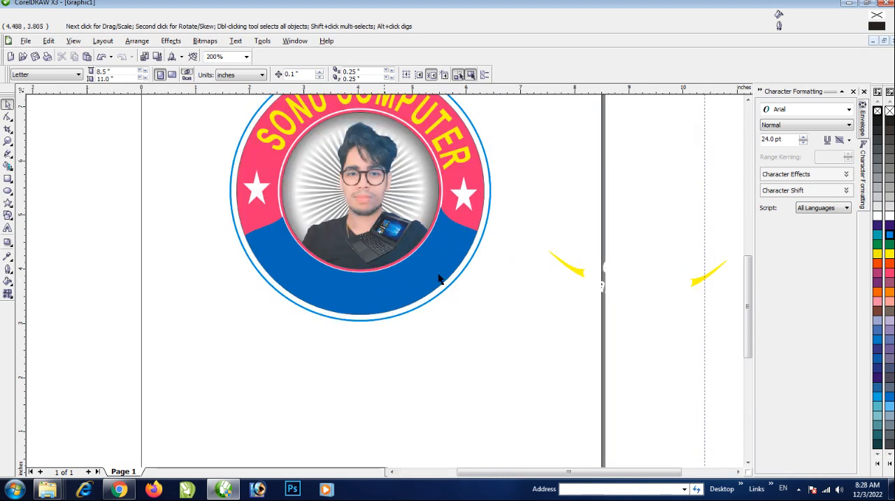
Select the two address lines with both yellow swooshes and move them back onto the blue lower ring section
scroll(384, 284, "down", 1)
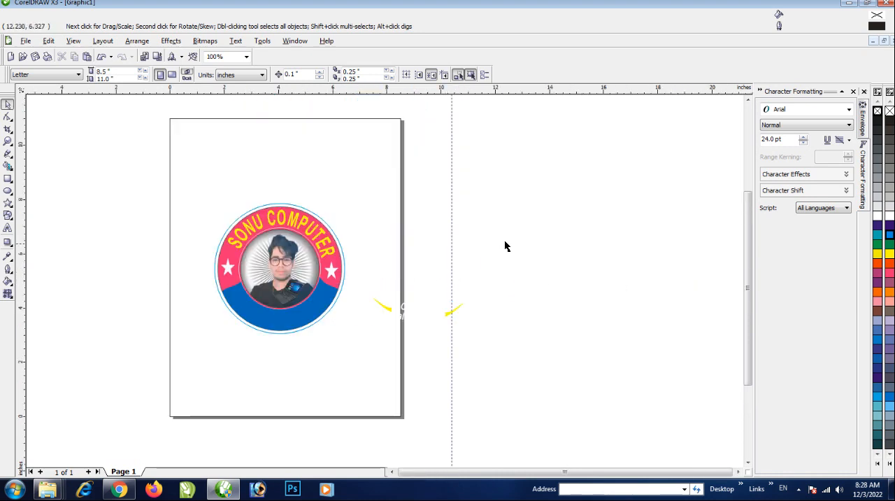
left_click_drag(545, 234, 346, 377)
left_click_drag(419, 308, 280, 308)
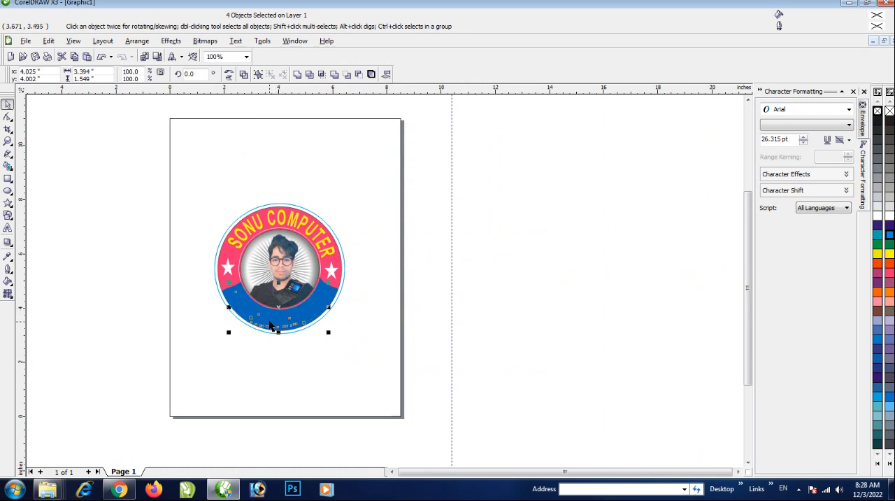
Examine the reassembled emblem up close and as a whole, checking the address text, swooshes, portrait and ring
scroll(385, 283, "up", 1)
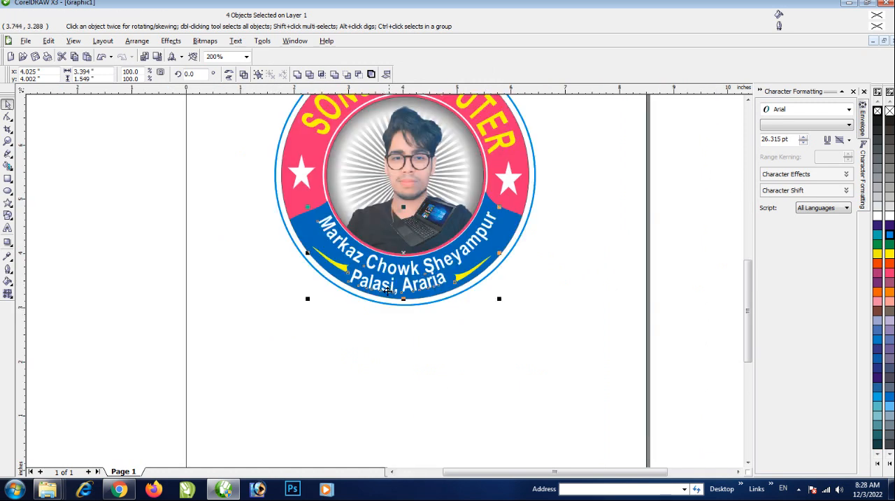
scroll(402, 294, "down", 1)
left_click(401, 317)
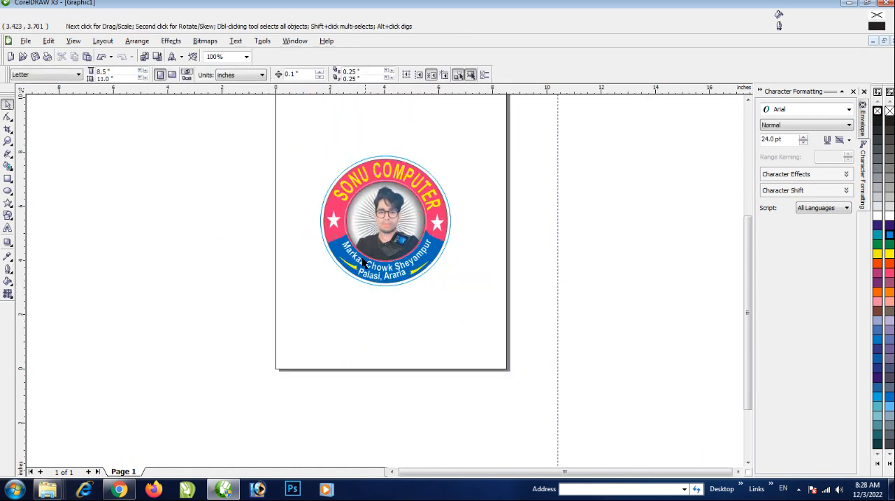
scroll(386, 282, "up", 2)
scroll(467, 341, "down", 2)
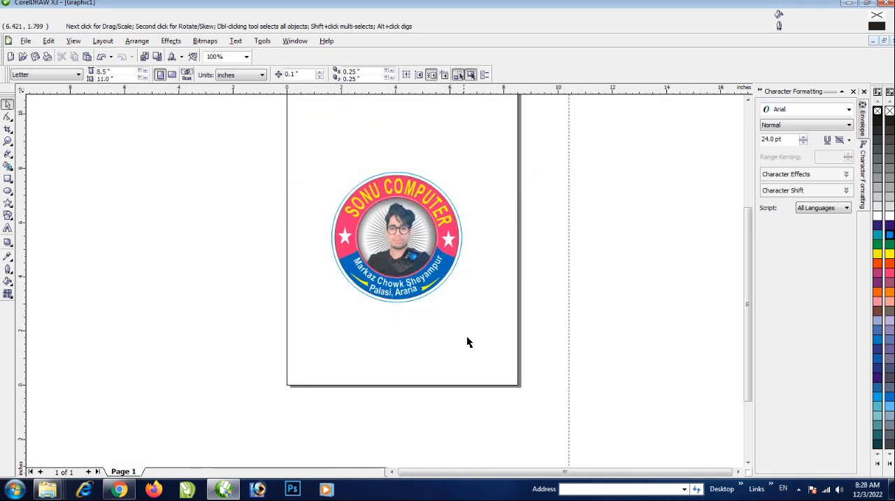
scroll(411, 264, "up", 2)
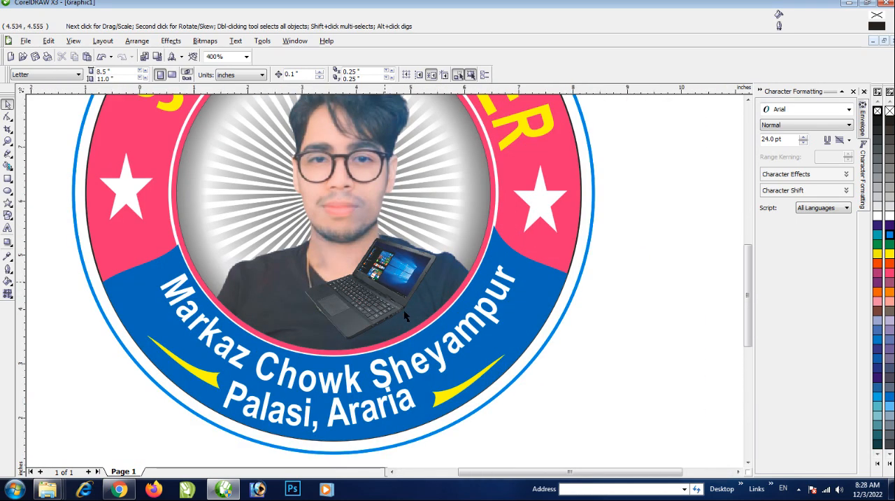
scroll(404, 309, "down", 1)
scroll(386, 283, "up", 1)
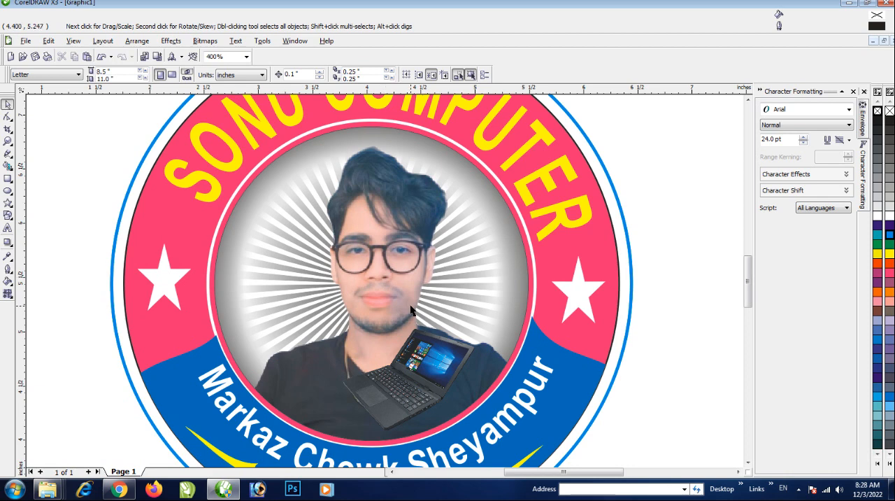
scroll(412, 310, "down", 1)
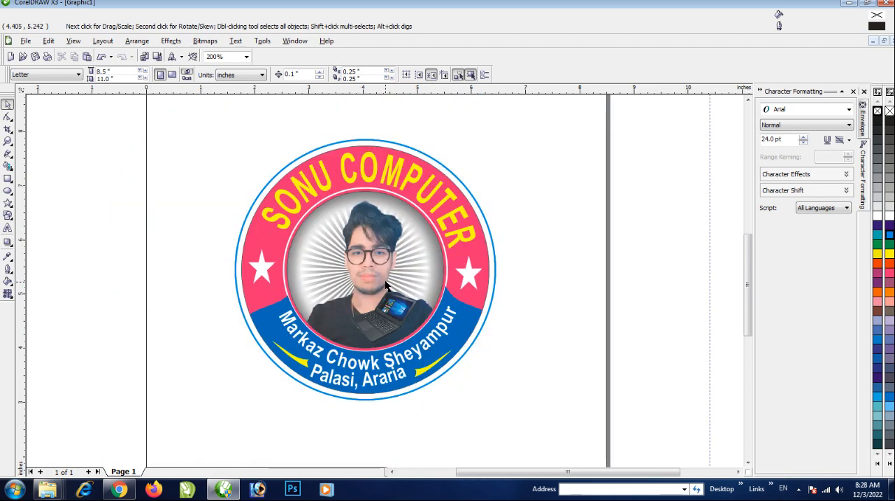